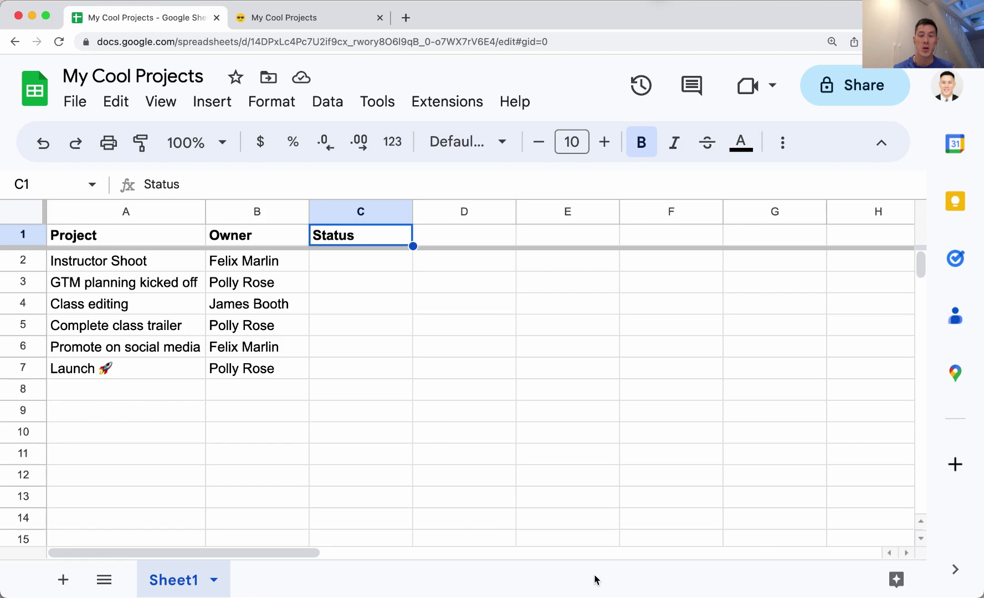
- Select the six empty Status cells C2:C7 beside the projects as the dropdown range
click(439, 349)
click(157, 244)
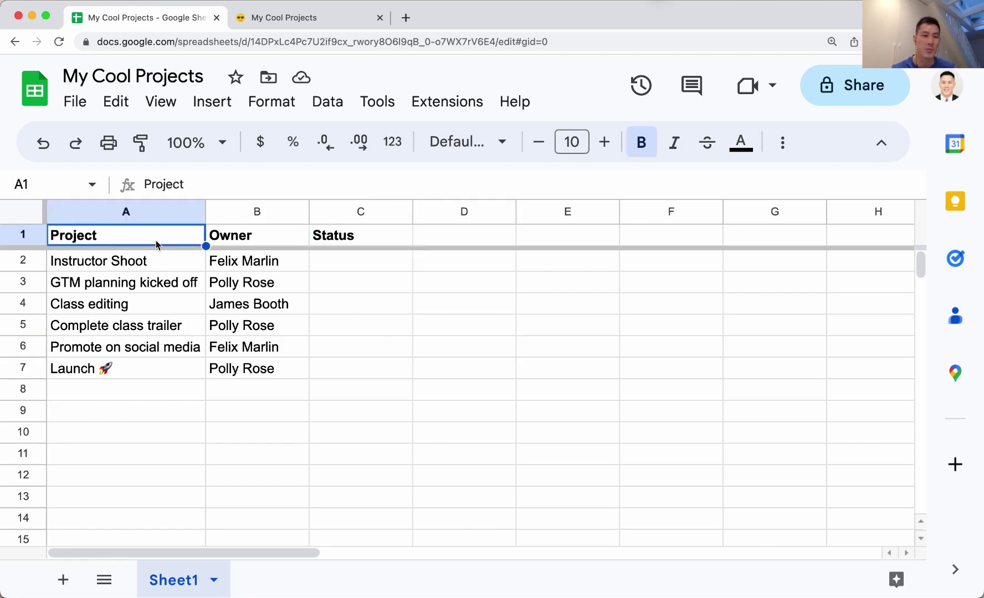
click(361, 235)
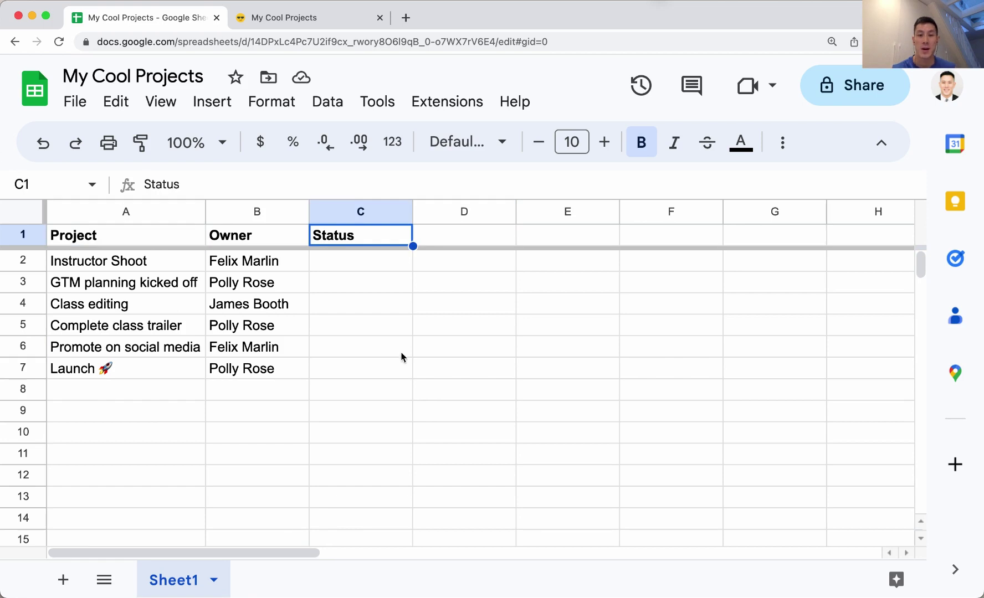
click(376, 266)
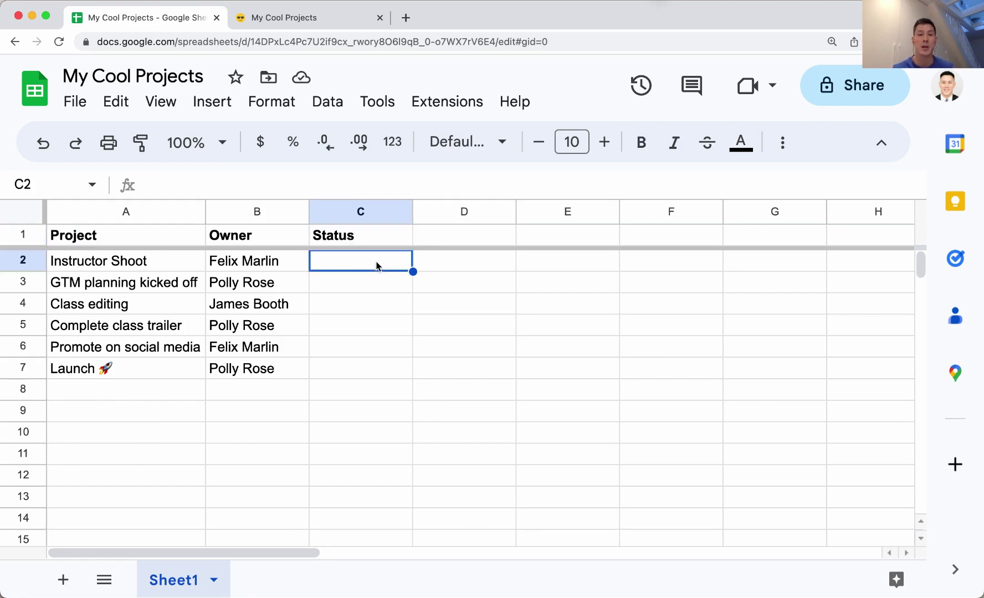
drag(386, 266, 378, 374)
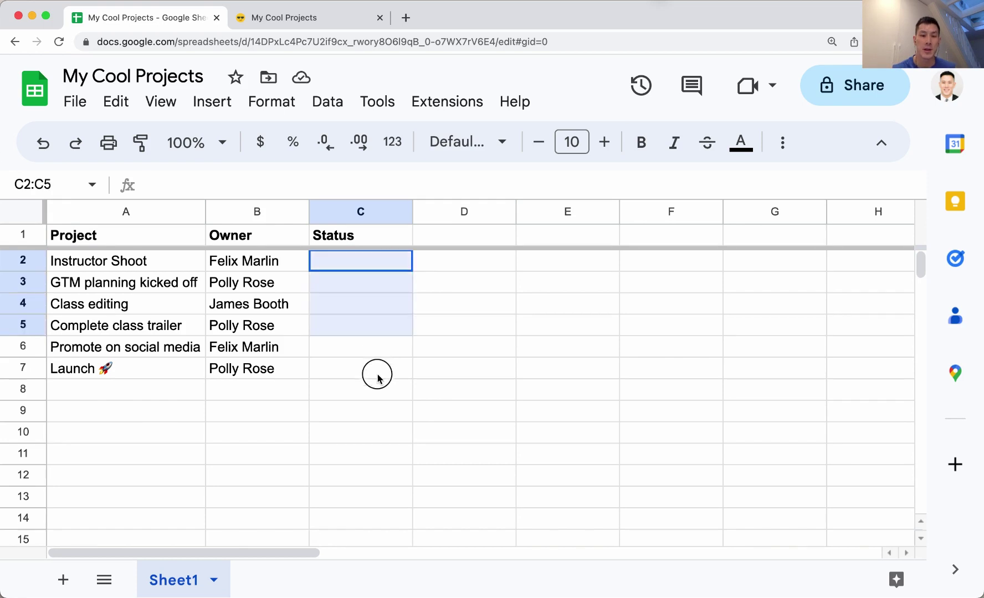
click(331, 102)
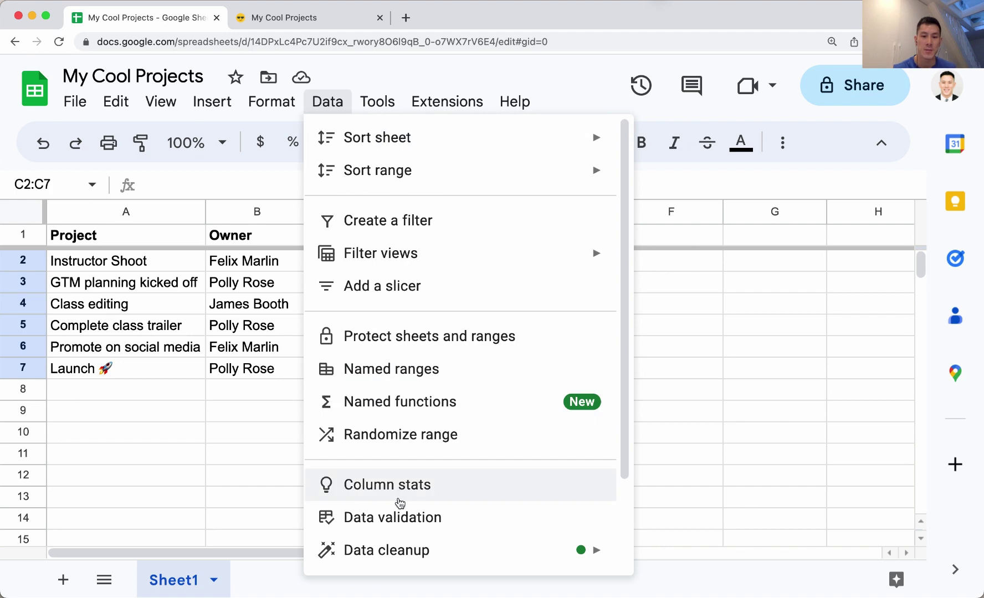
- Add a Data validation dropdown rule for C2:C7 with options Complete, In-progress, Not started and At risk
click(401, 516)
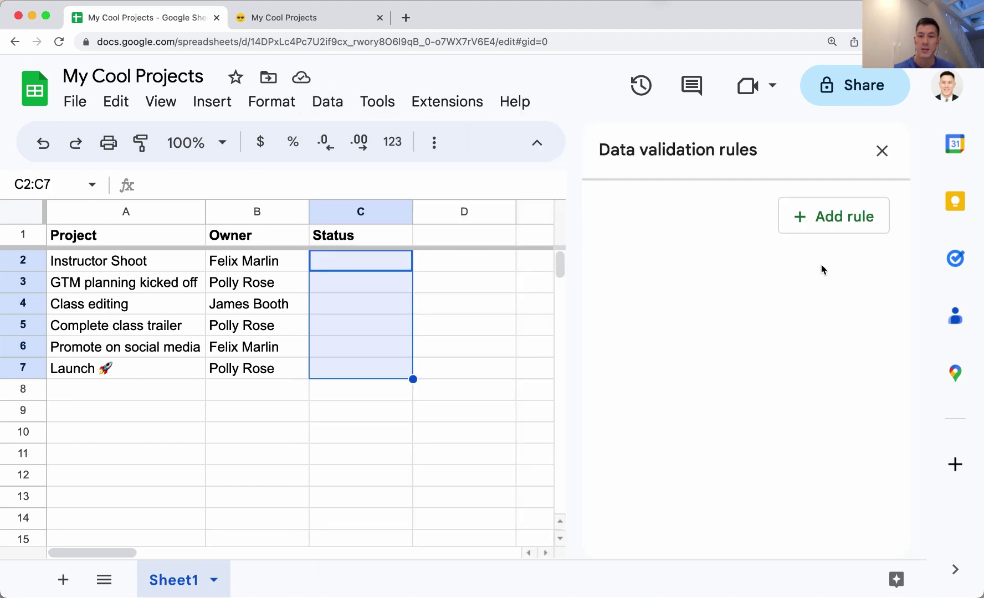
click(805, 230)
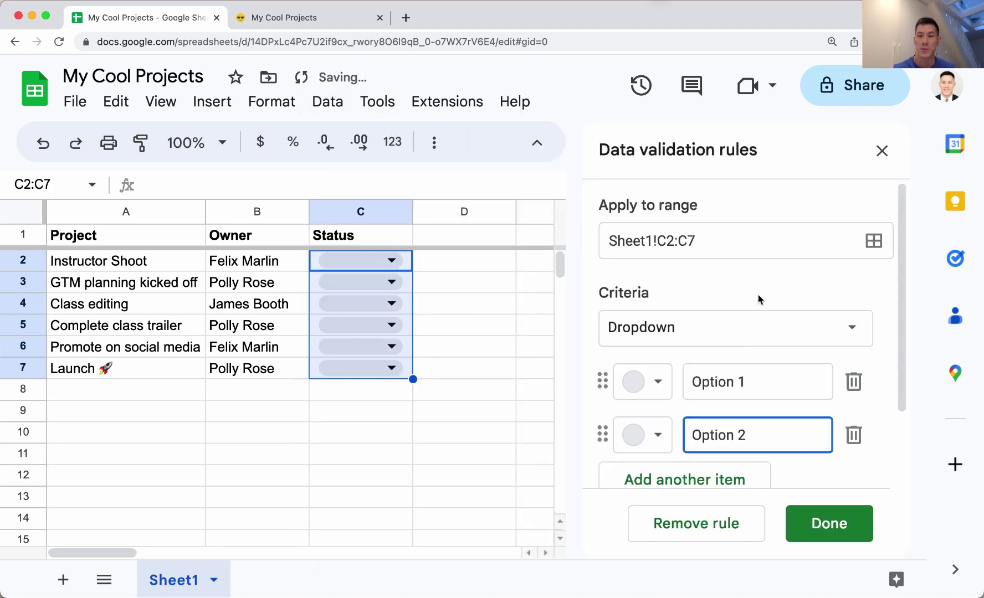
triple_click(752, 375)
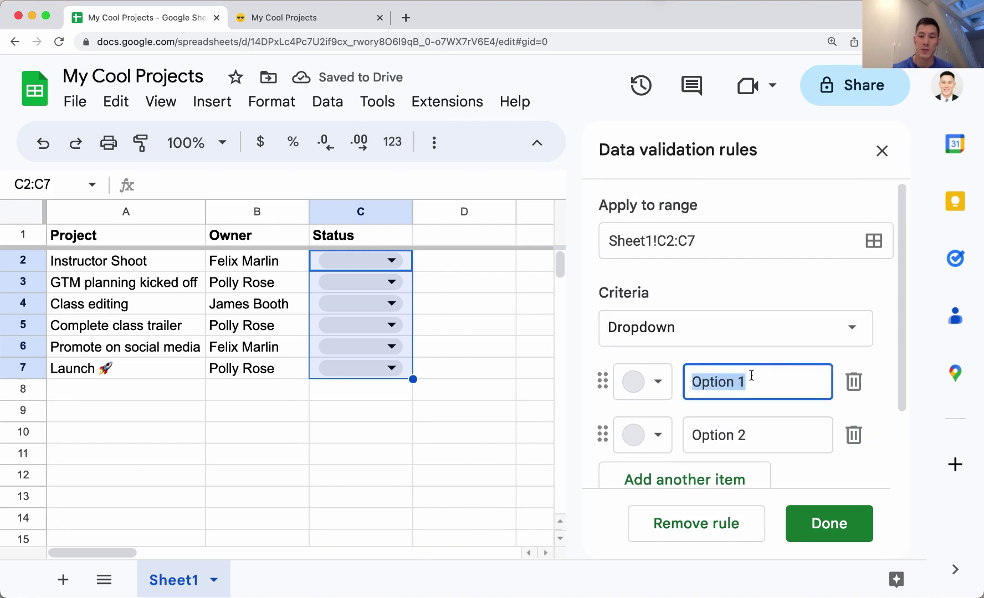
text(Comp)
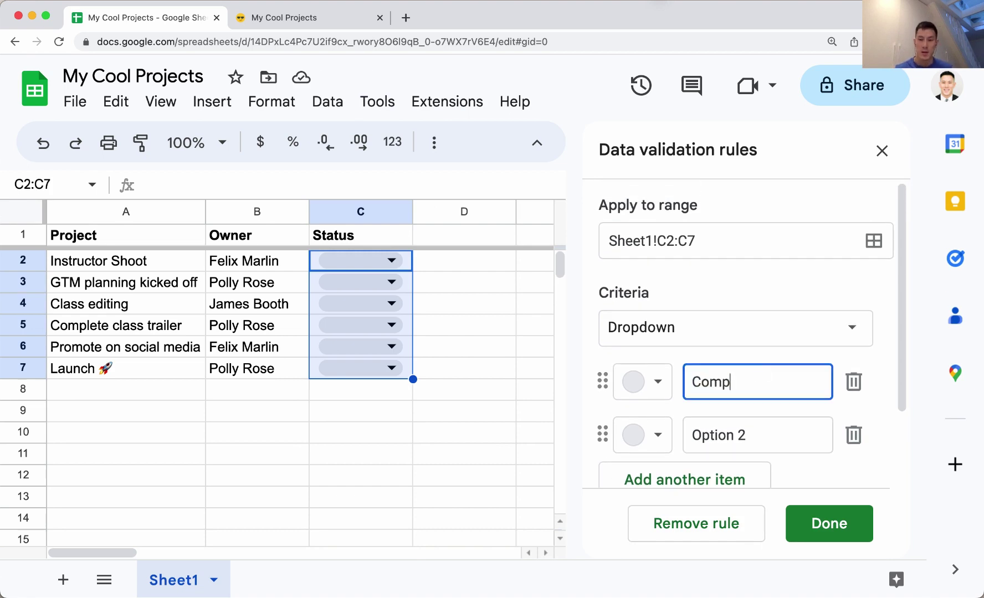
text(lete)
key(Tab)
key(Tab)
key(Tab)
key(Tab)
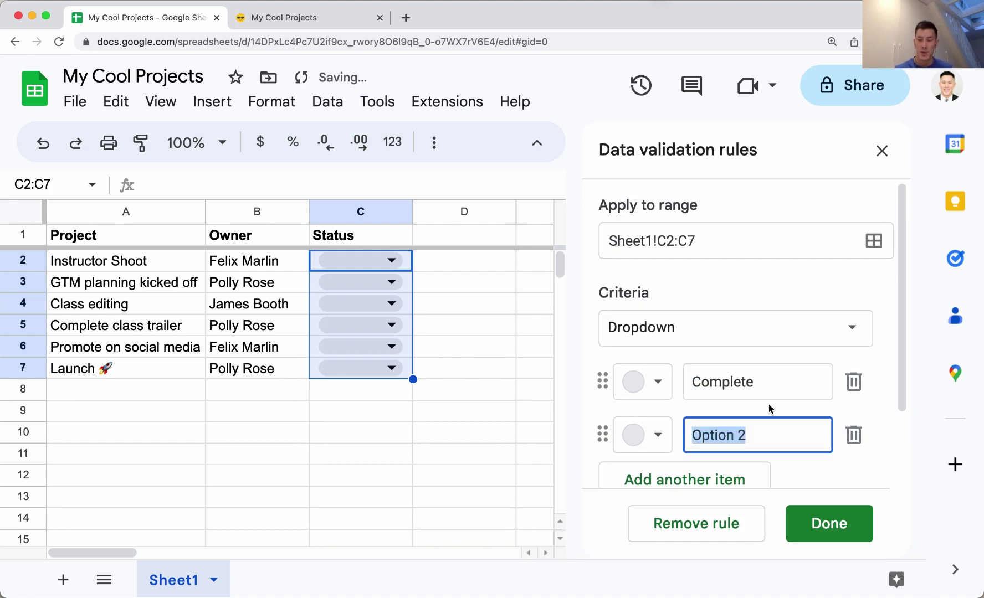
text(In-pro)
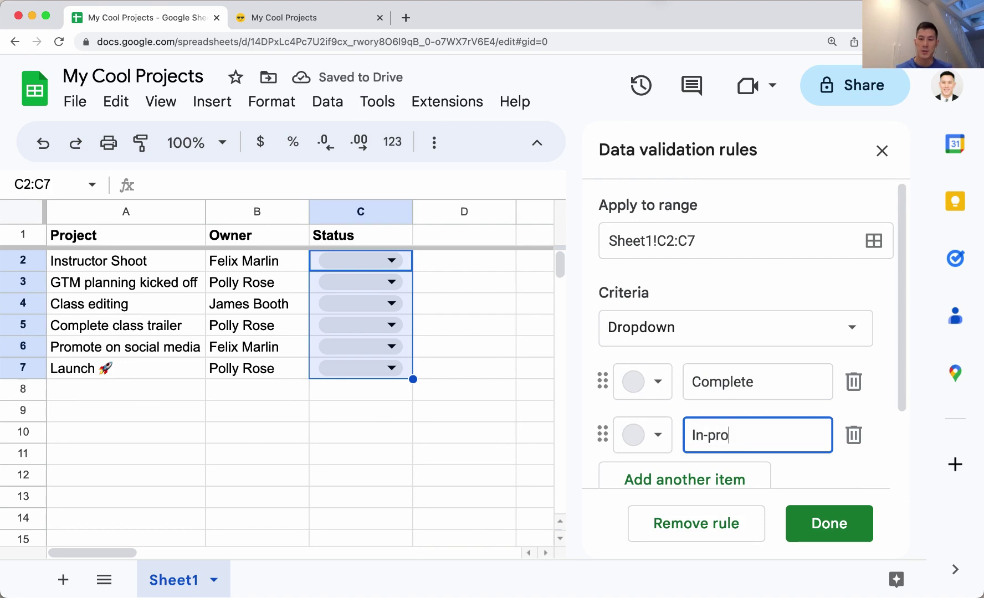
text(gress)
key(Return)
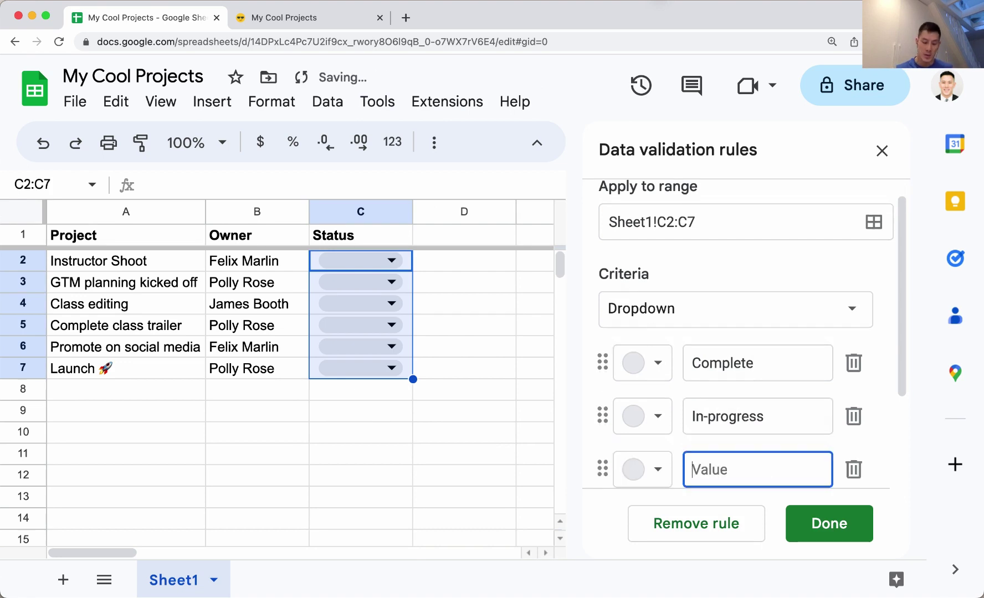
text(Not started)
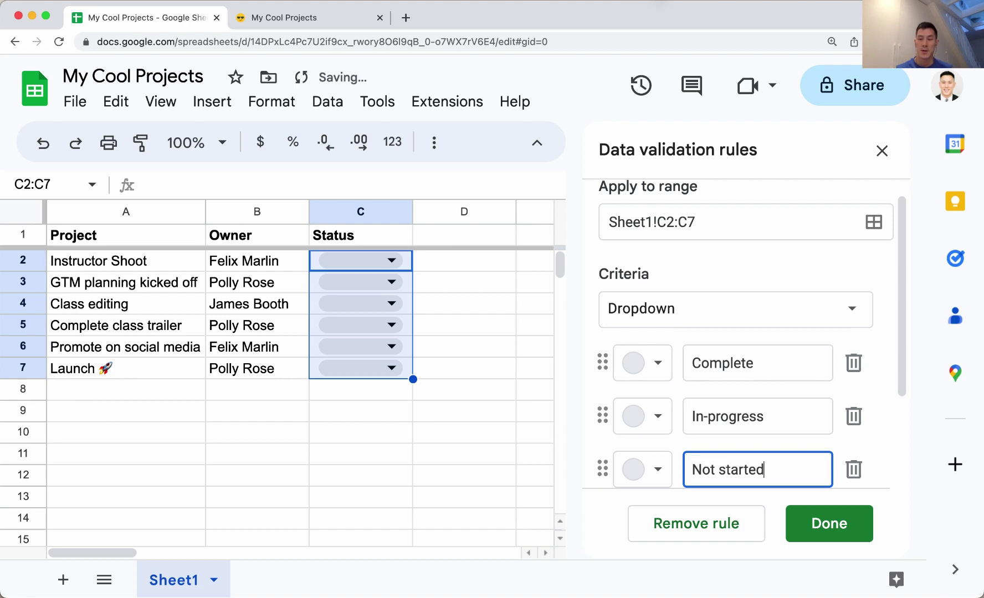
key(Tab)
key(Tab)
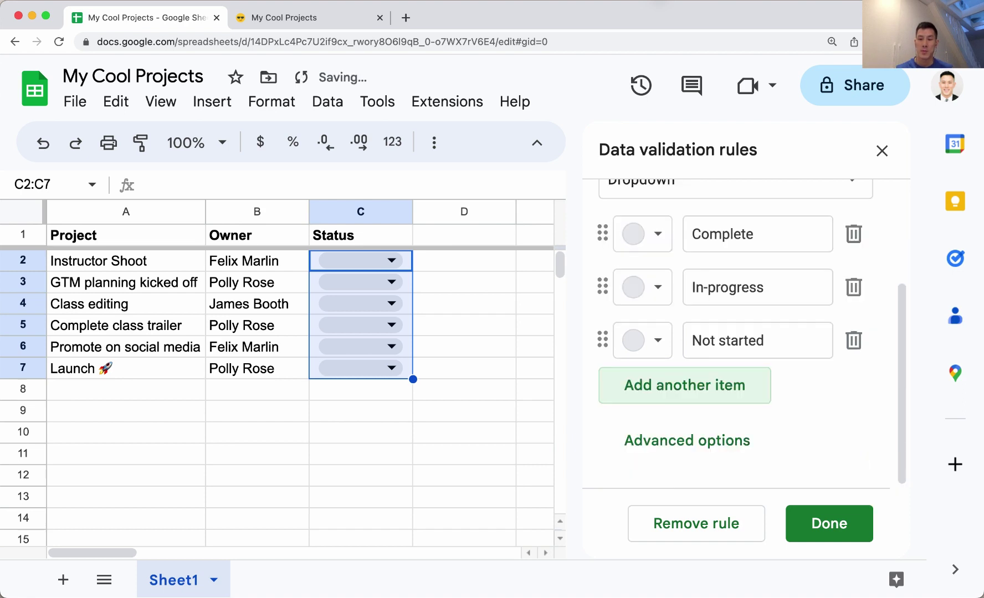
click(687, 408)
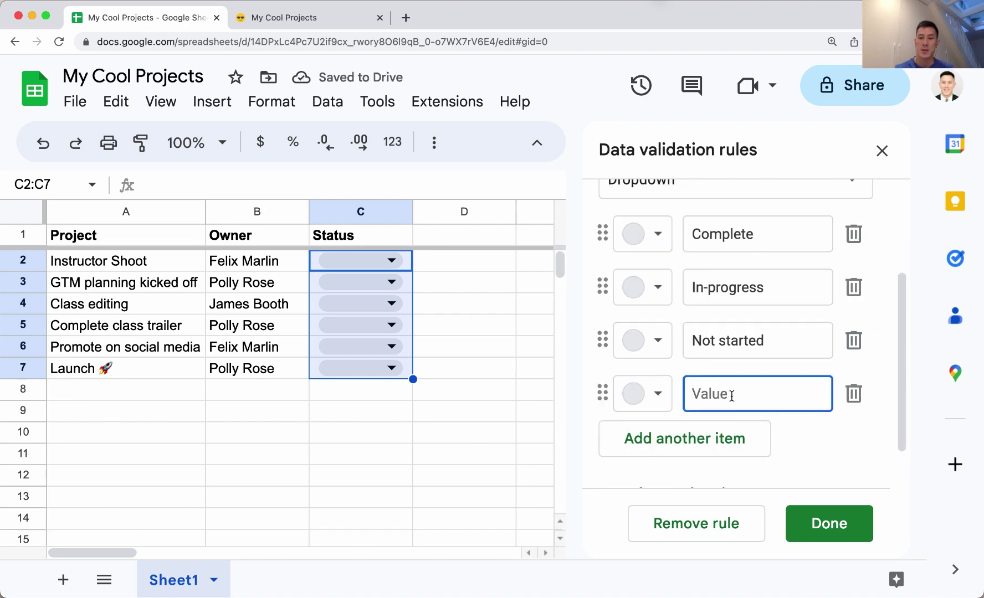
text(At risk)
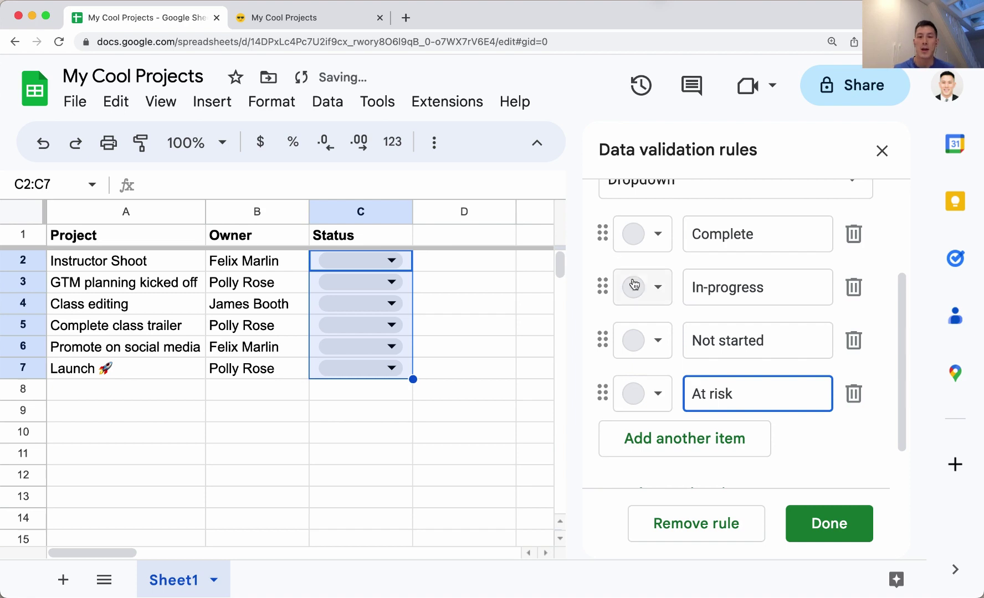
- Colour Complete light blue, In-progress yellow, Not started light green, At risk pink, and save the rule
click(651, 247)
click(816, 310)
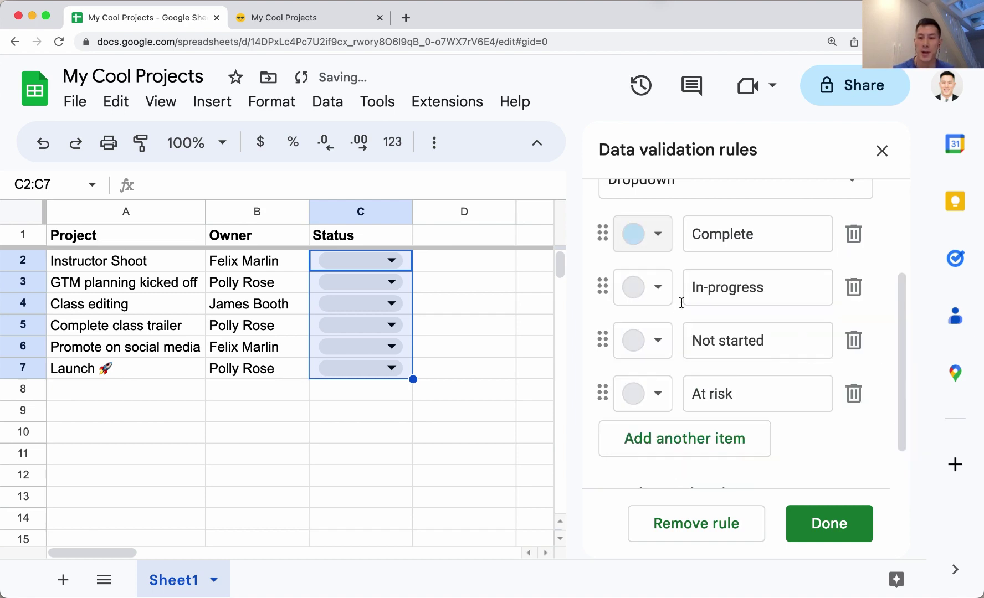
click(644, 287)
click(749, 362)
click(661, 350)
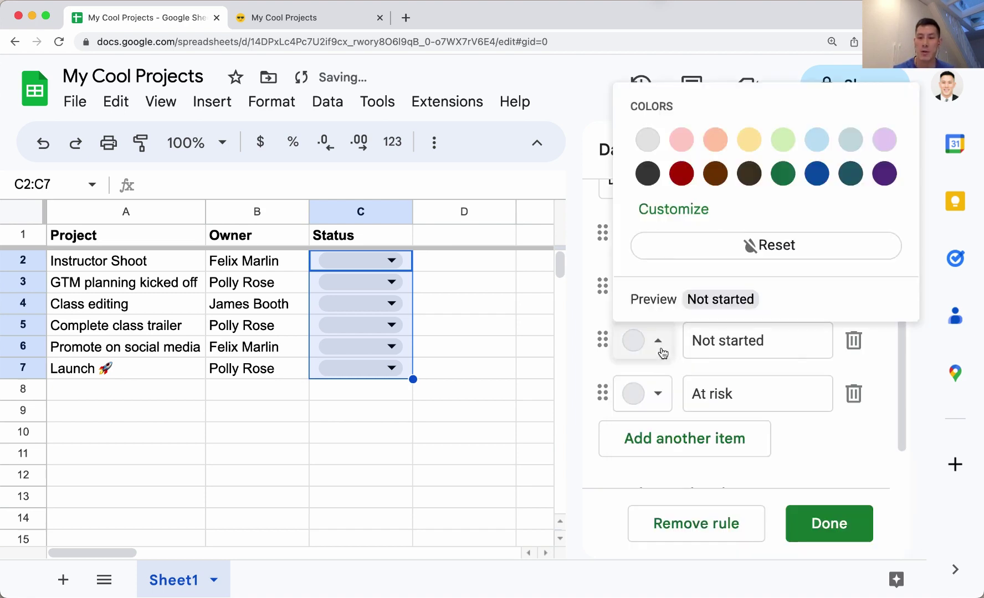
click(782, 139)
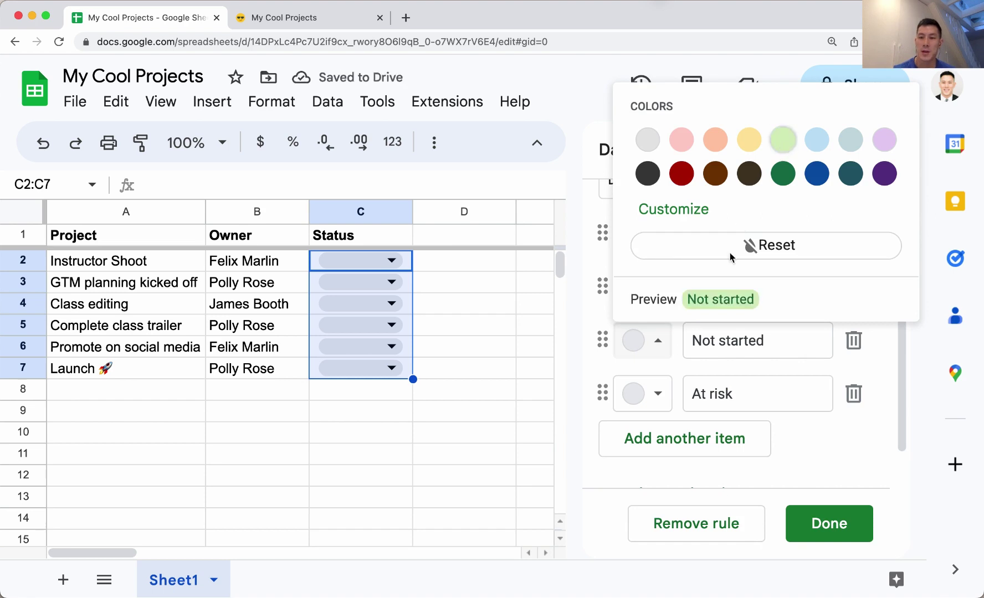
click(653, 396)
click(681, 193)
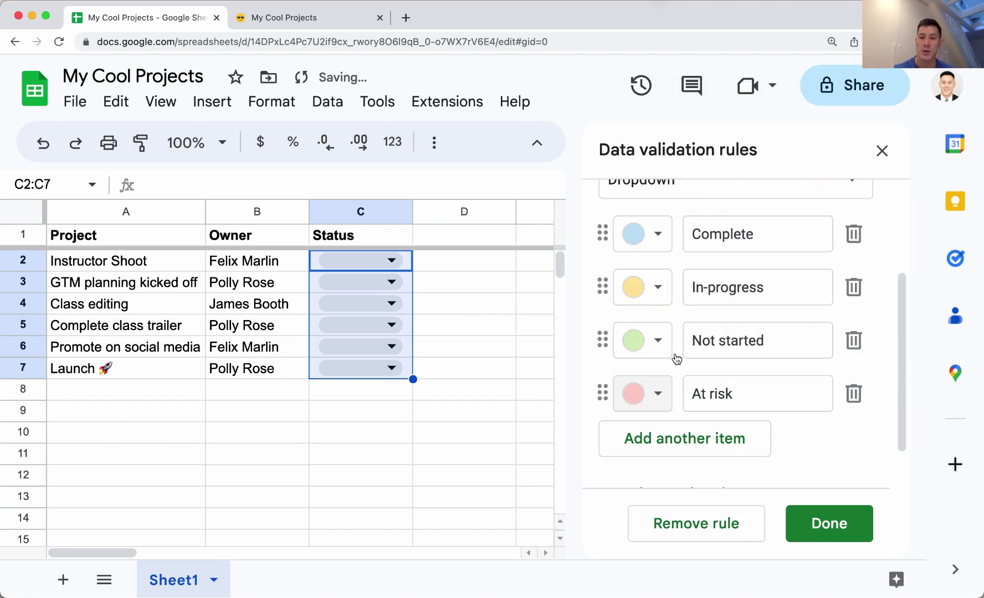
click(799, 523)
click(423, 350)
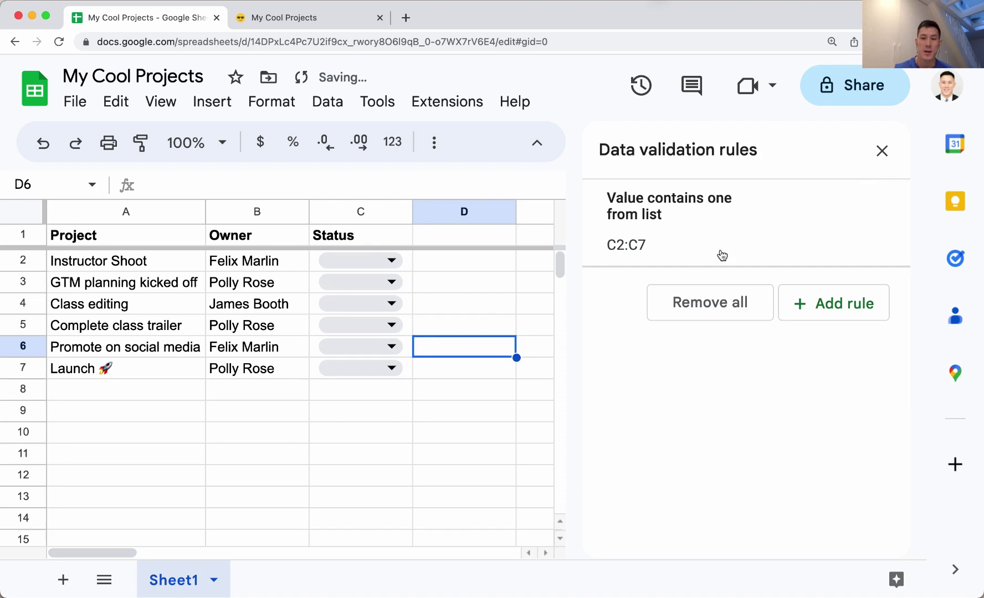
- Set Instructor Shoot to Complete and GTM planning to In-progress, widening column C to fit
click(881, 150)
click(398, 260)
click(382, 290)
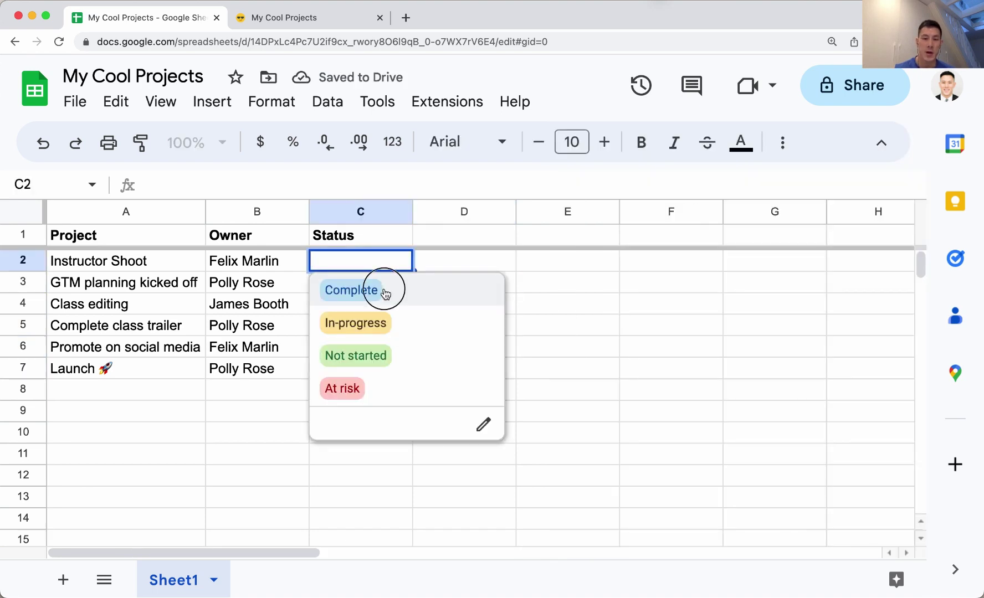
click(388, 282)
click(383, 347)
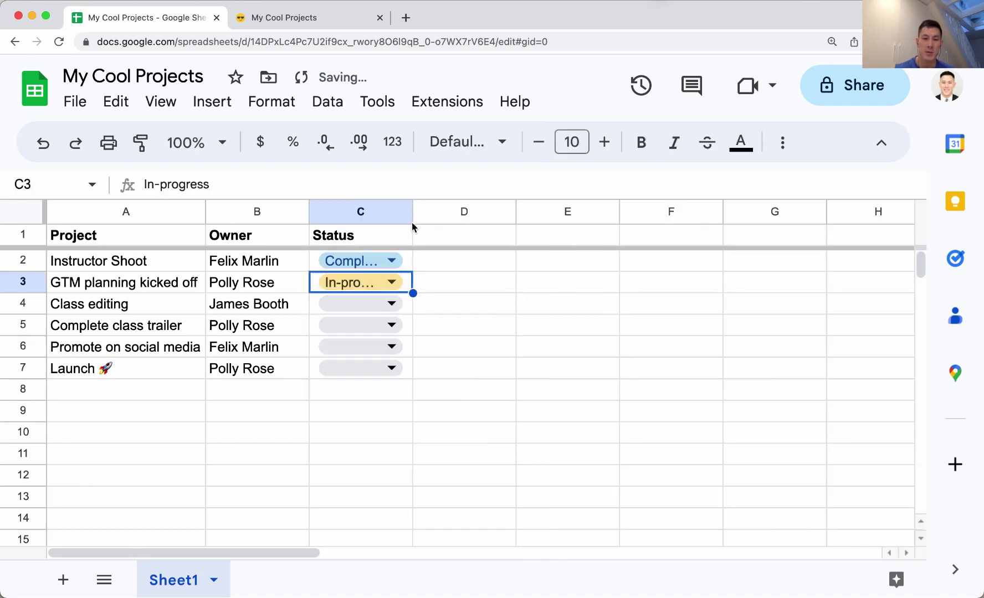
drag(413, 212, 459, 213)
- Set Class editing to Not started and copy it down into C5 and C6
click(434, 302)
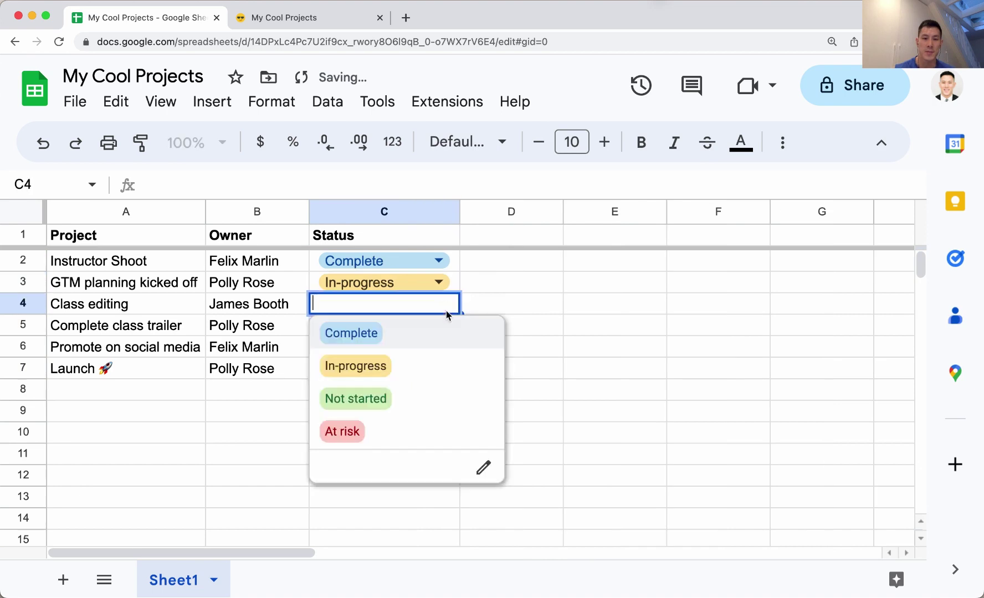
click(411, 397)
key(ctrl+c)
key(Down)
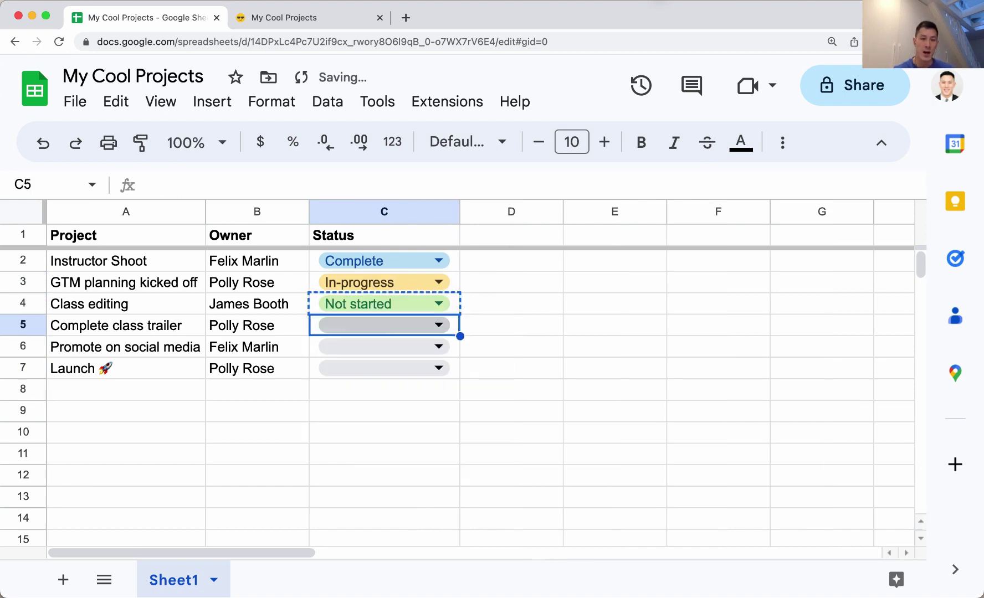
key(ctrl+v)
key(Down)
key(ctrl+v)
key(Up)
key(Up)
key(Up)
key(ctrl+c)
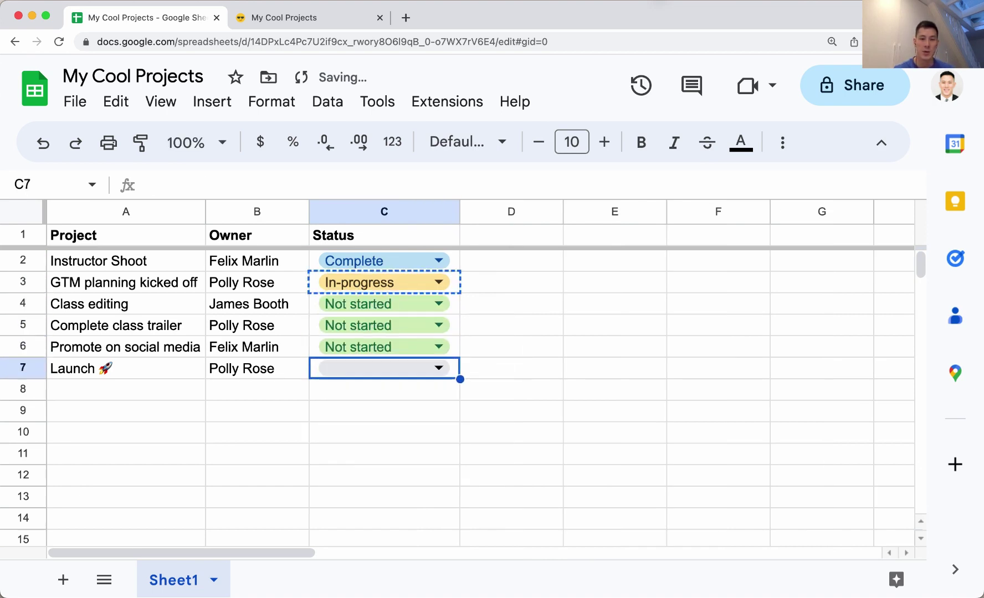
key(ctrl+v)
- Leave the Status edits and switch to the Coda copy of the project tracker
click(440, 284)
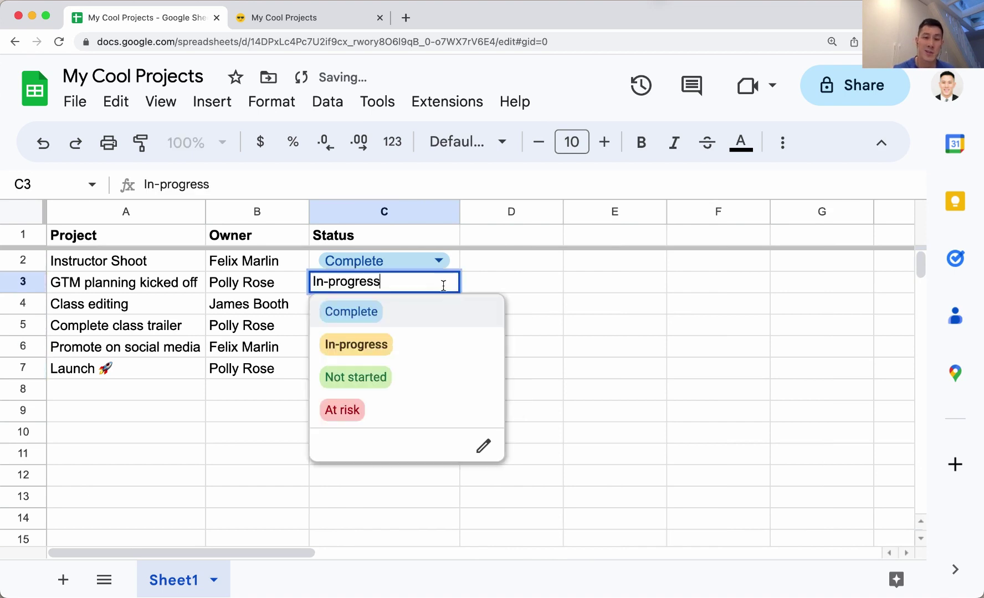
click(559, 303)
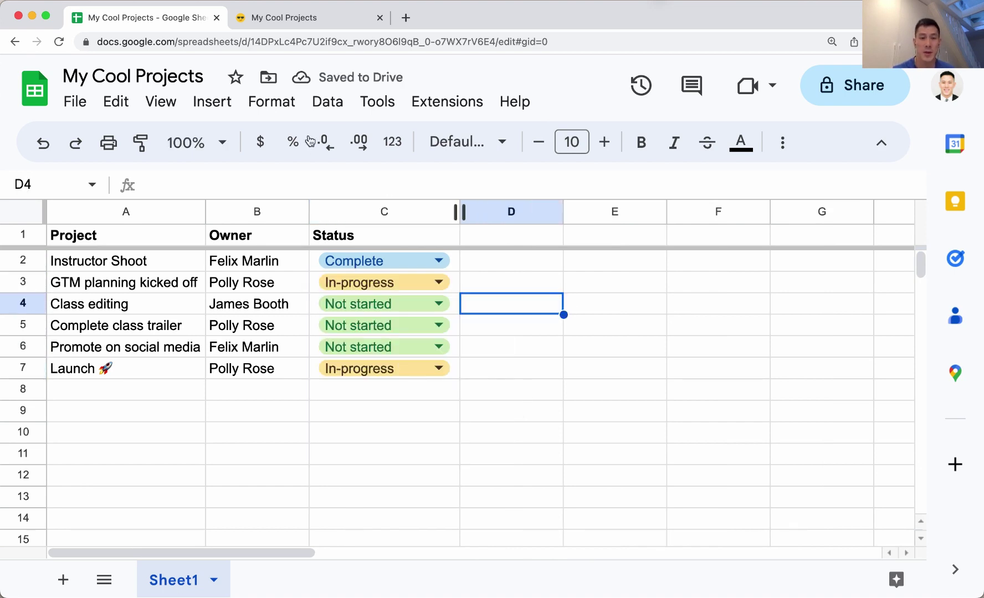
click(307, 24)
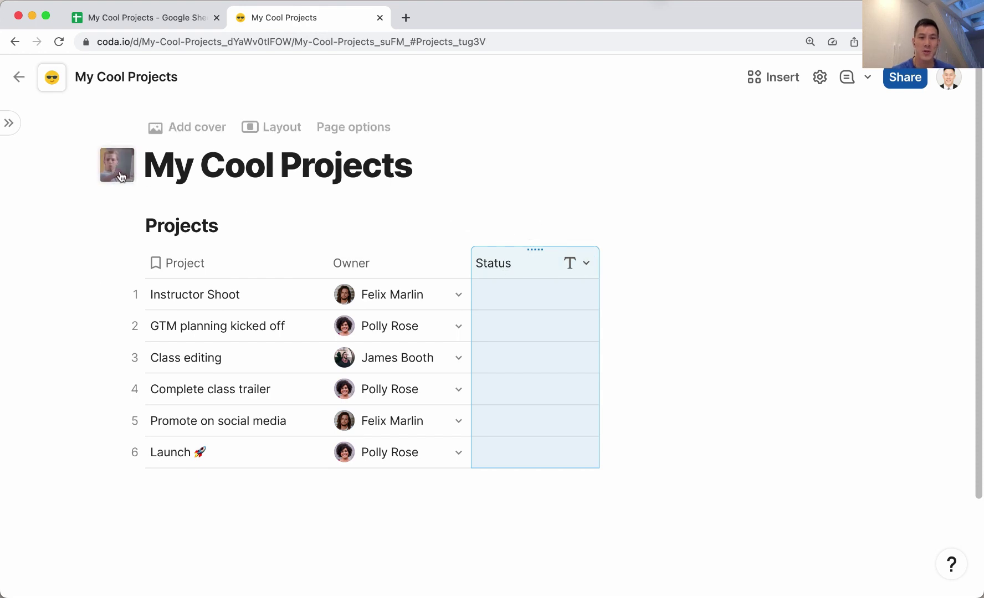
click(11, 125)
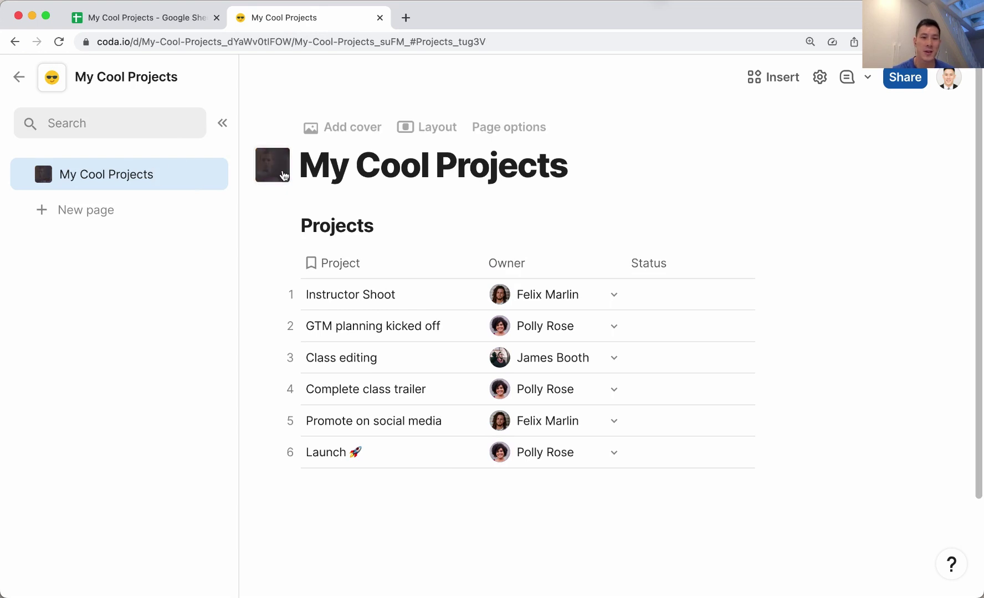
click(227, 133)
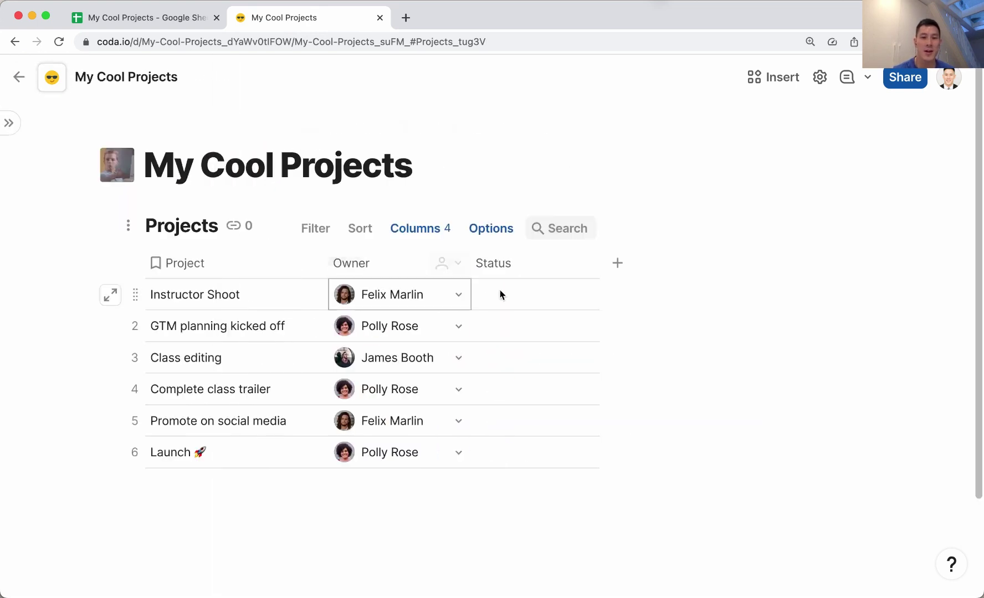
- Make Coda's Status column a select list with Complete, In-progress, Not started and At risk options
click(587, 266)
click(605, 290)
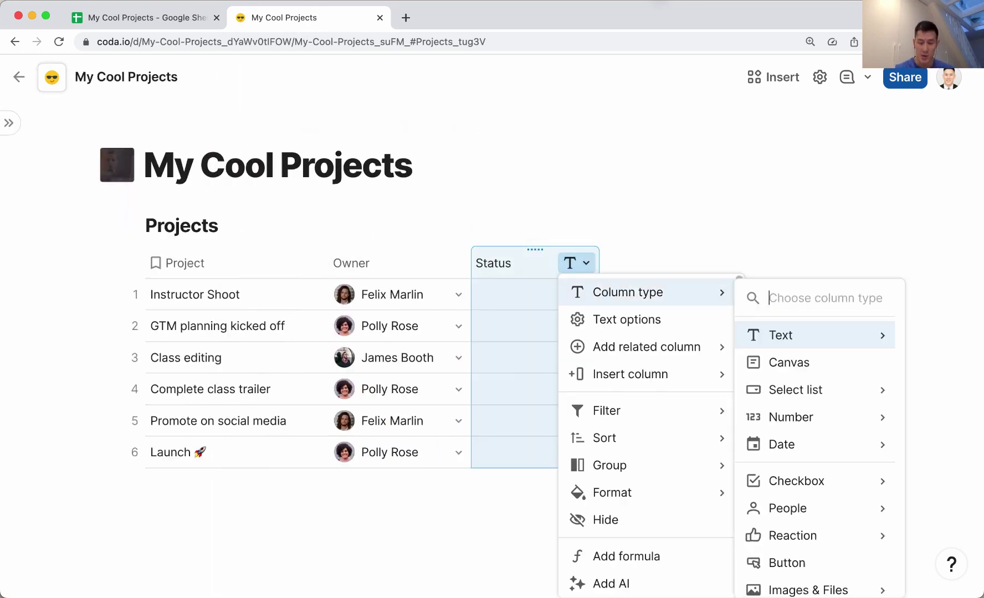
text(sele)
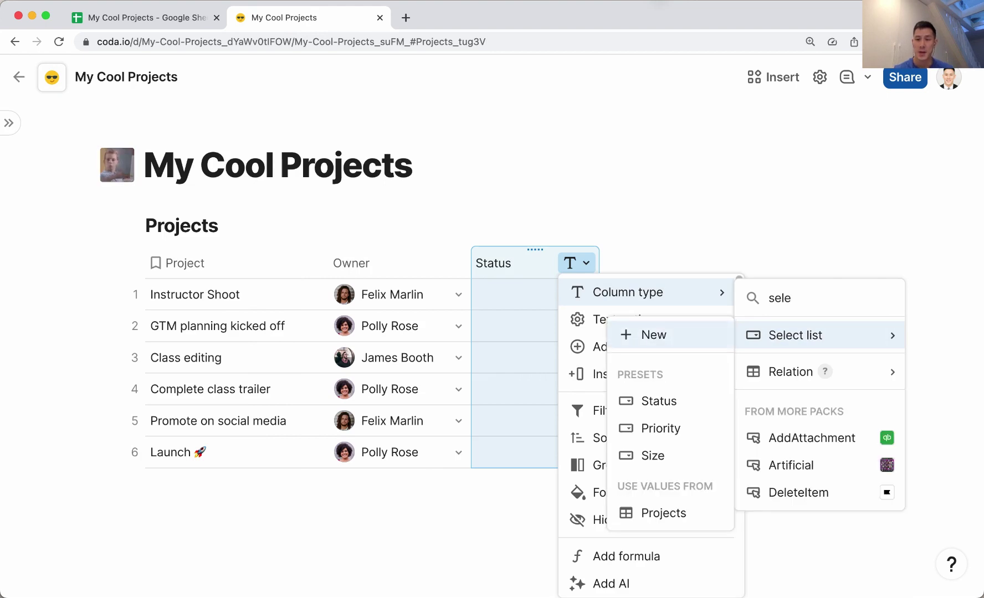
key(Return)
click(683, 385)
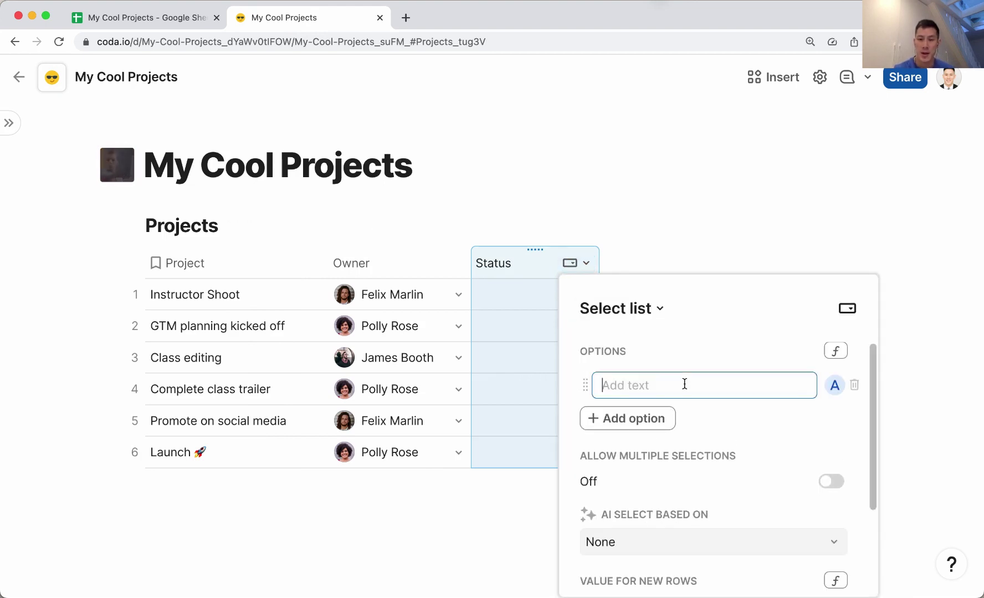
text(Complete)
key(Return)
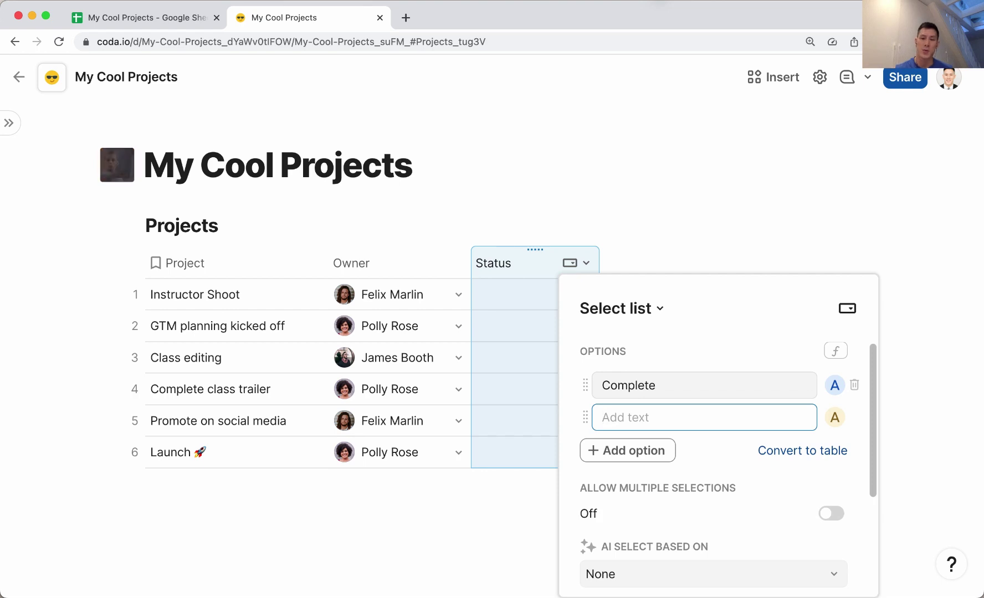
text(In-prgres)
key(BackSpace)
key(BackSpace)
key(BackSpace)
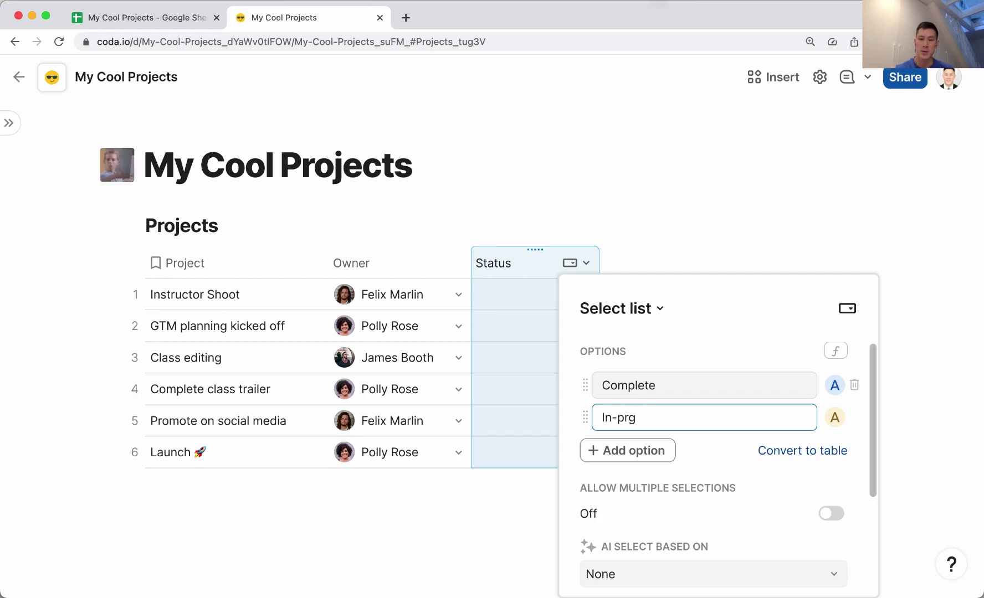
text(ogress)
key(Return)
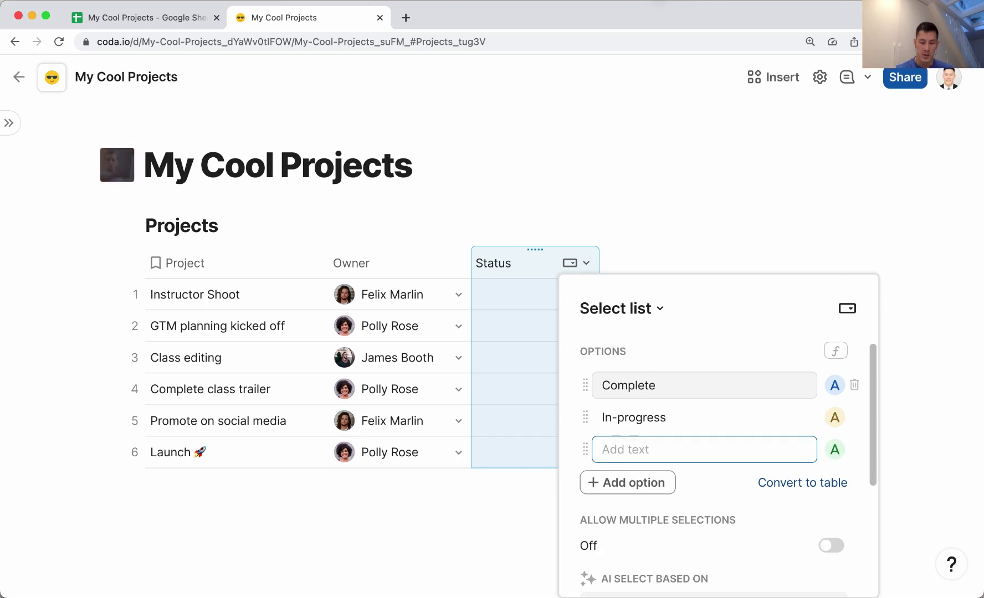
text(Not started)
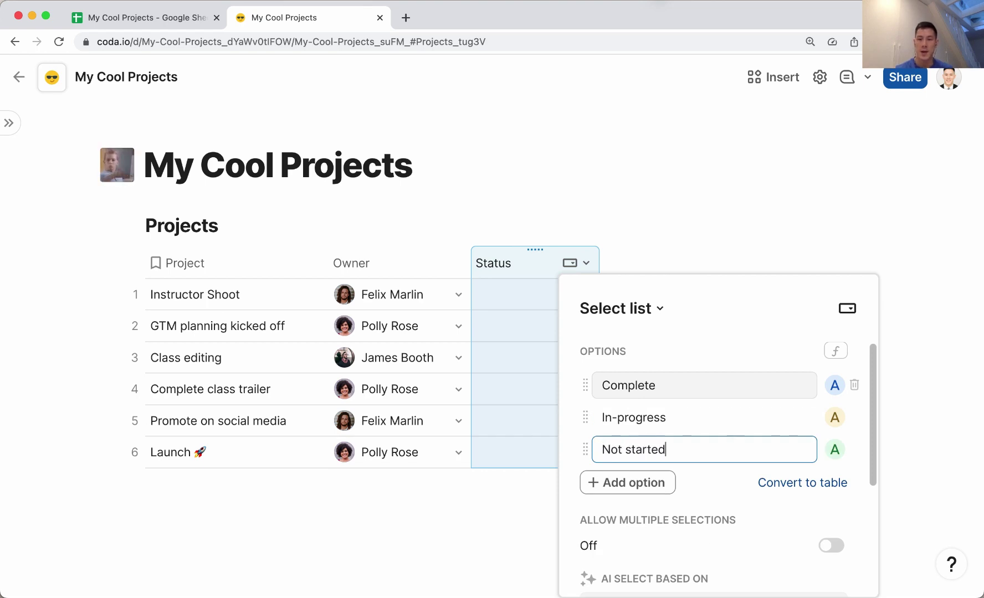
key(Return)
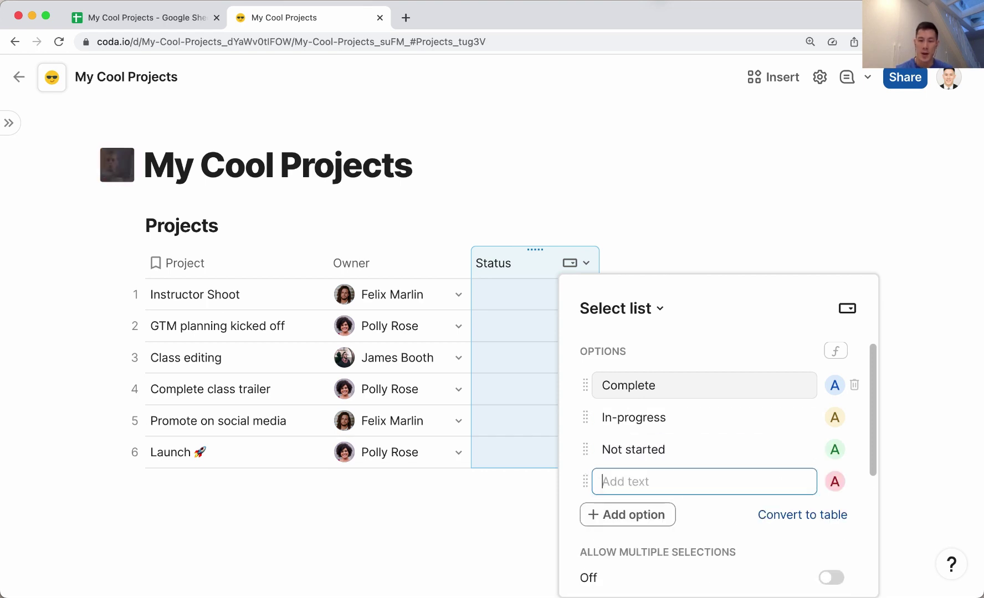
text(At risk)
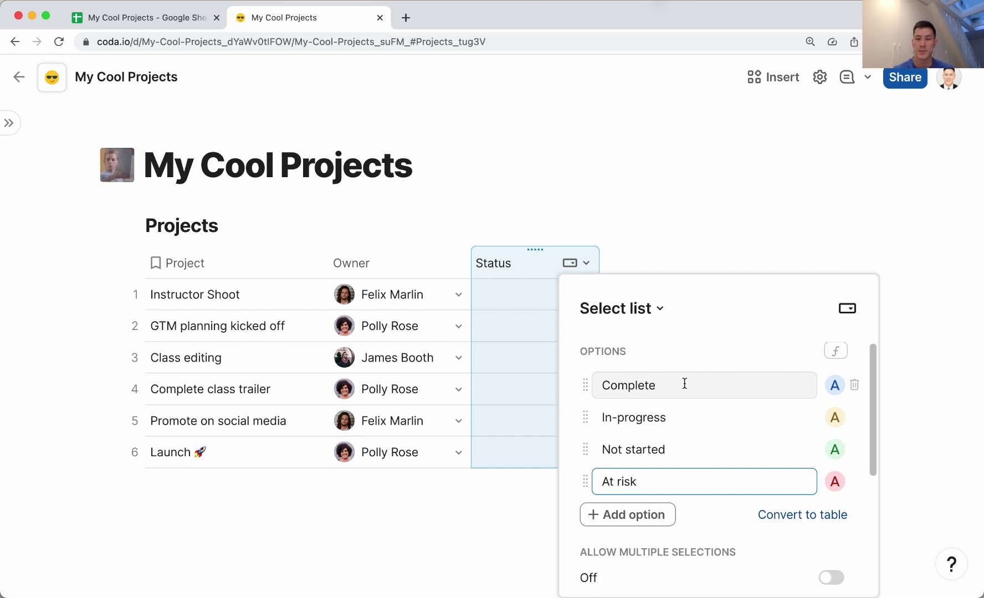
key(Return)
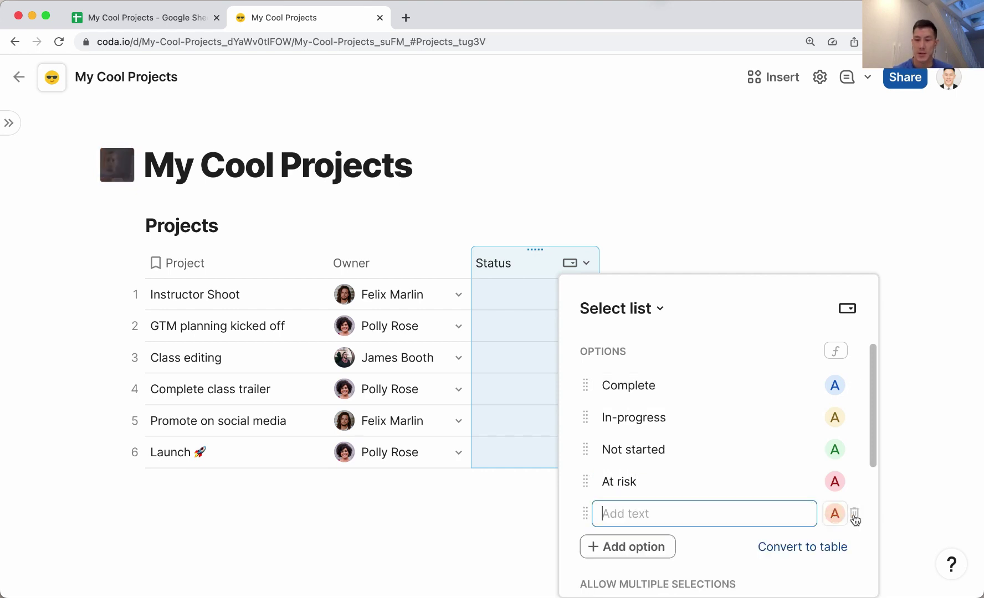
click(855, 514)
click(544, 290)
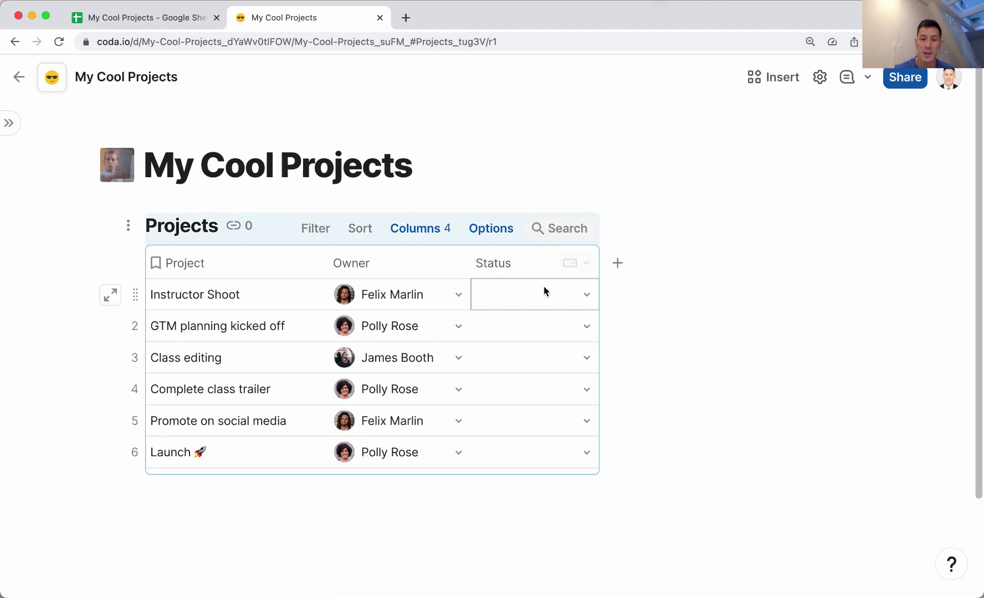
- Set Instructor Shoot to Complete and Class editing and GTM planning to In-progress
click(582, 290)
click(556, 353)
click(584, 336)
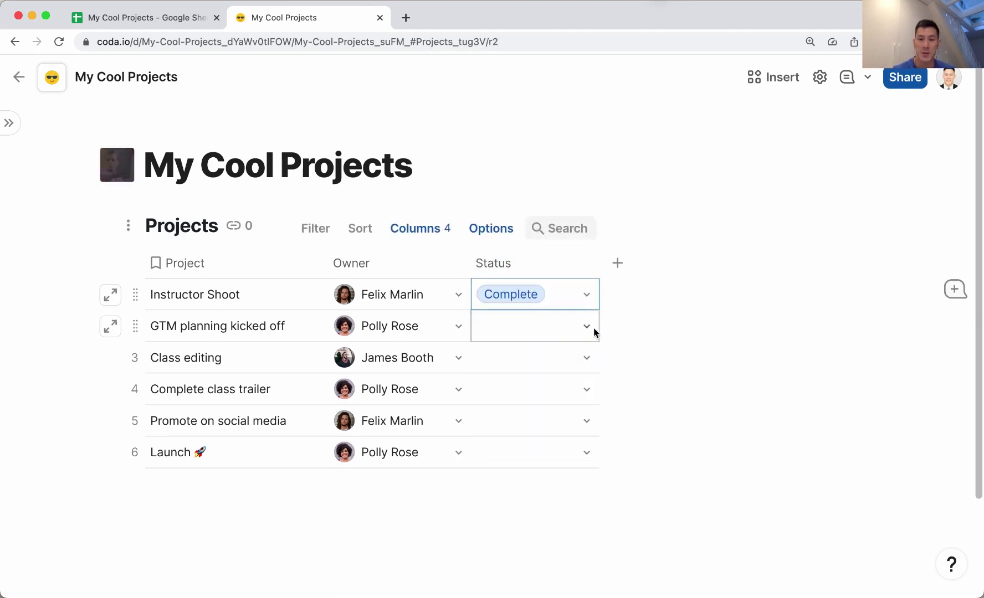
click(594, 327)
click(562, 392)
click(574, 363)
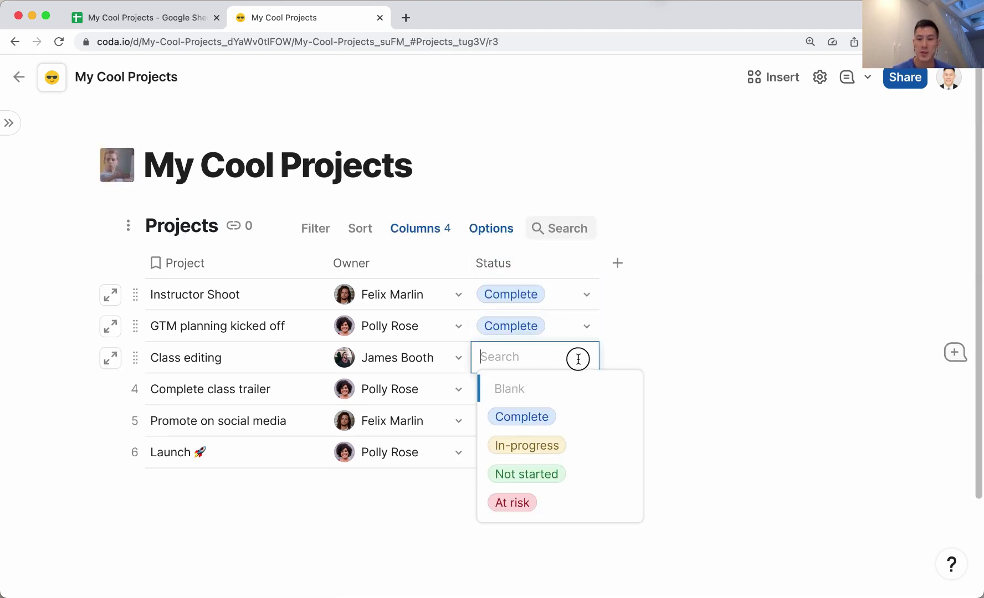
click(526, 444)
key(Up)
text(In-progress)
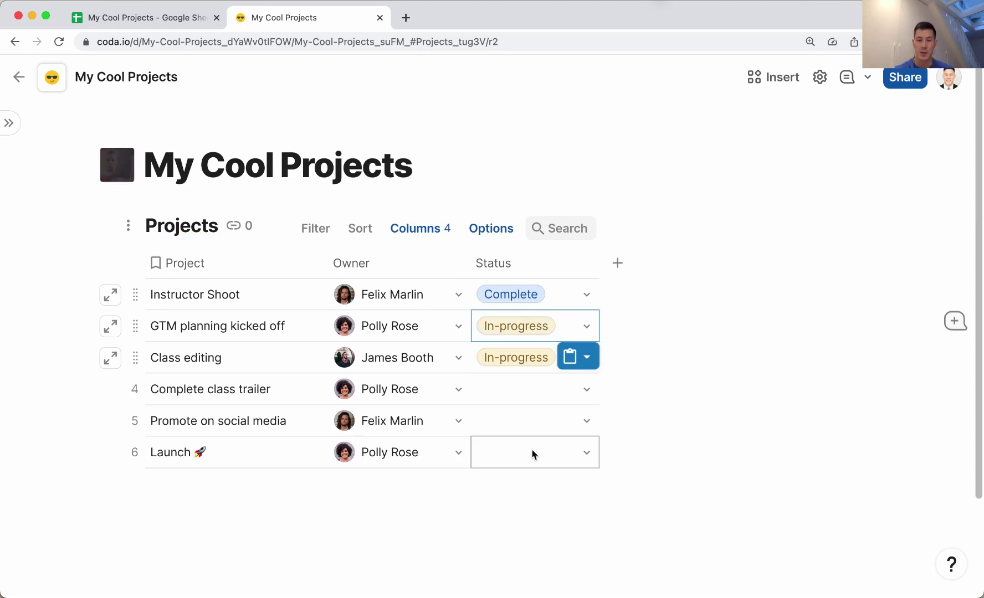
key(Up)
- Set Complete class trailer and Promote on social media to Not started and Launch to At risk
key(Down)
key(Down)
key(Down)
key(Return)
key(Down)
key(Down)
key(Down)
key(Return)
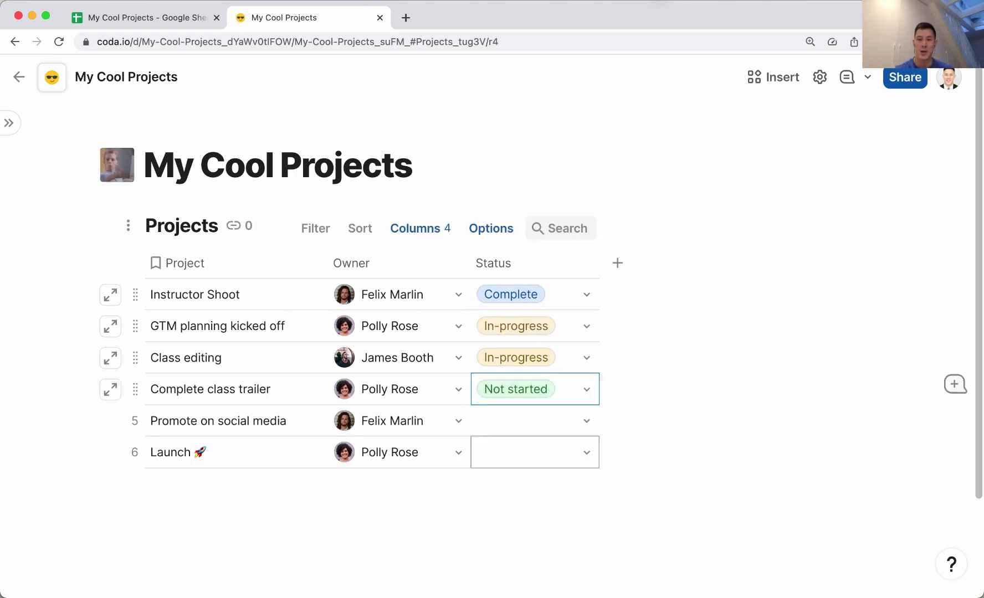
key(Down)
key(Up)
key(ctrl+c)
key(Down)
key(ctrl+v)
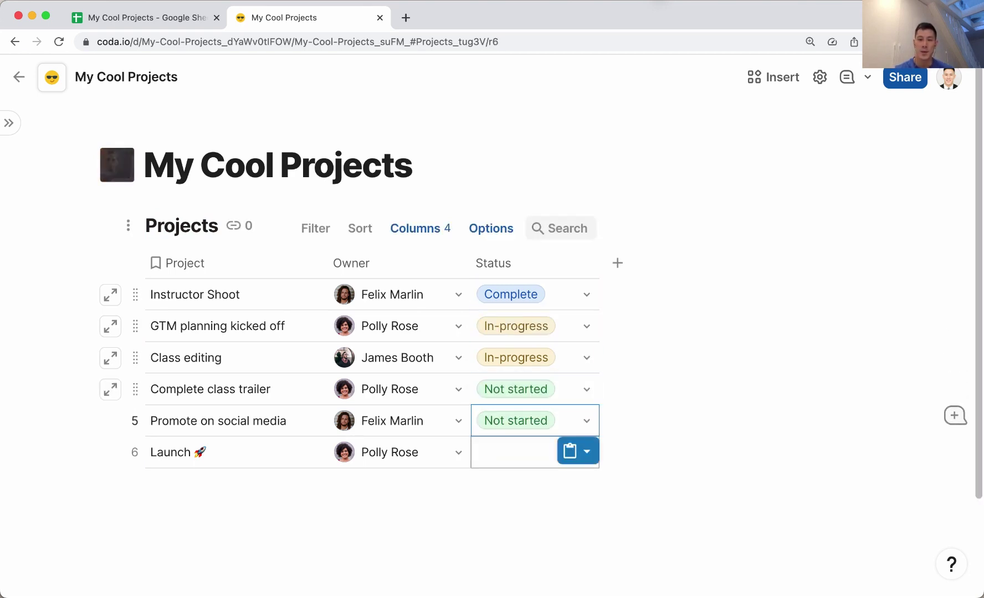
key(Down)
key(Return)
key(Down)
key(Down)
key(Down)
key(Down)
key(Return)
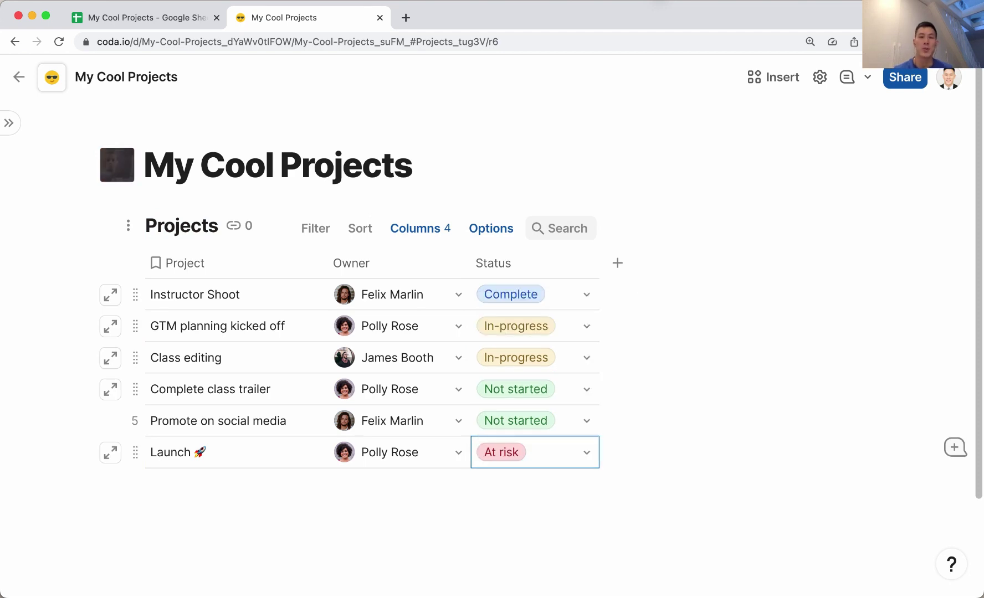
scroll(174, 100, down, 1)
- Add a bold Statuses heading in A11 with Complete, In-progress, Not started and At risk in A12:A15
click(165, 19)
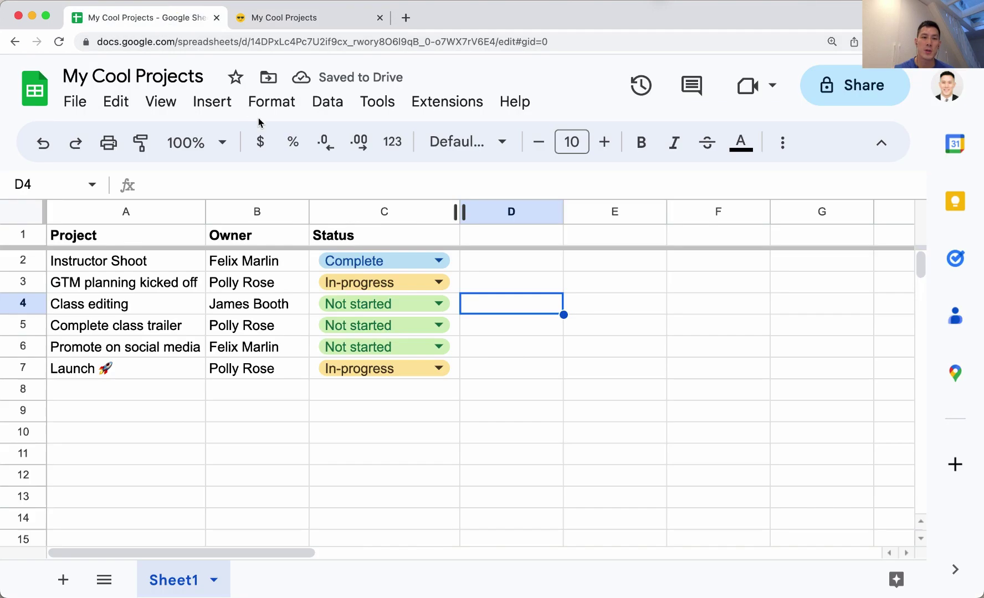
scroll(180, 426, down, 1)
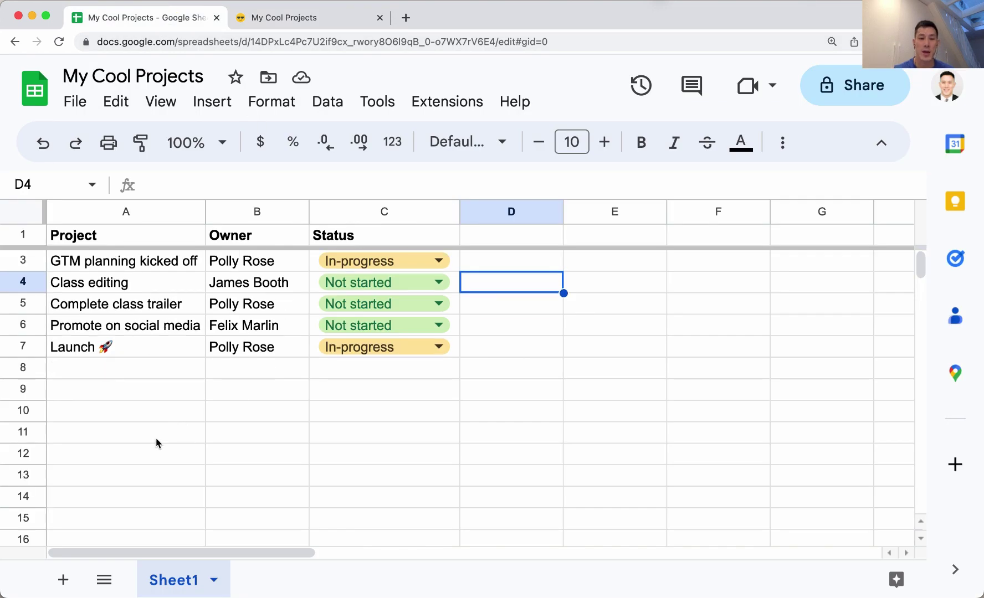
click(134, 434)
key(ctrl+b)
text(Statuses)
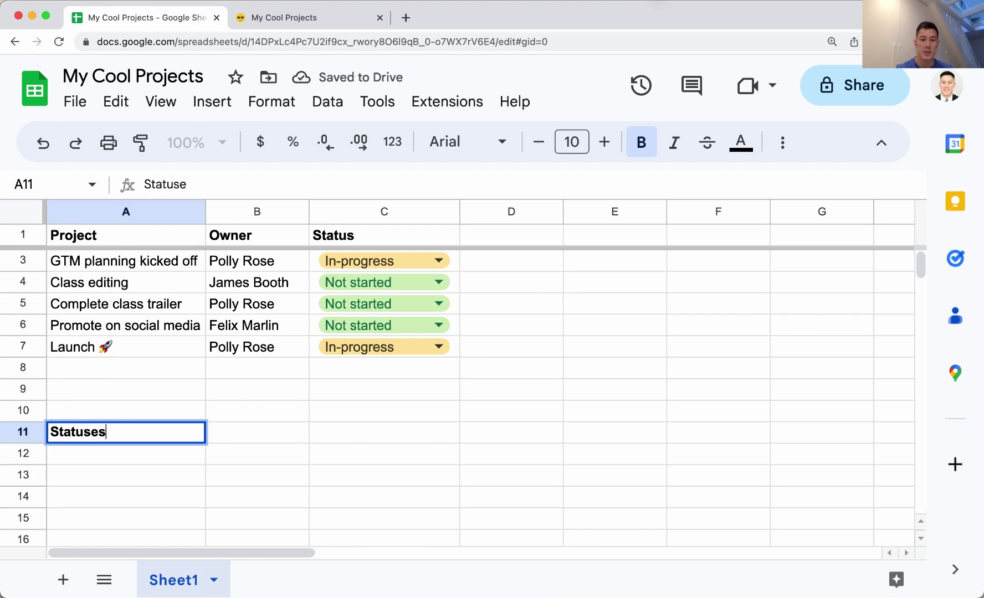
key(Return)
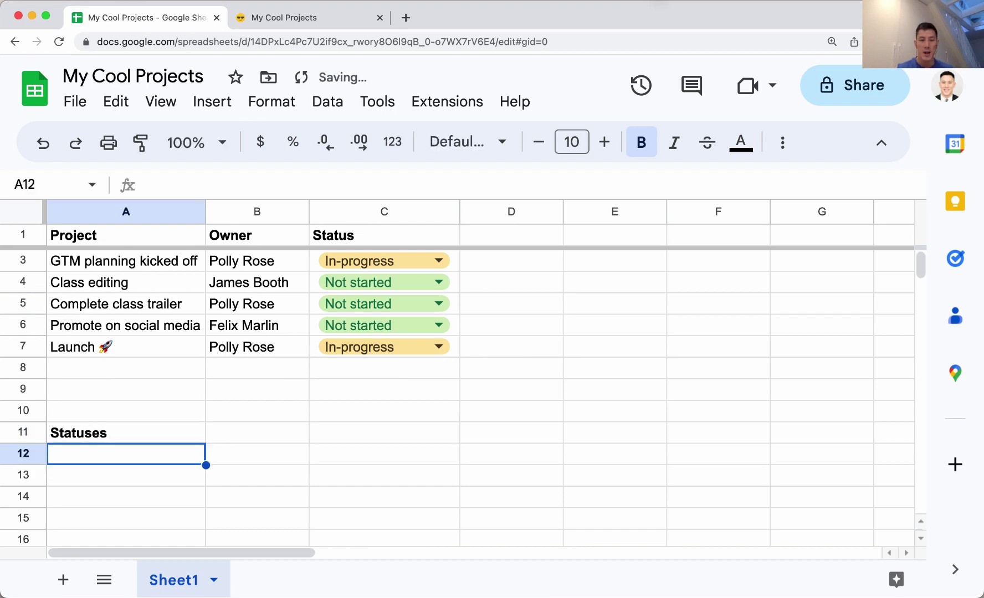
text(Com)
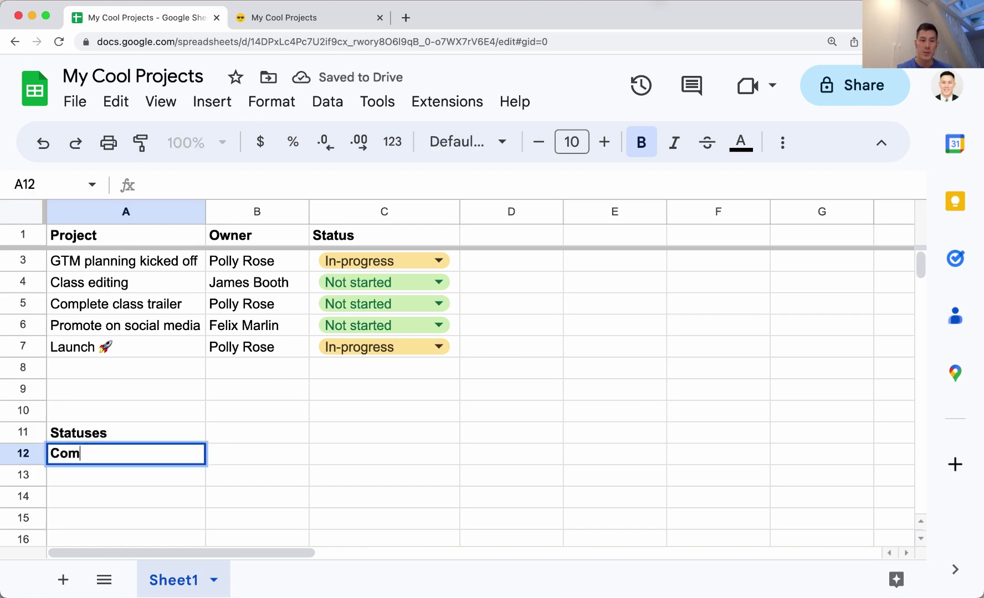
text(plet)
text(Com)
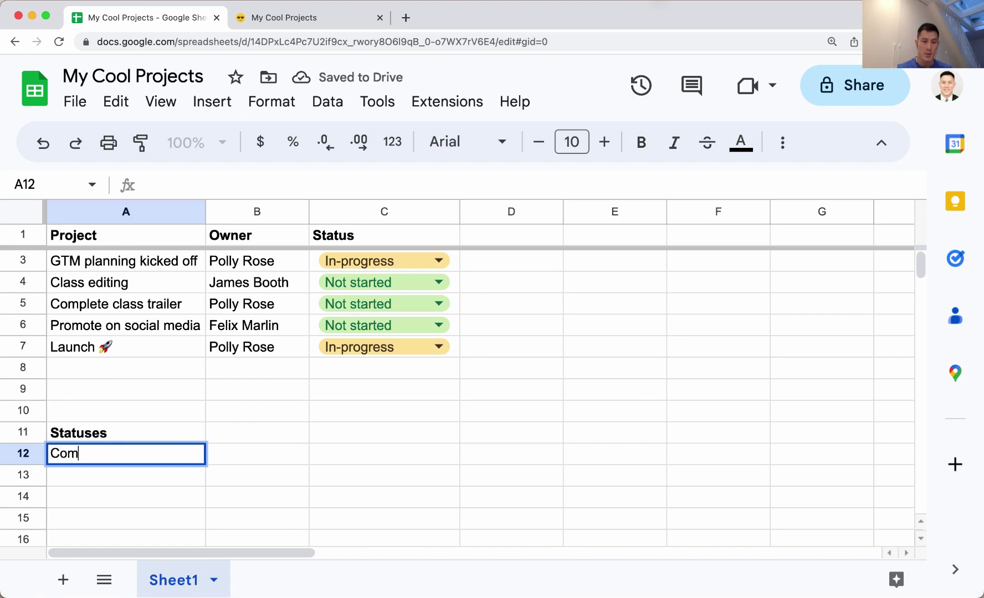
text(plete)
key(Return)
text(In-prog)
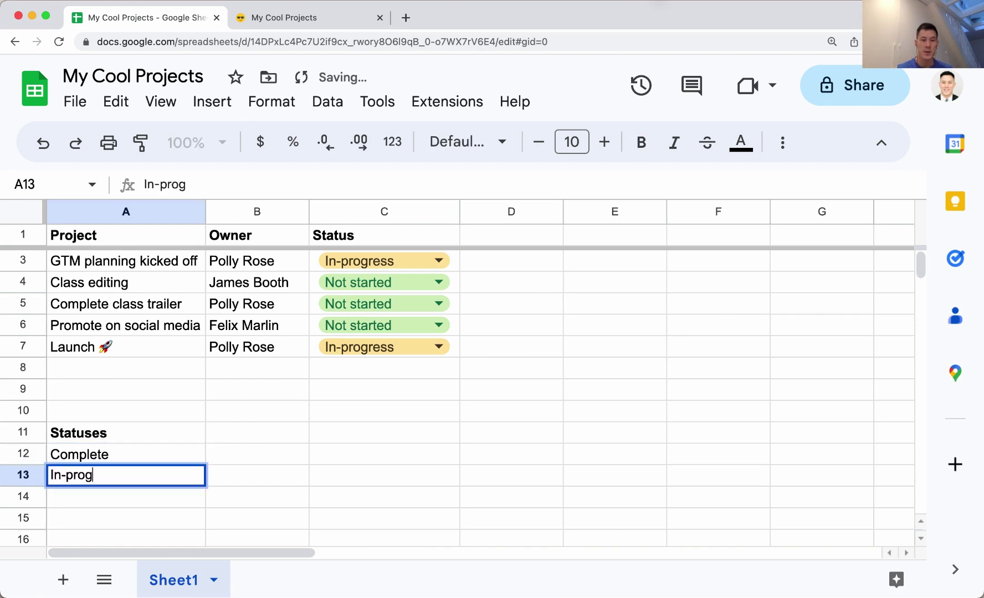
text(ress)
key(Return)
text(Not starte)
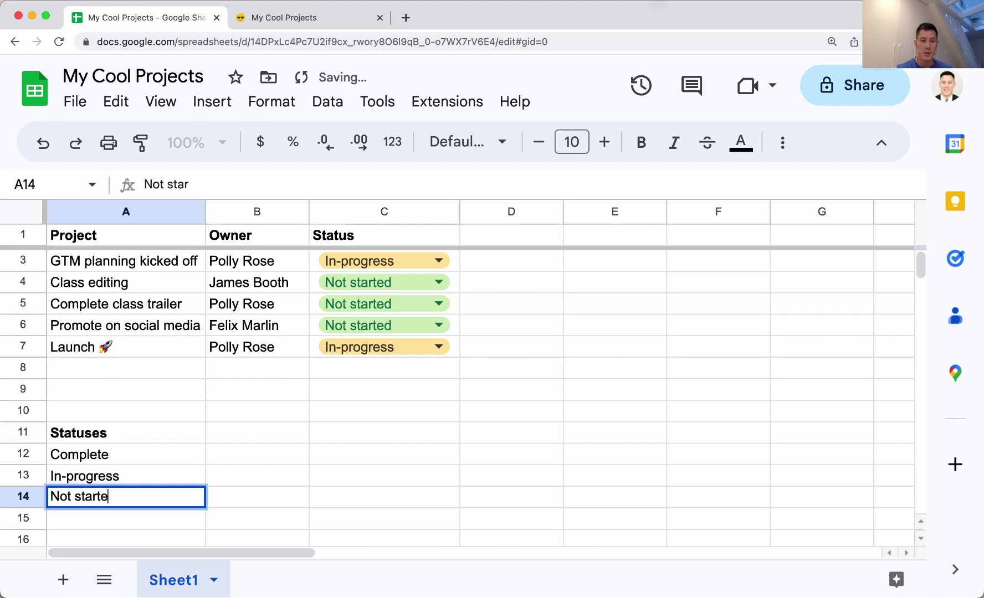
text(d)
key(Return)
text(At risk)
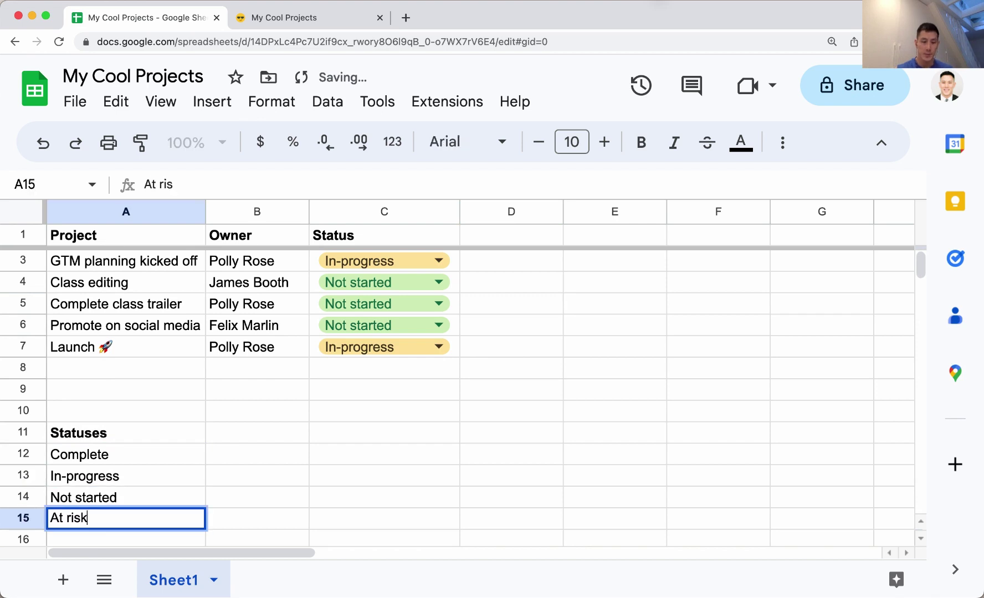
key(Return)
scroll(492, 261, up, 2)
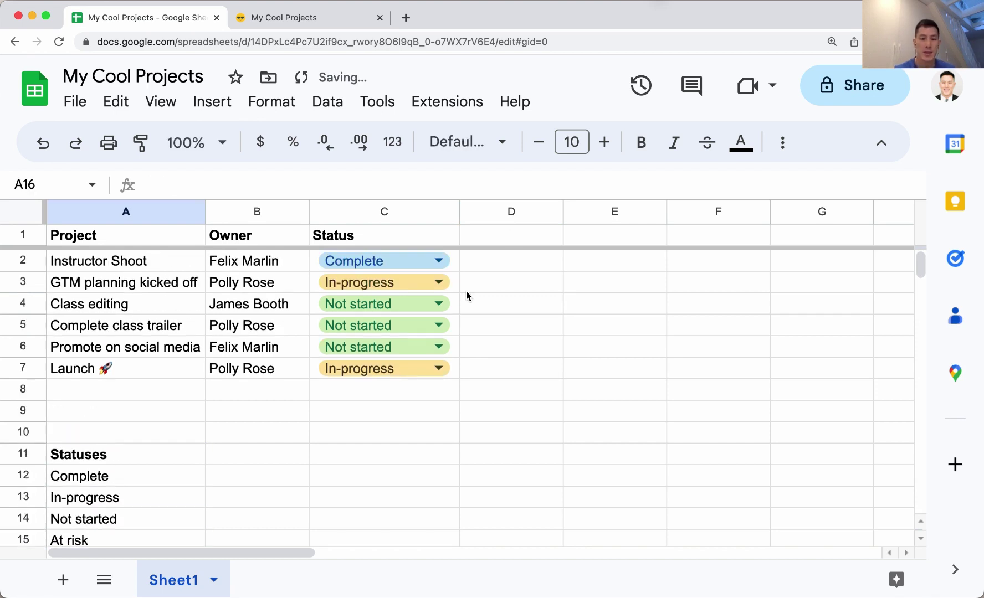
- Check the existing status options, then select the six project status cells C2:C7
click(449, 262)
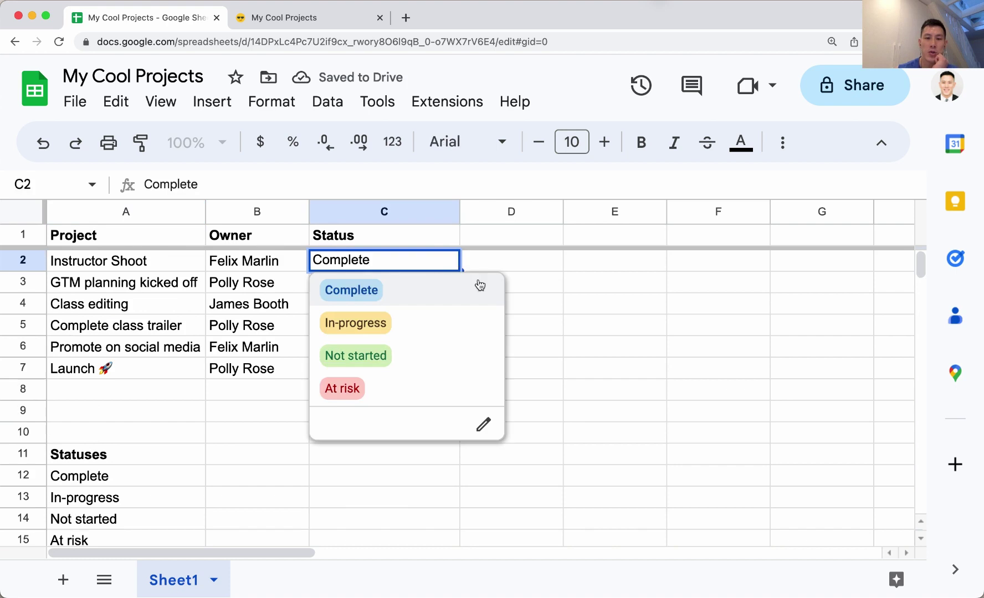
click(633, 335)
scroll(143, 482, down, 3)
scroll(136, 475, down, 1)
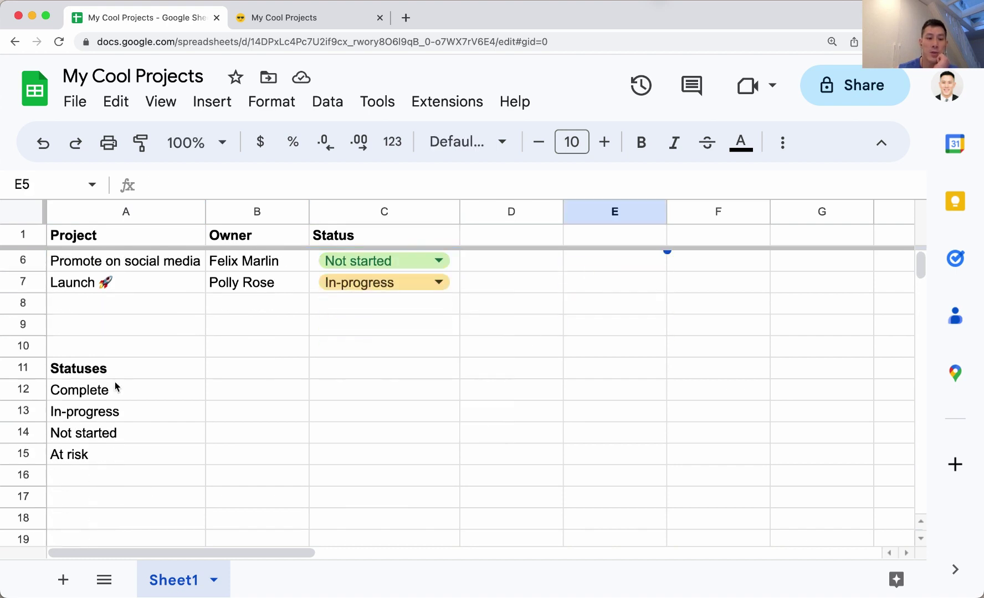
drag(114, 387, 108, 460)
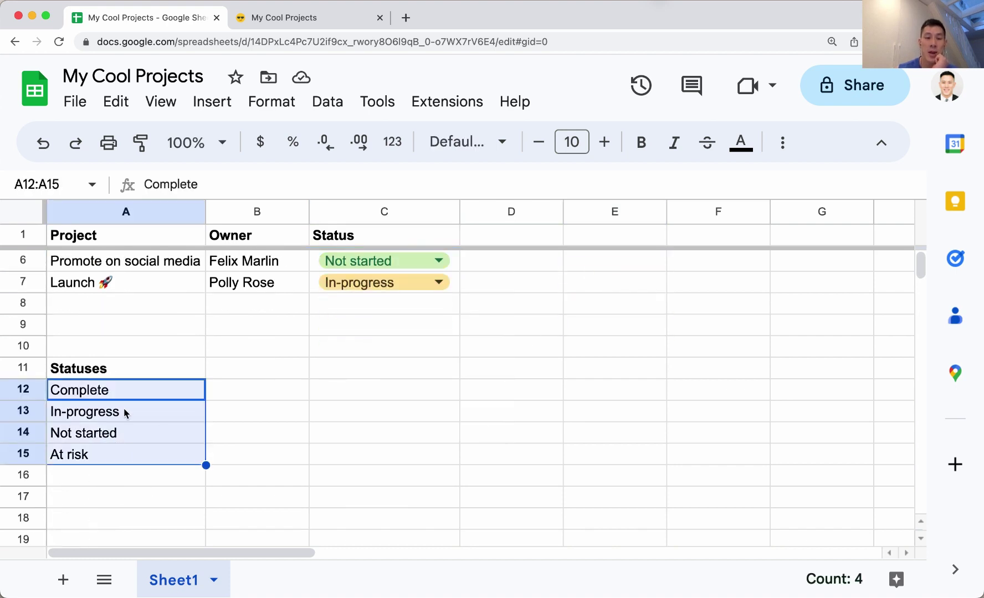
scroll(355, 381, up, 1)
scroll(457, 277, up, 3)
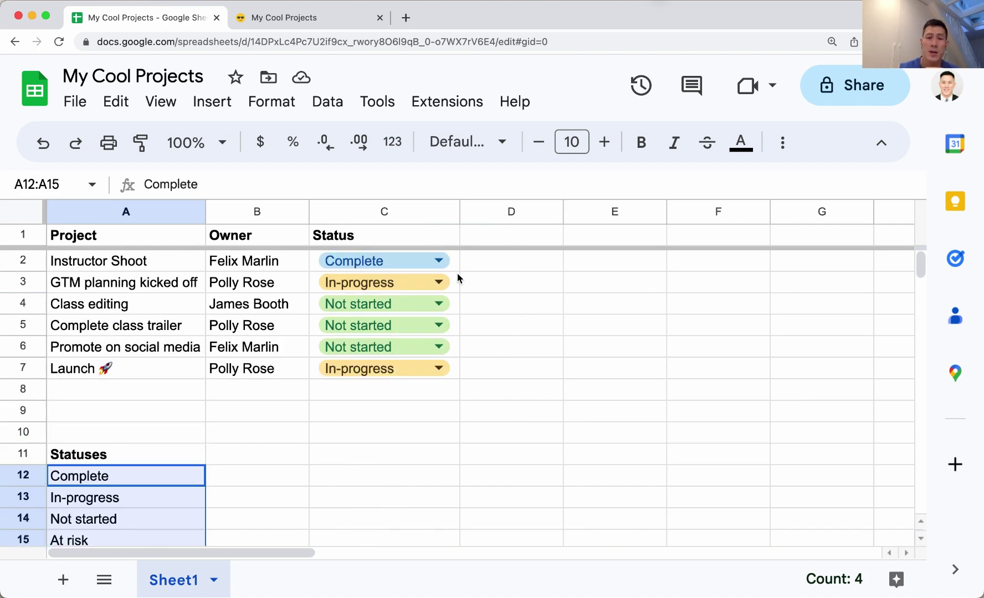
click(452, 263)
drag(452, 334, 456, 376)
- Edit the C2:C7 rule to a Dropdown (from a range) sourced from the Statuses list A12:A15
click(376, 101)
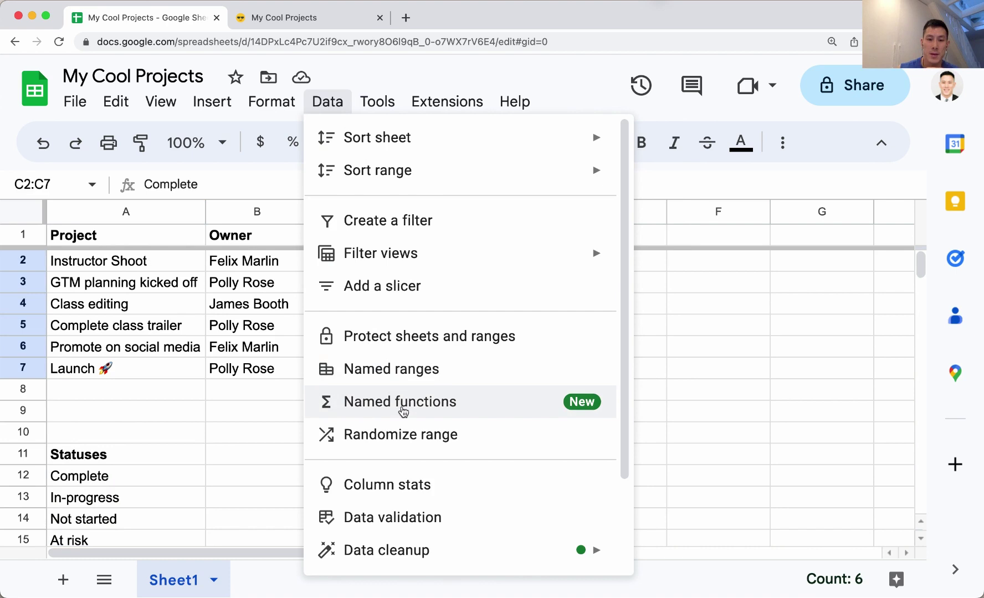
scroll(412, 436, down, 1)
click(453, 492)
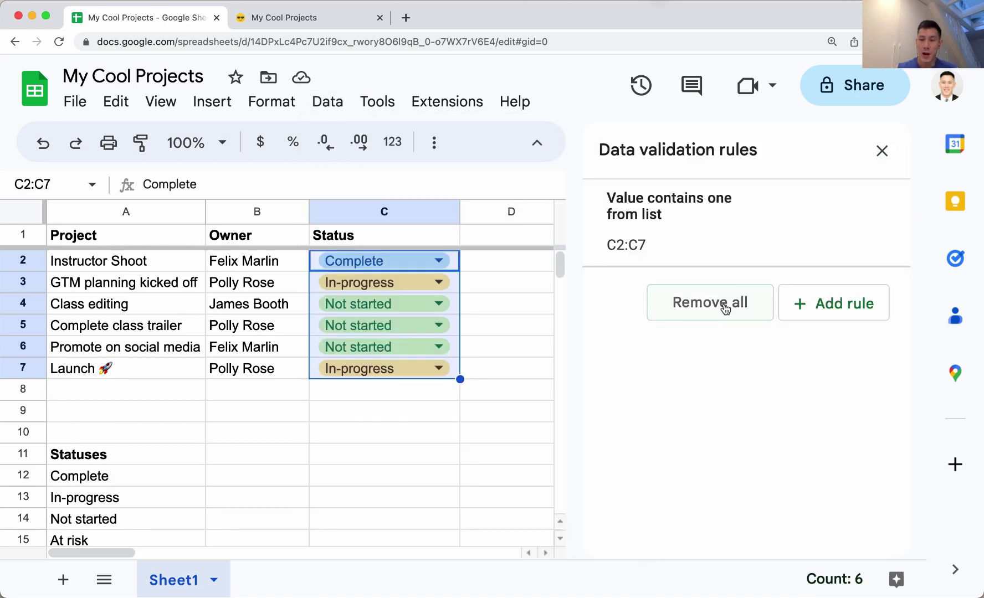
click(738, 214)
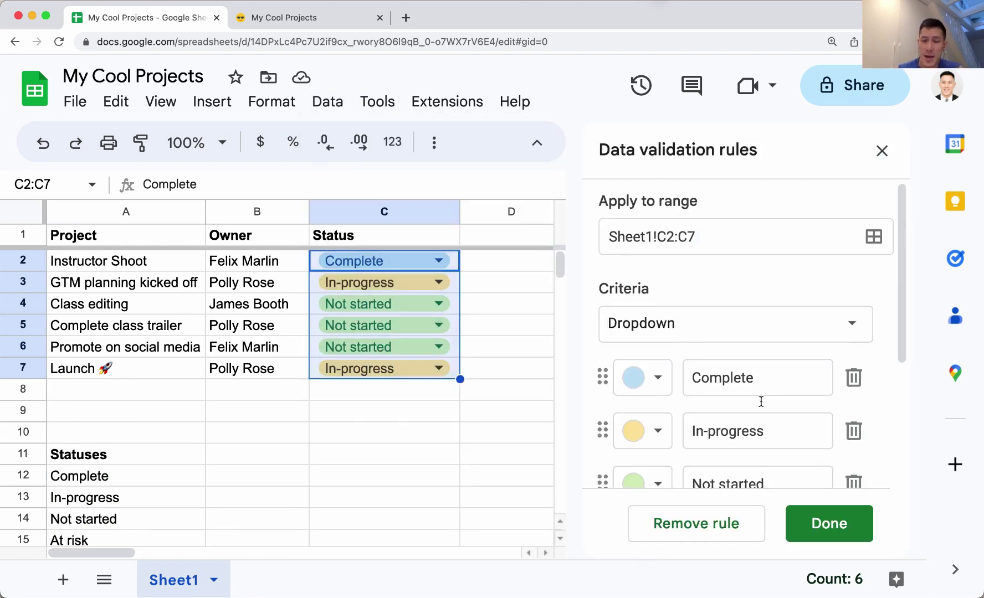
scroll(760, 402, down, 2)
scroll(761, 402, down, 1)
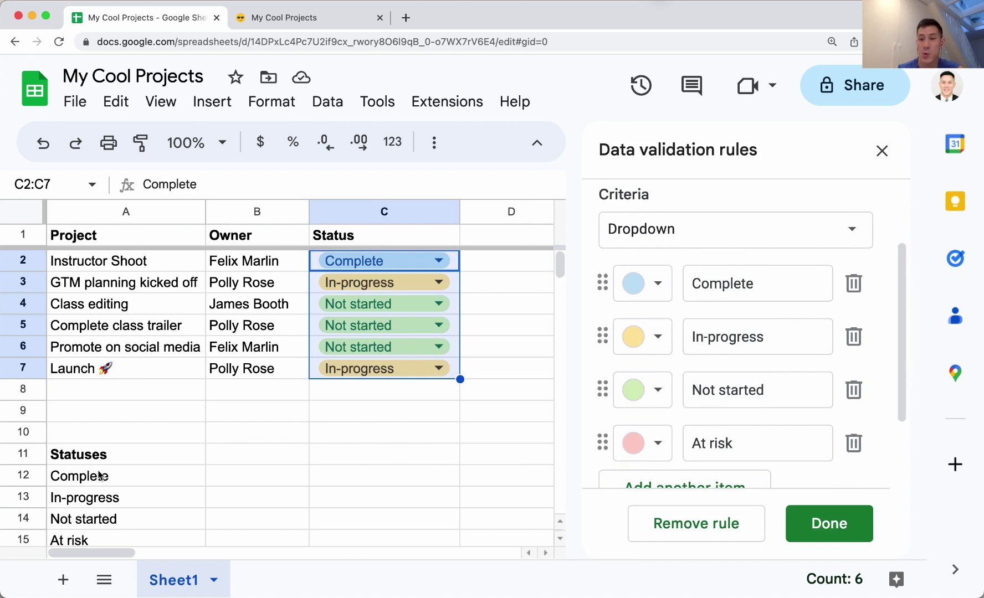
scroll(723, 293, up, 3)
click(721, 329)
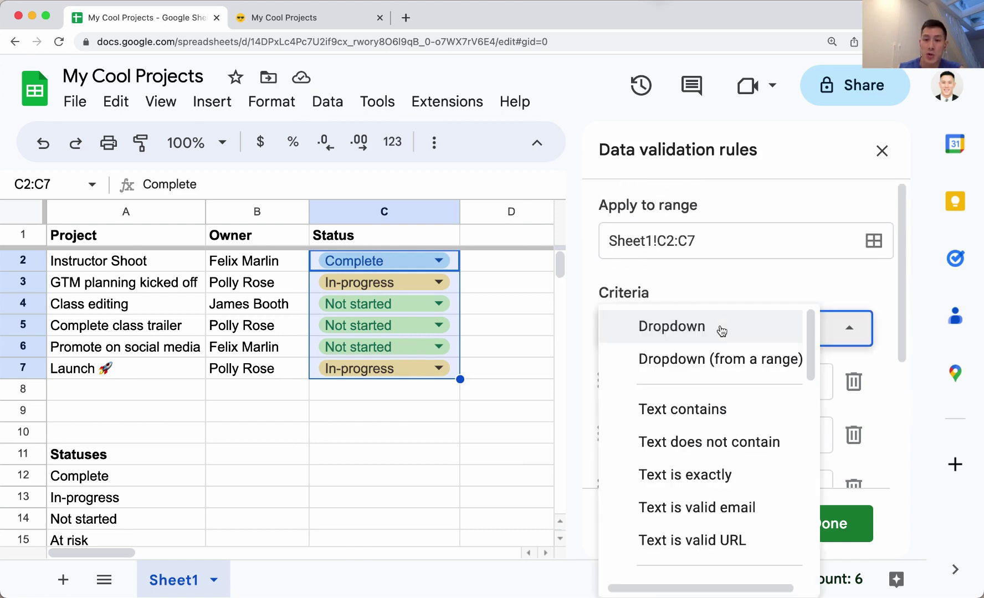
click(707, 358)
click(853, 382)
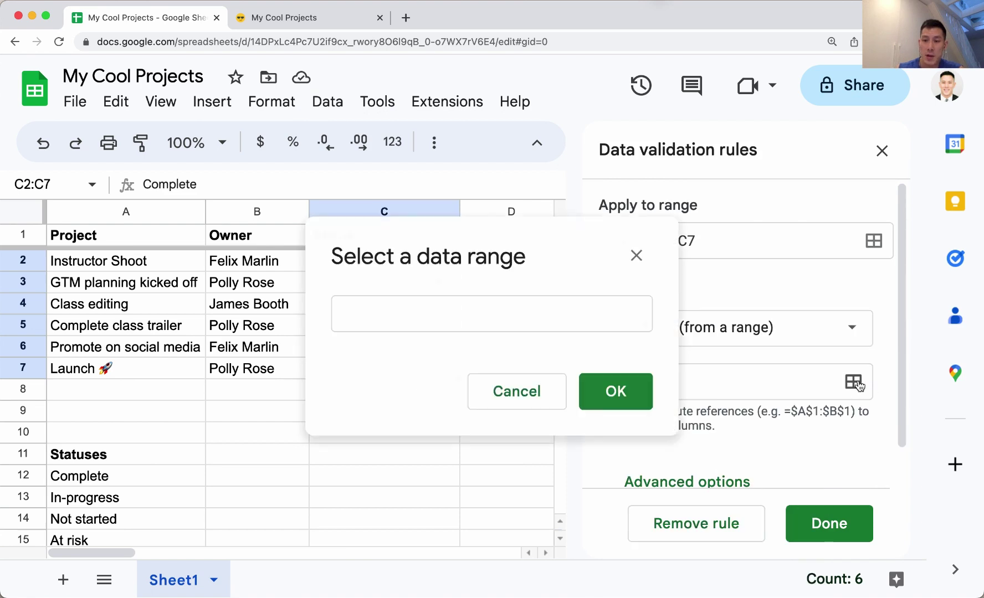
mouse_move(112, 476)
mouse_down()
mouse_move(109, 549)
mouse_move(120, 451)
mouse_up()
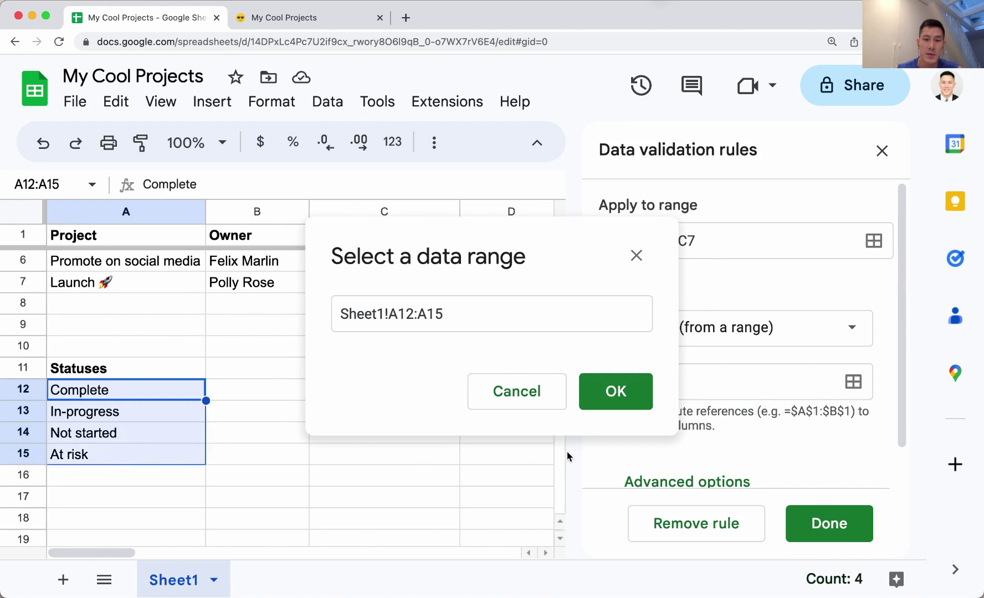
click(612, 396)
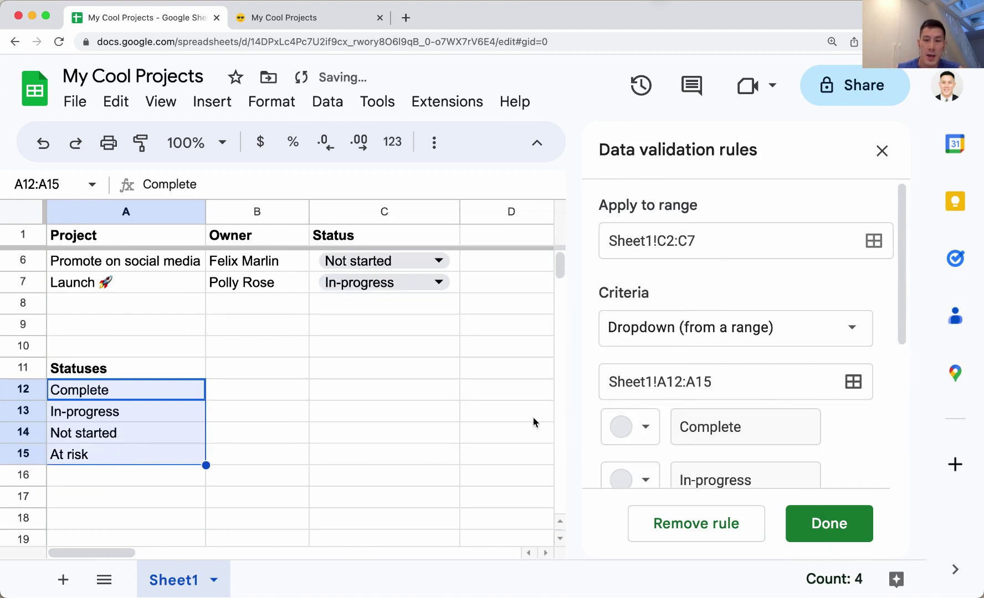
scroll(764, 390, down, 3)
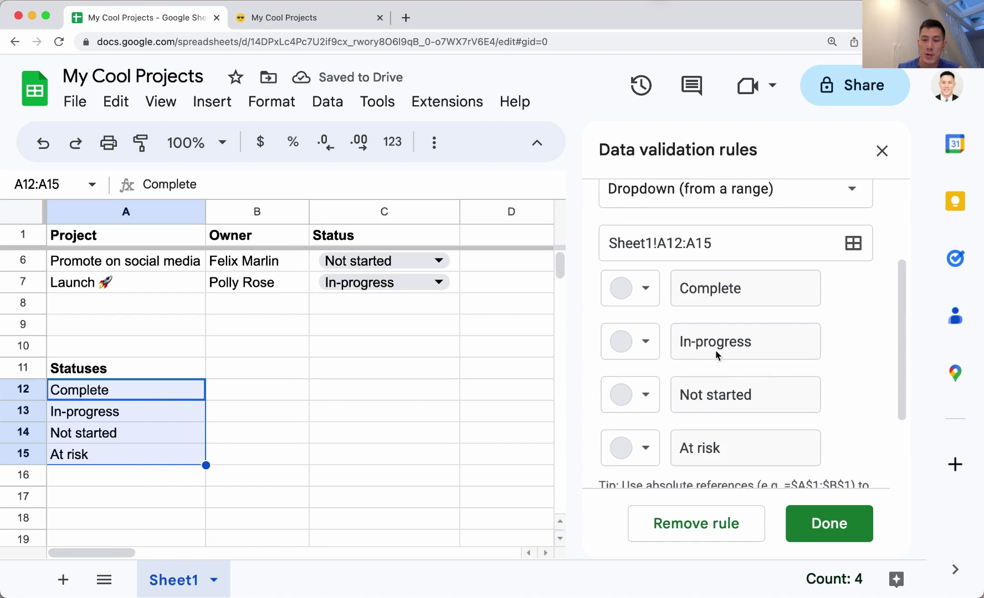
- Recolour the chips Complete light blue, In-progress yellow, Not started light green, At risk pink, and save
click(633, 290)
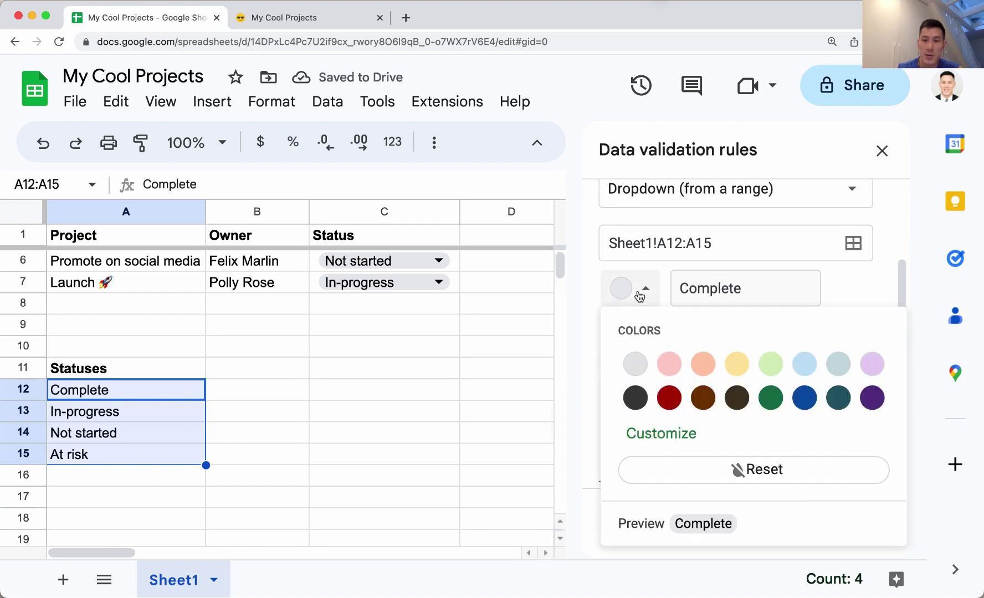
click(804, 363)
click(653, 349)
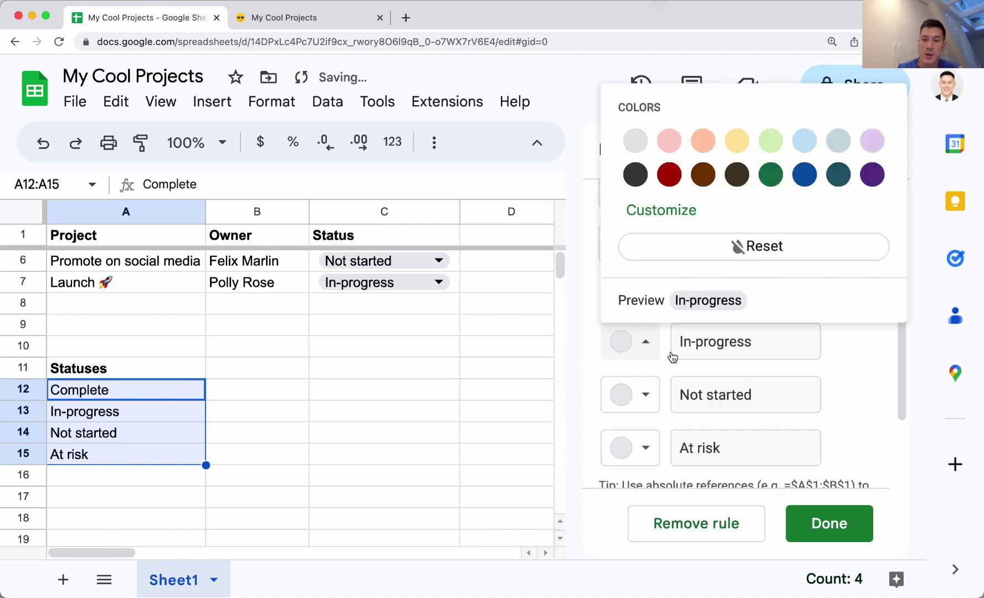
click(738, 140)
click(649, 394)
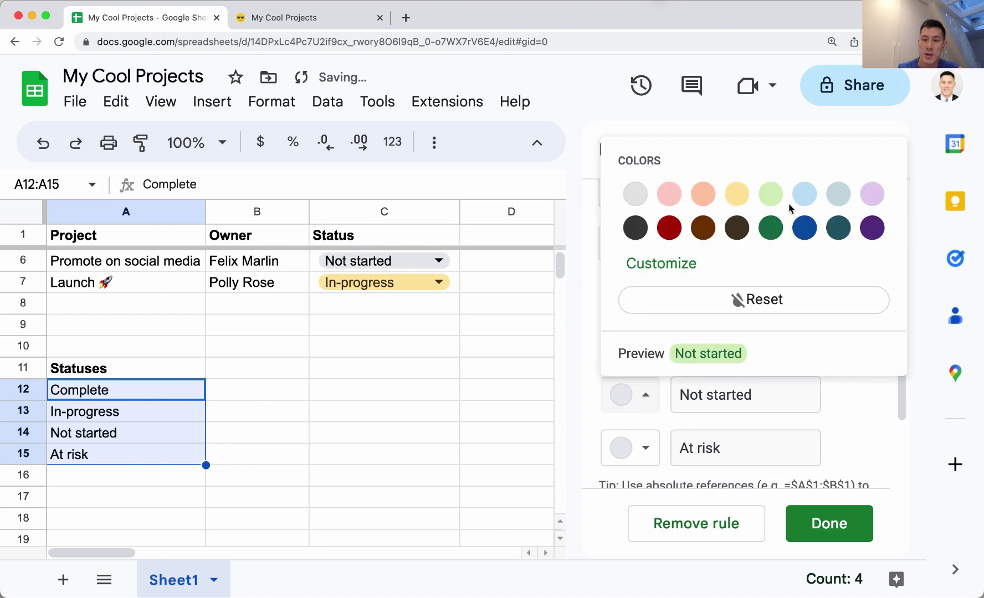
click(770, 192)
click(629, 448)
click(669, 247)
click(824, 524)
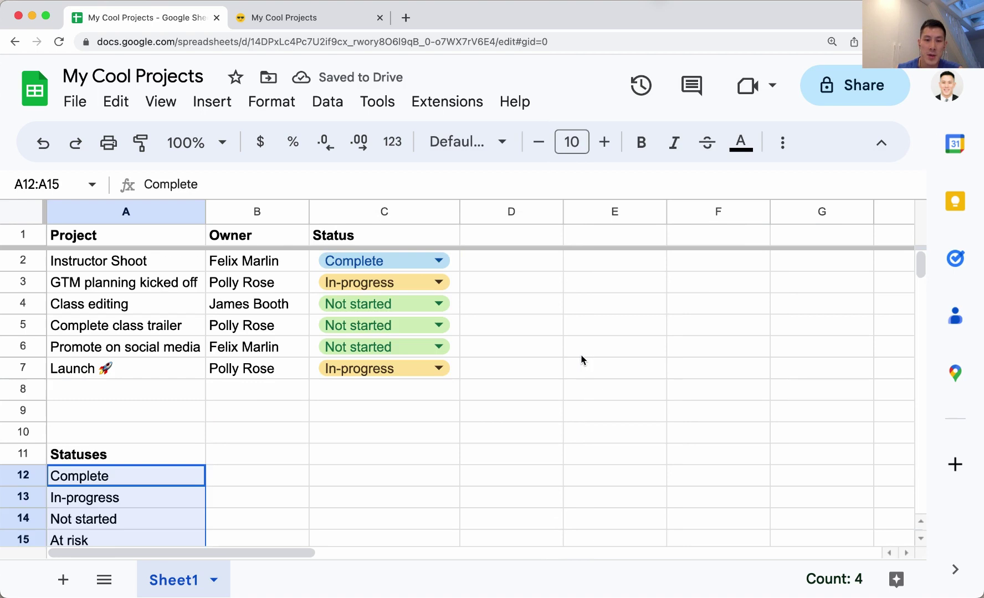
- Set Class editing to In-progress and keep Complete class trailer as Not started
click(445, 306)
click(416, 377)
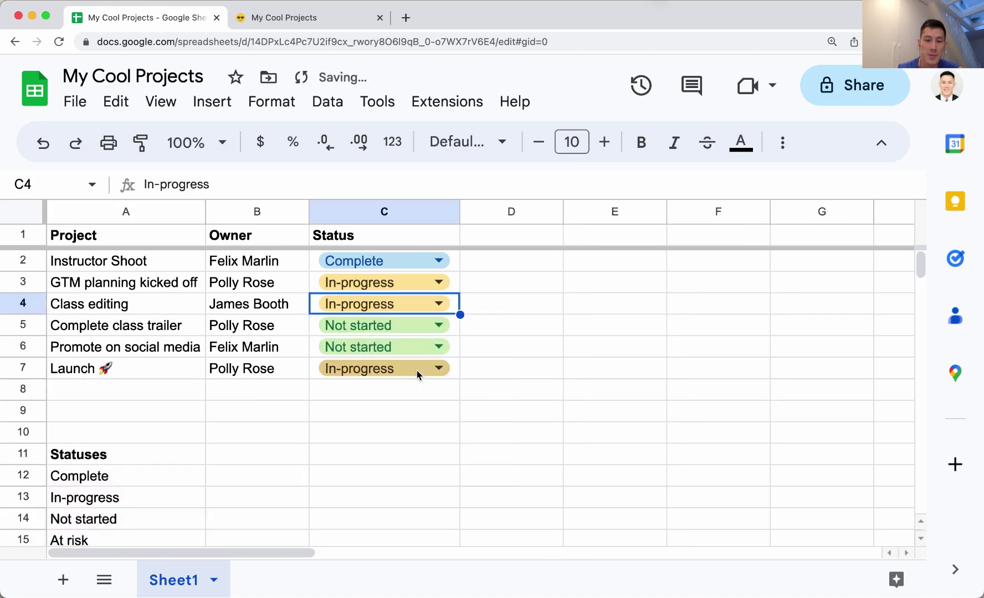
click(438, 325)
click(406, 420)
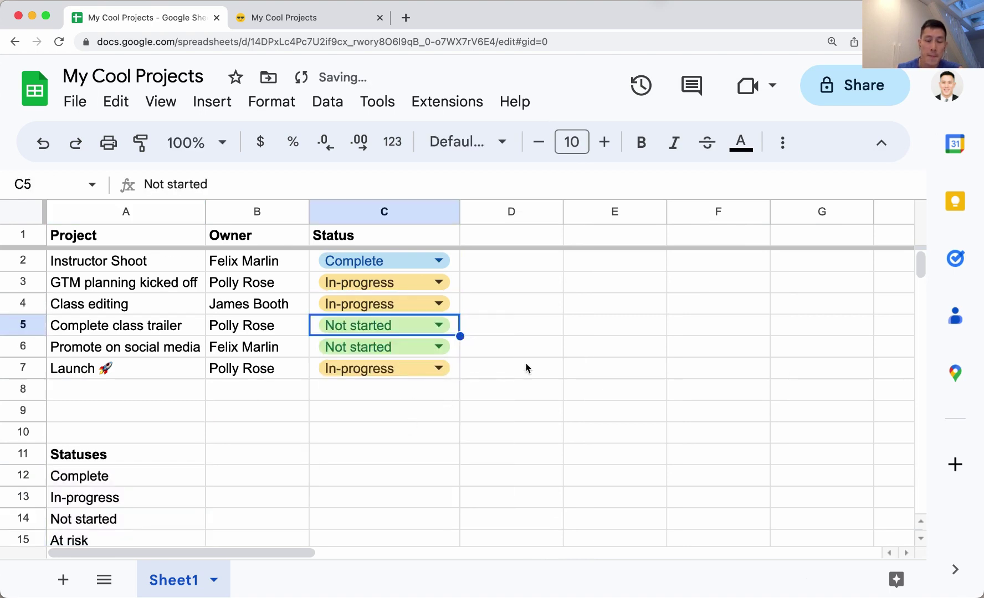
scroll(404, 419, down, 5)
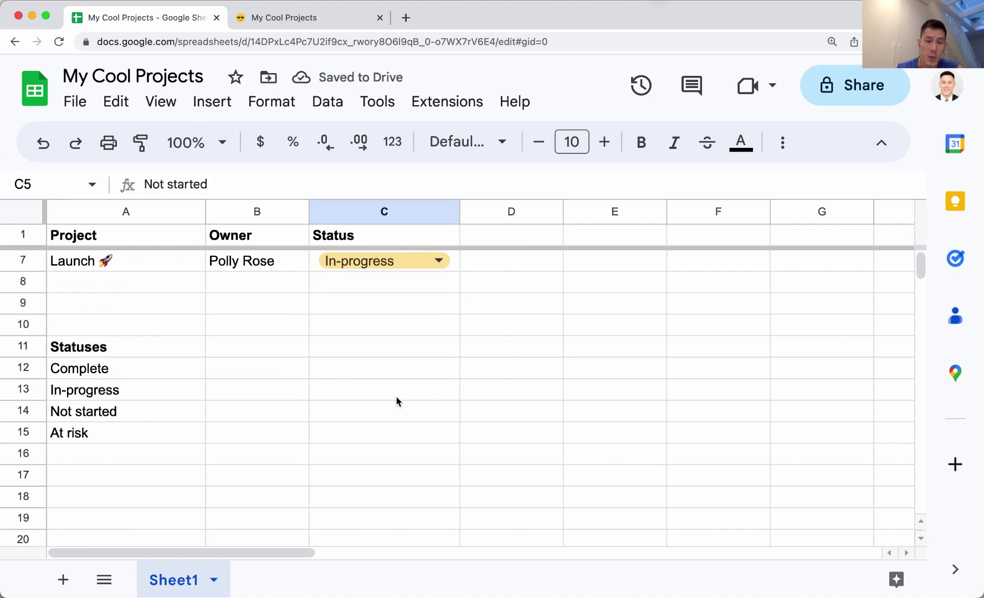
scroll(396, 399, up, 5)
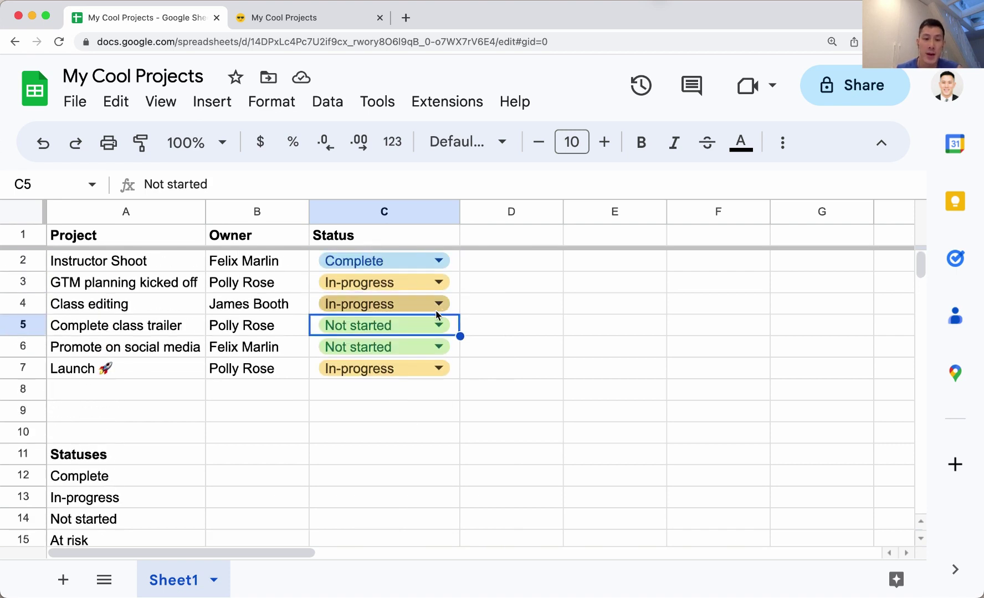
click(327, 105)
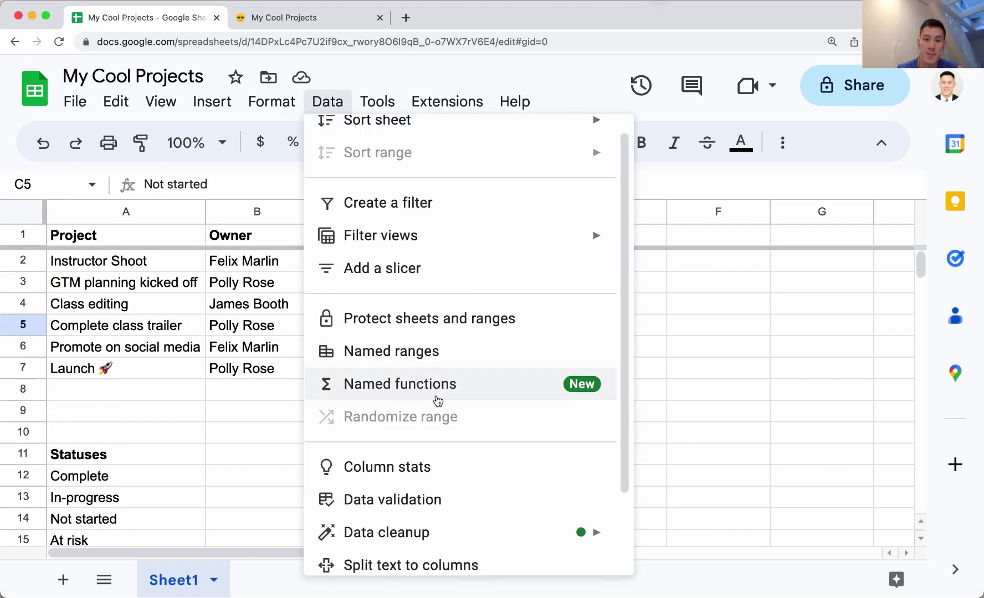
click(435, 499)
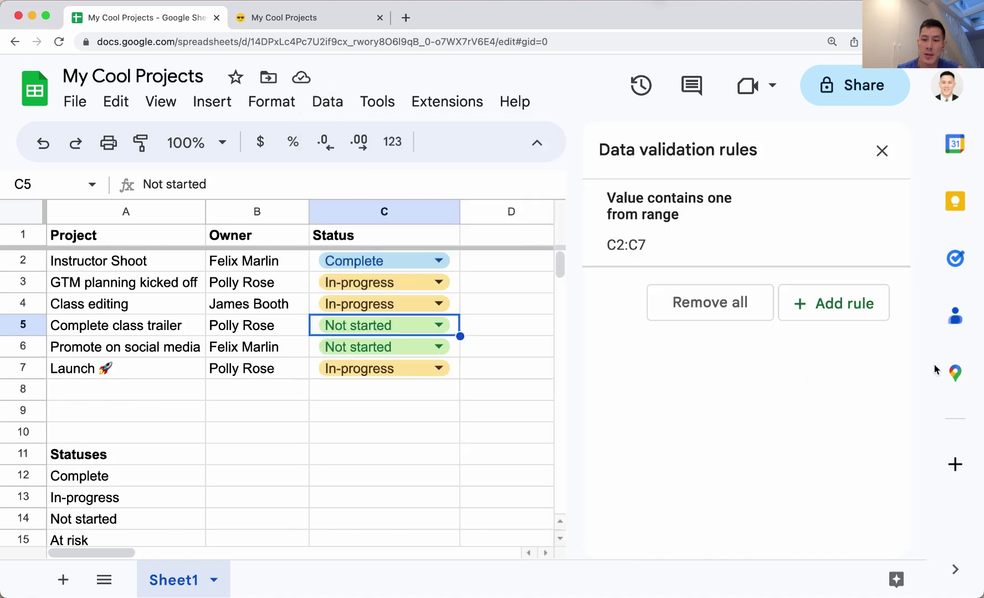
click(754, 244)
scroll(769, 369, down, 2)
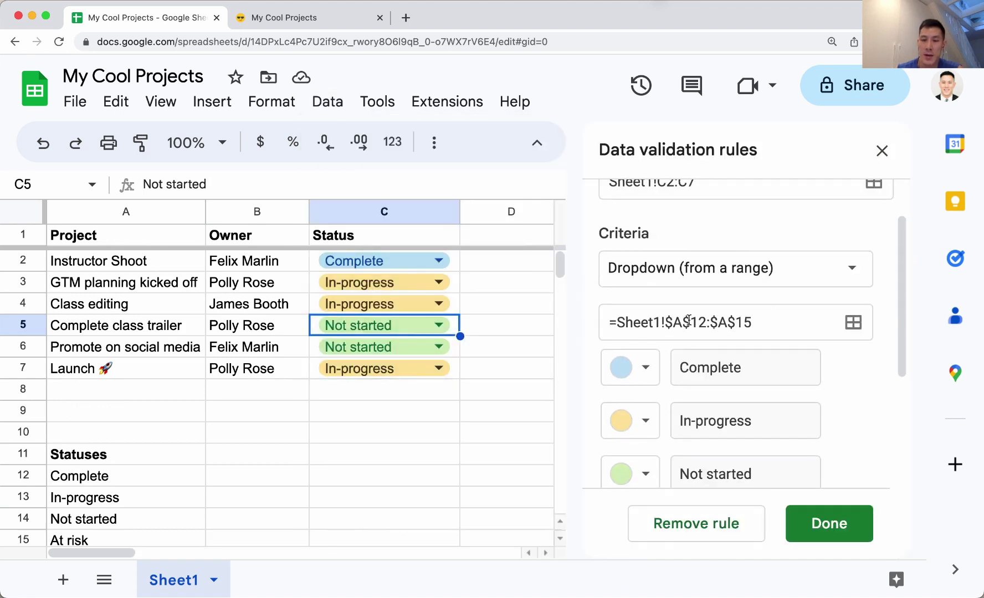
drag(772, 323, 638, 322)
scroll(133, 450, down, 3)
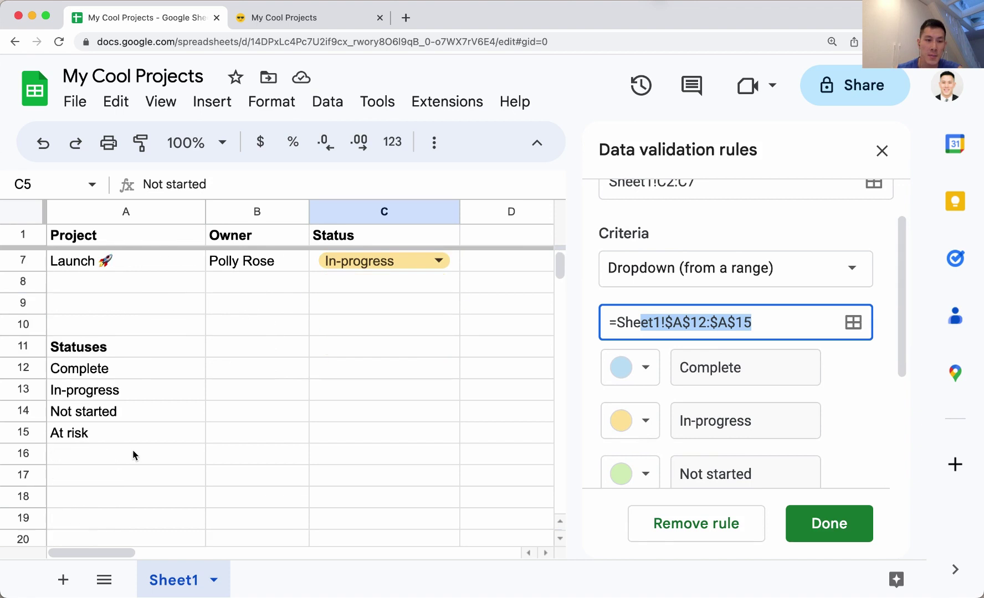
click(883, 176)
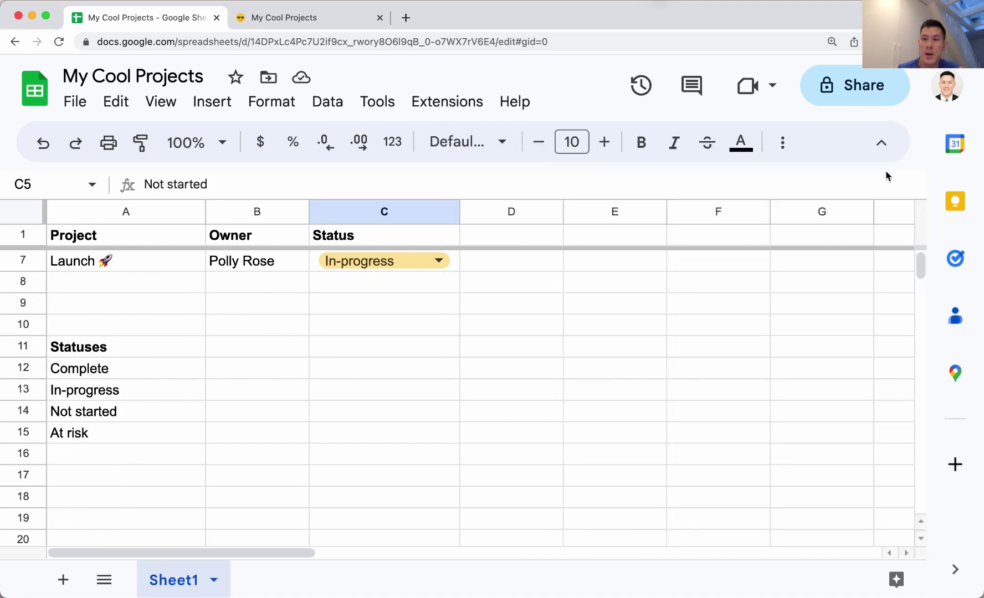
- Convert Coda's Status select-list options into a linked table named Statuses
click(331, 24)
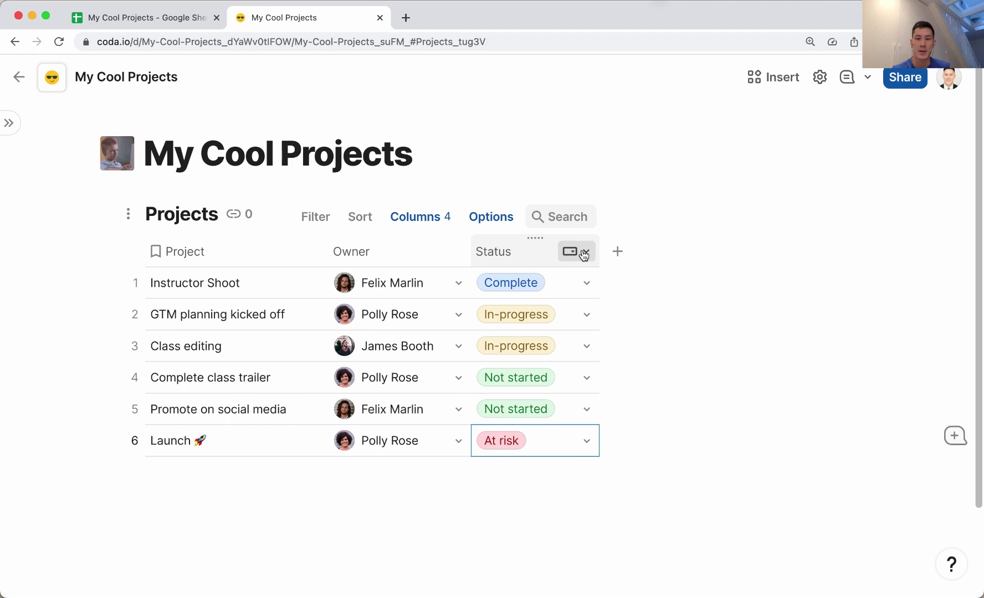
click(583, 254)
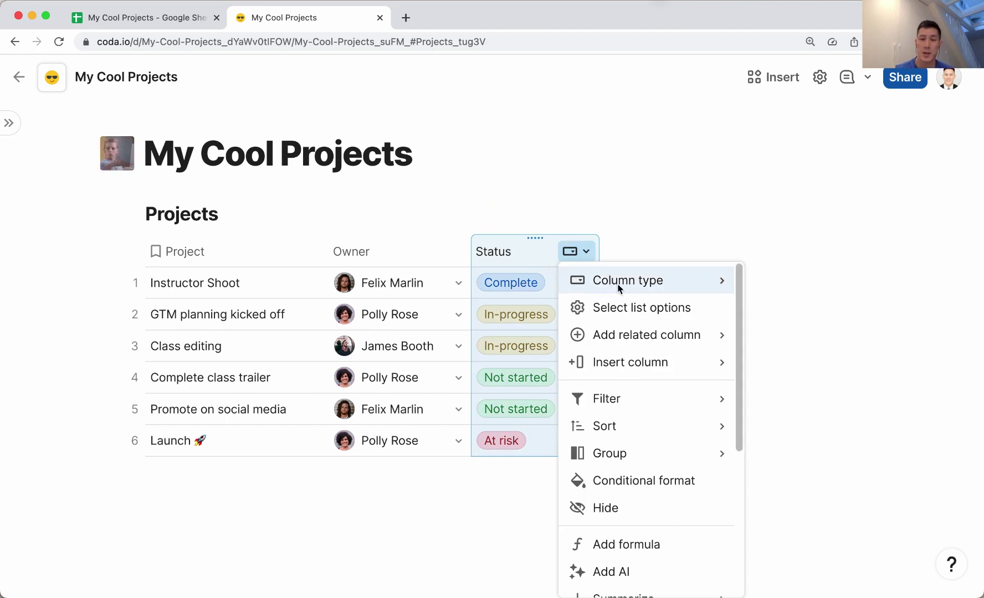
click(621, 309)
scroll(785, 463, down, 1)
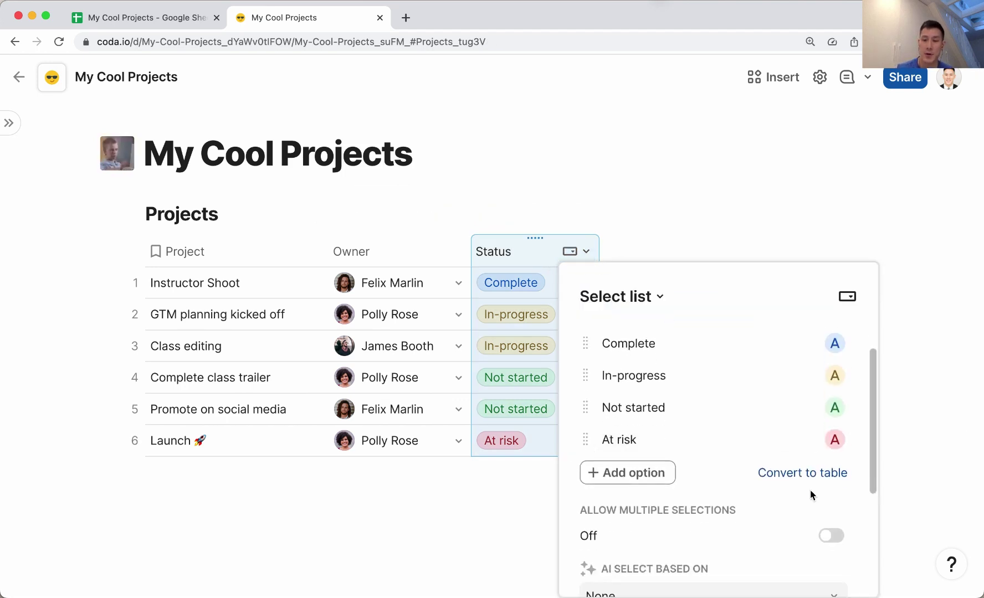
click(765, 473)
click(505, 326)
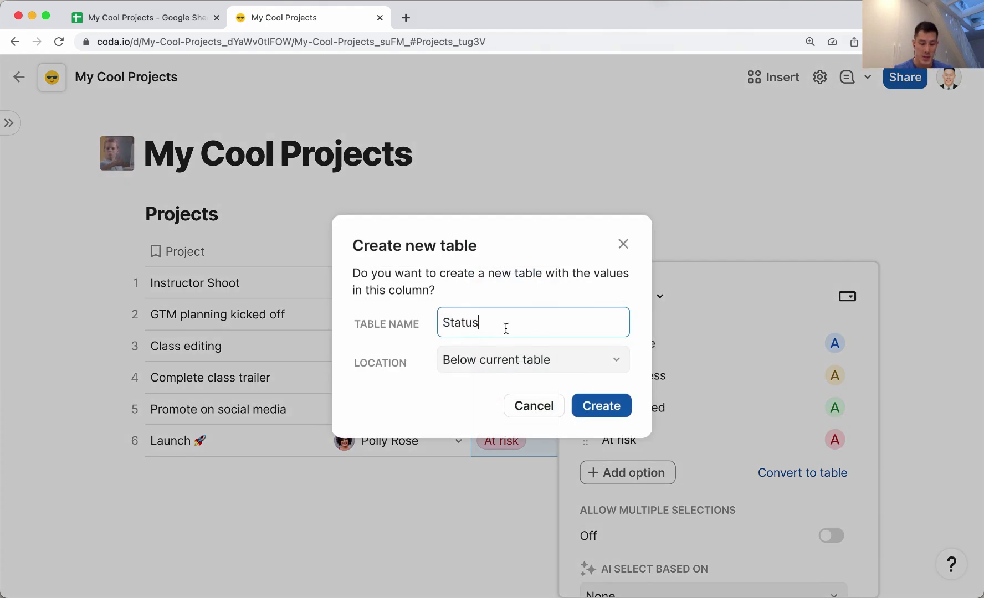
text(es)
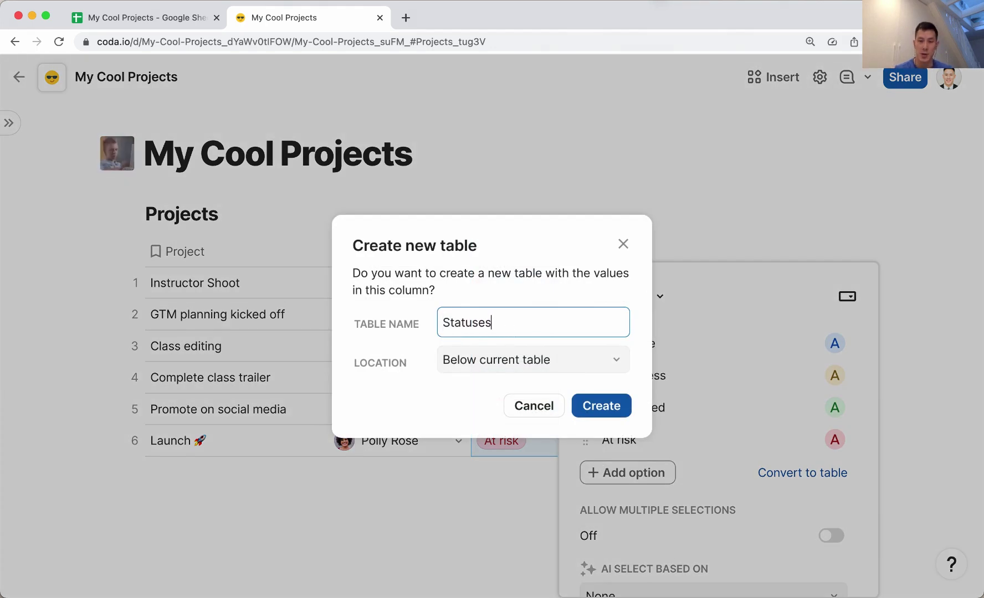
click(575, 404)
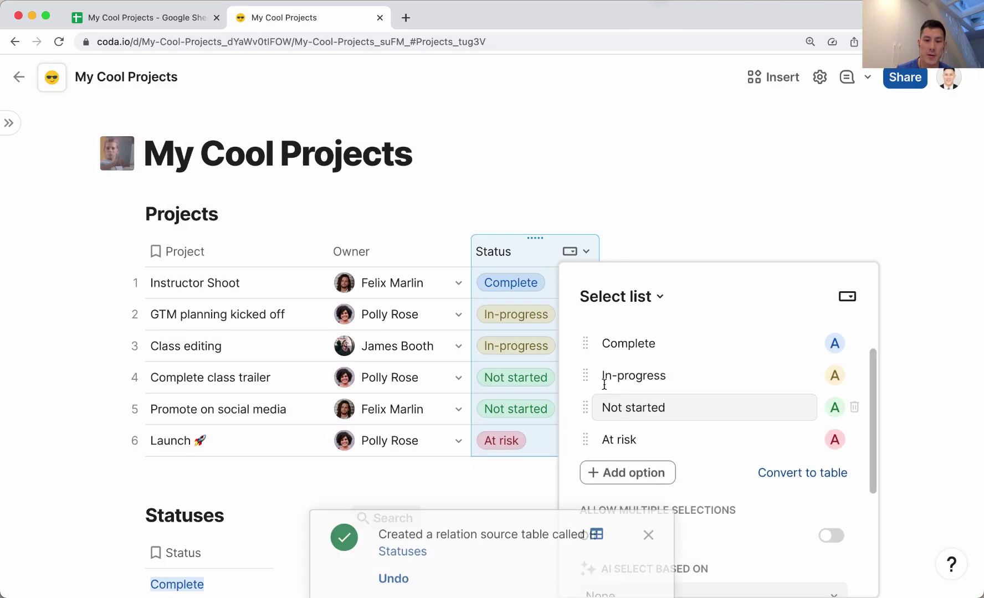
click(648, 511)
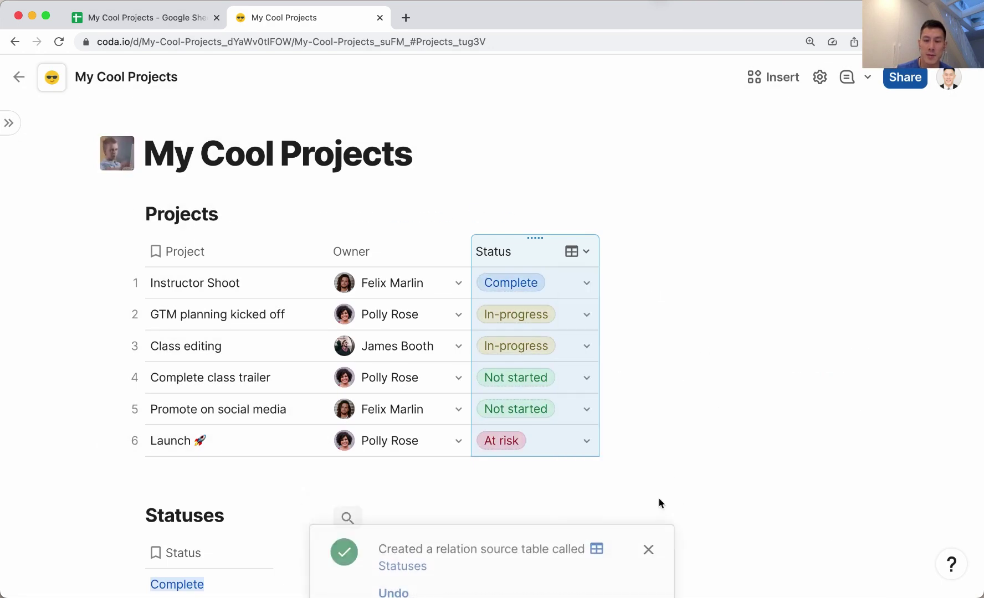
scroll(701, 347, down, 2)
scroll(701, 351, down, 2)
scroll(701, 353, down, 1)
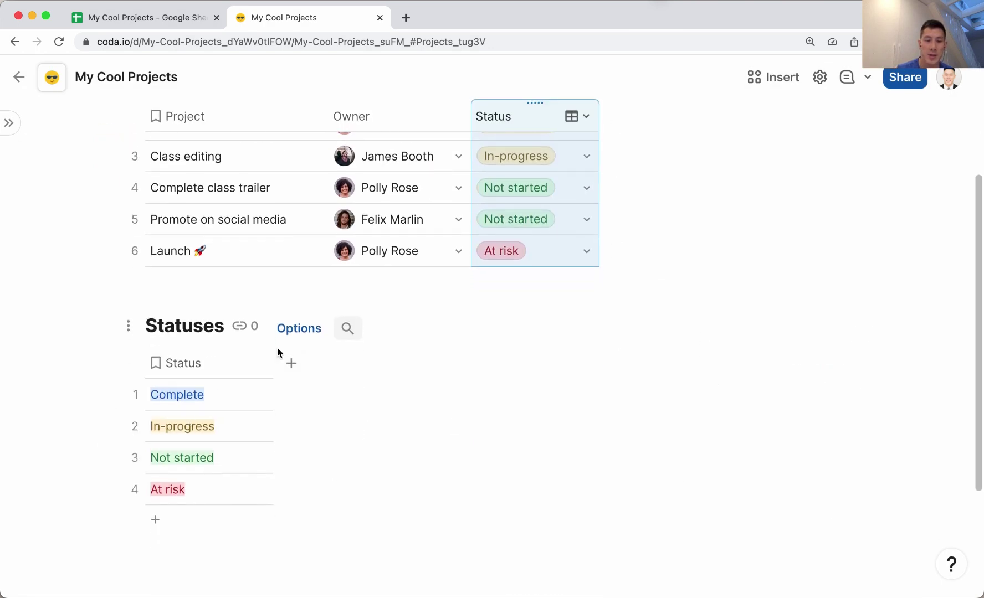
- Add a new Super Done row below At risk in the Statuses table and give it its own text colour
click(280, 361)
scroll(458, 358, up, 2)
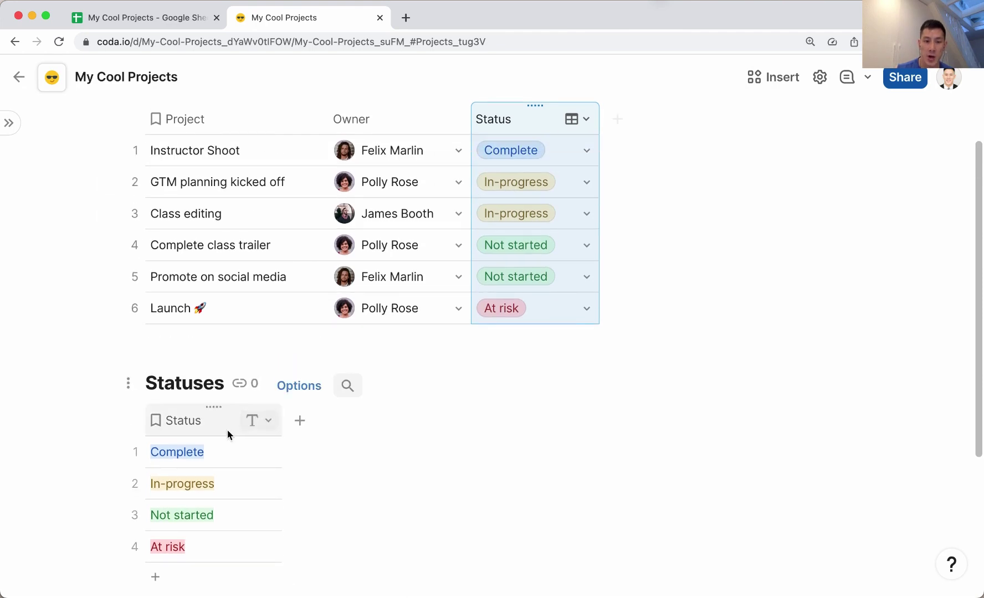
click(243, 442)
scroll(254, 457, up, 2)
scroll(272, 562, down, 2)
click(270, 533)
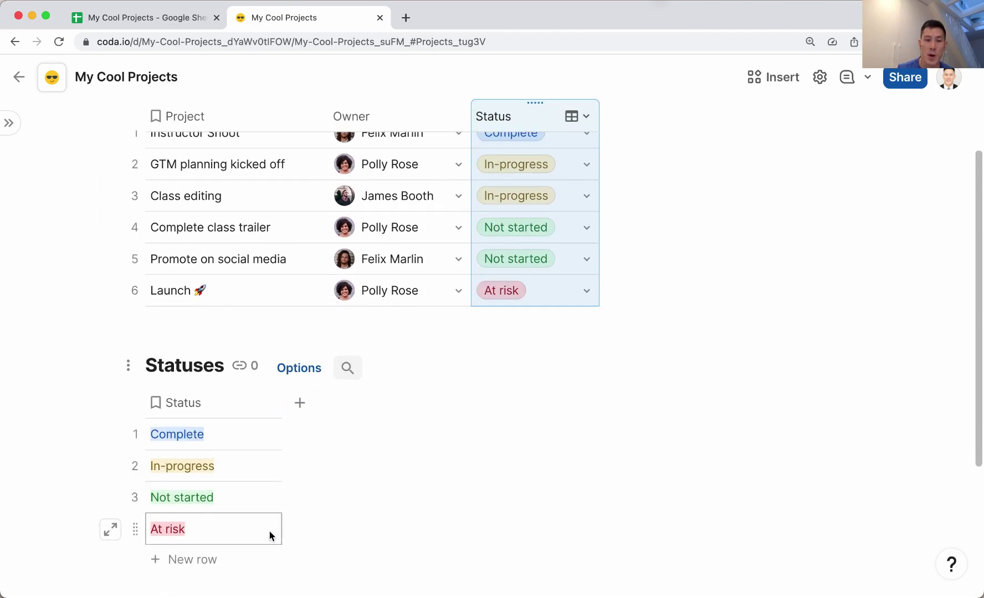
scroll(270, 533, down, 1)
key(Return)
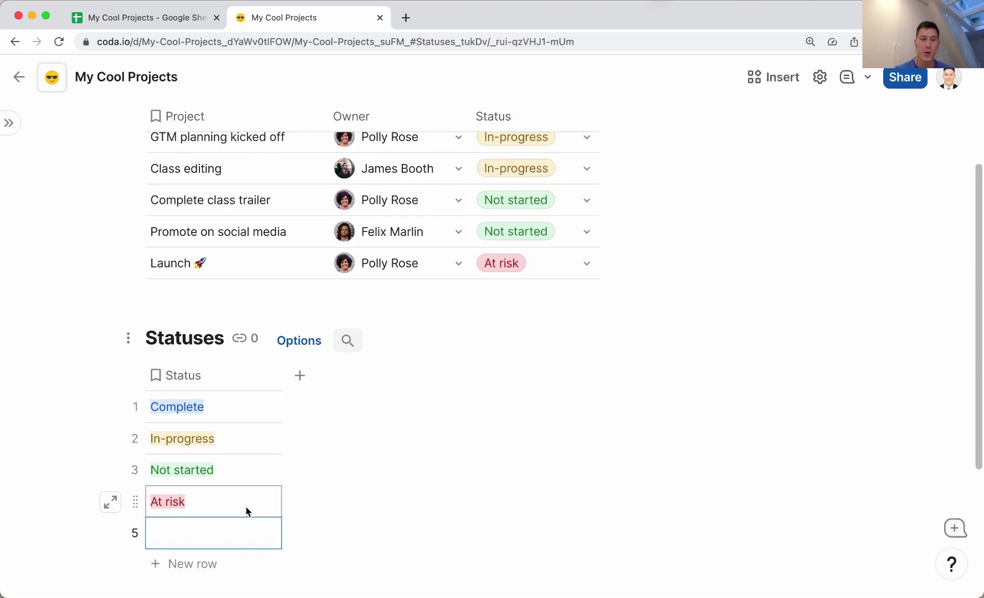
click(234, 531)
text(Super Done)
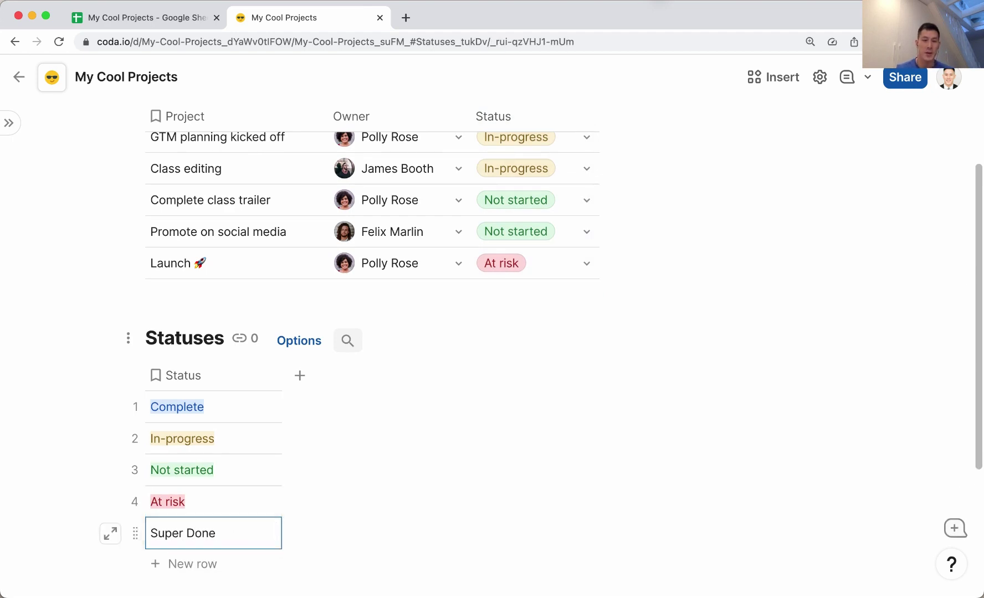
scroll(220, 558, up, 1)
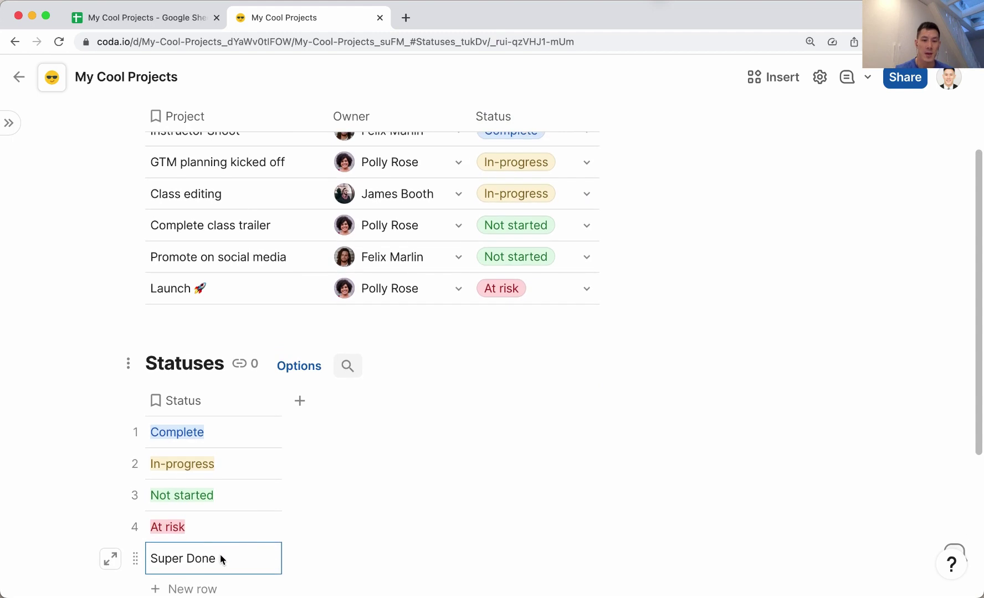
triple_click(215, 554)
click(225, 527)
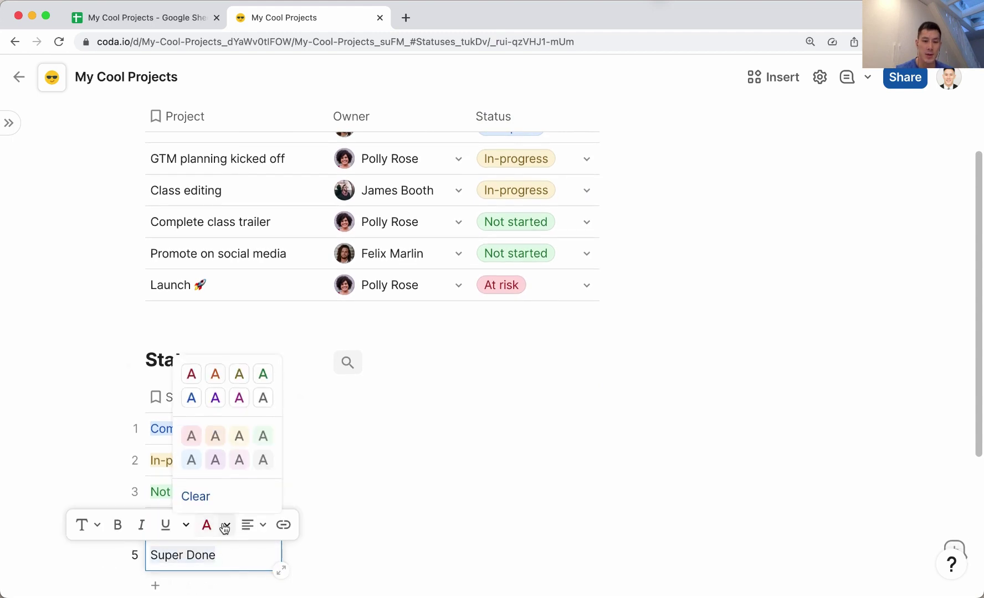
click(236, 483)
- Set the Launch and Complete class trailer projects to the Super Done status
click(540, 281)
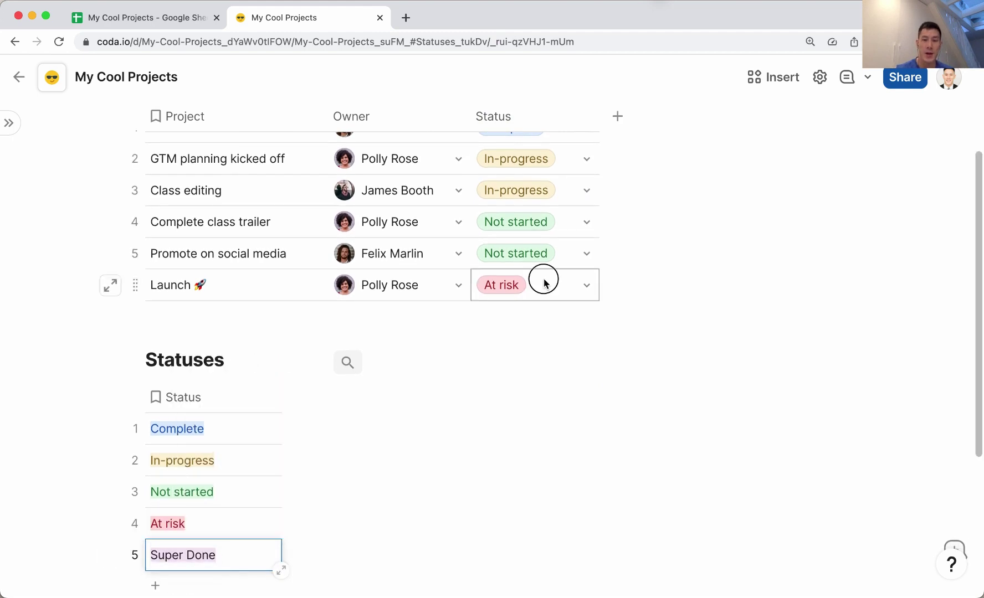
click(569, 283)
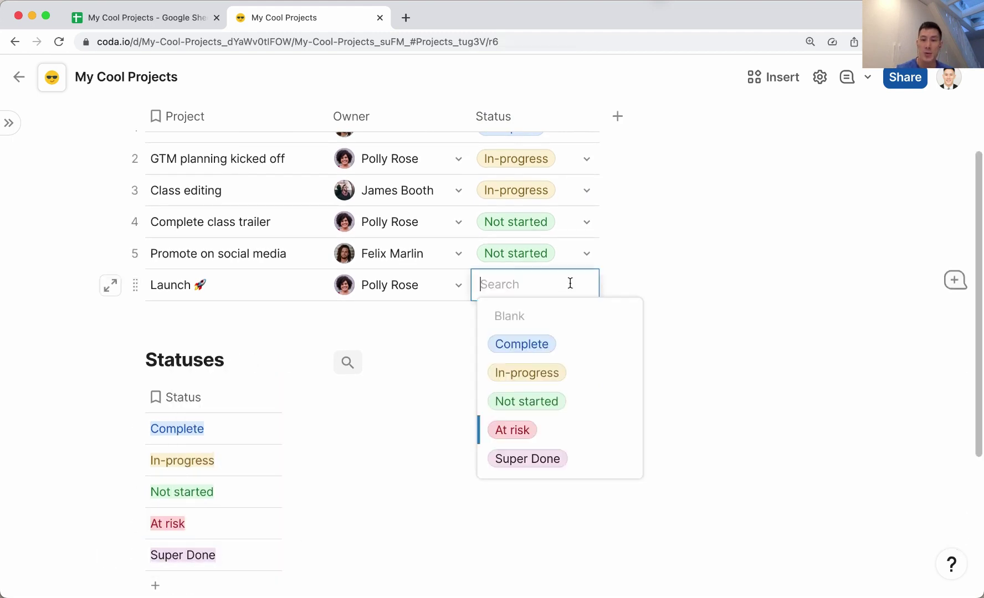
click(542, 459)
click(582, 230)
click(529, 395)
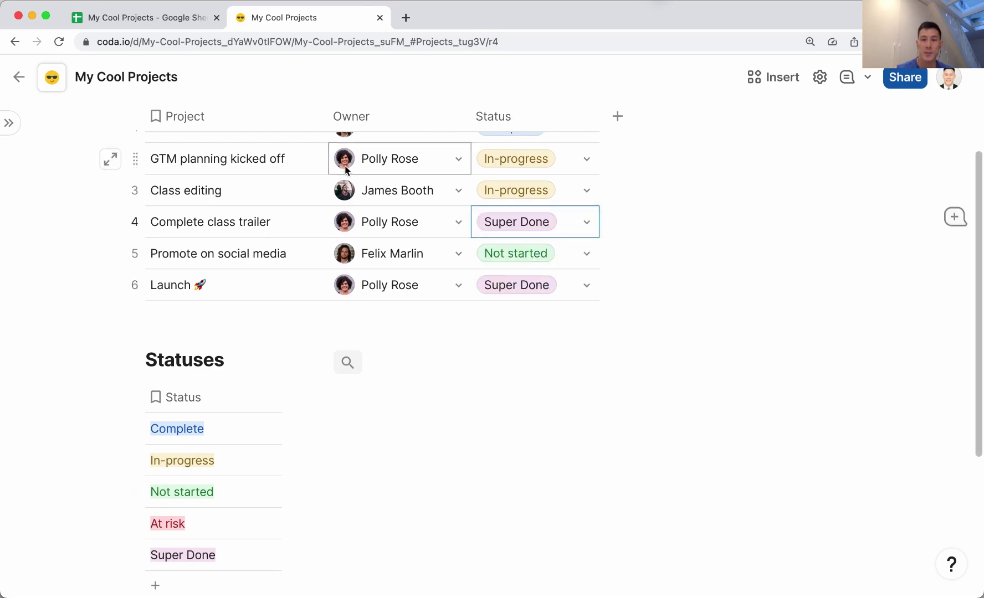
- Back in Google Sheets, enter Super Done in A16 at the bottom of the Statuses list
key(ctrl+shift+Tab)
click(134, 462)
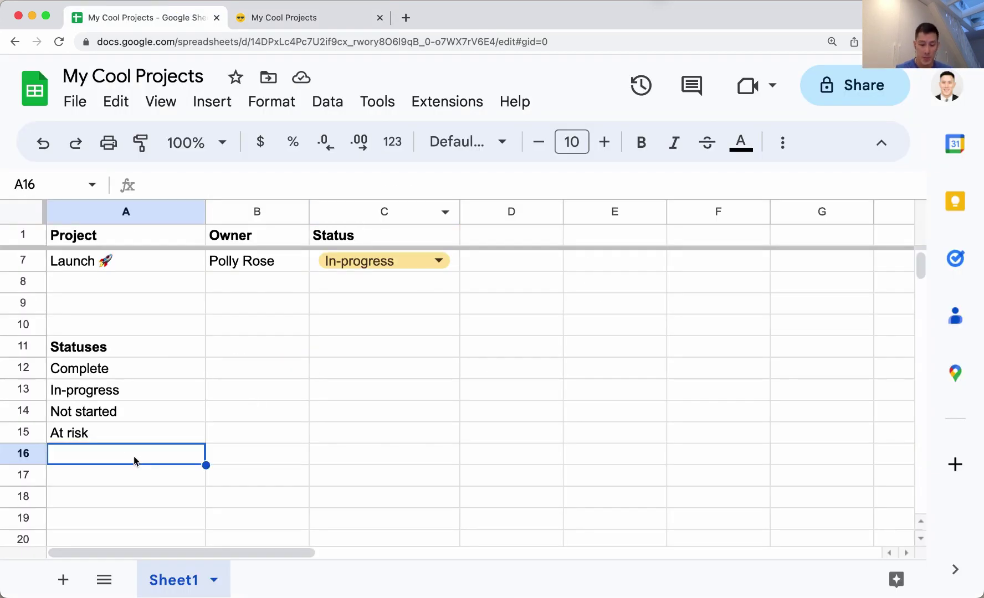
text(Si)
text(uper Done)
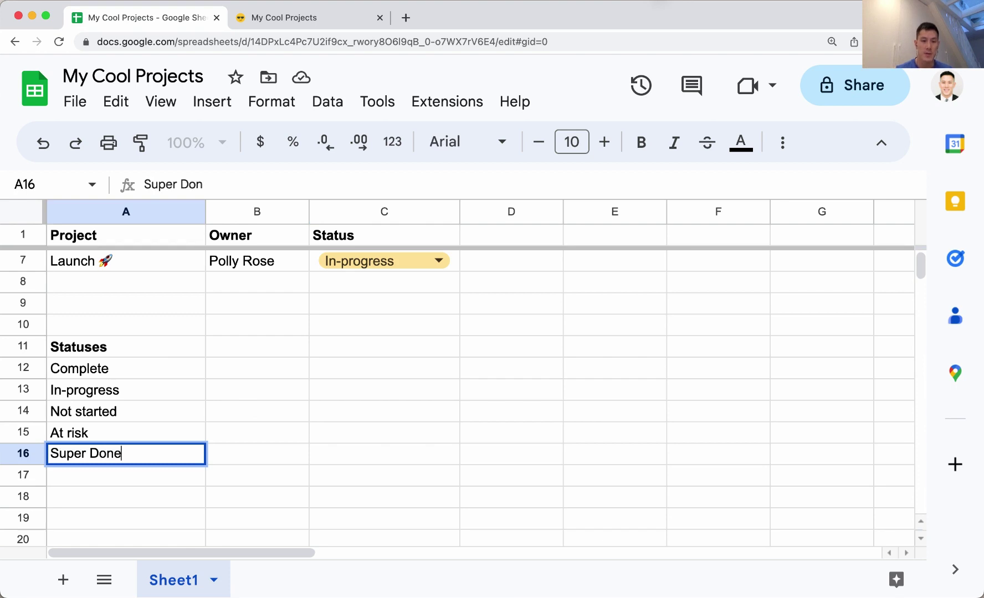
key(Return)
scroll(351, 389, up, 3)
scroll(352, 389, right, 5)
scroll(338, 391, left, 5)
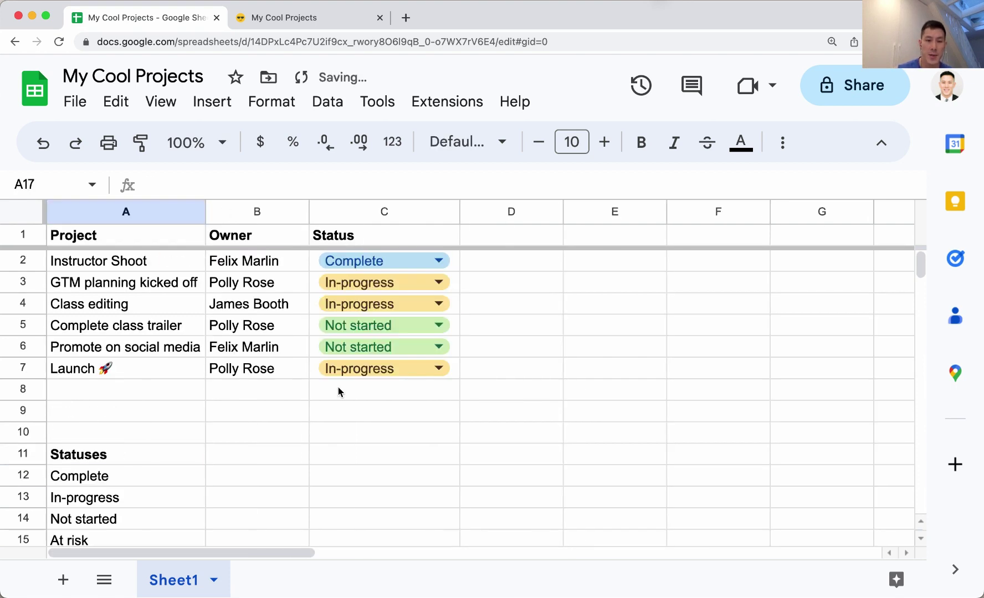
- Check the Class editing Status dropdown, which lacks Super Done, then select C2:C7
click(441, 303)
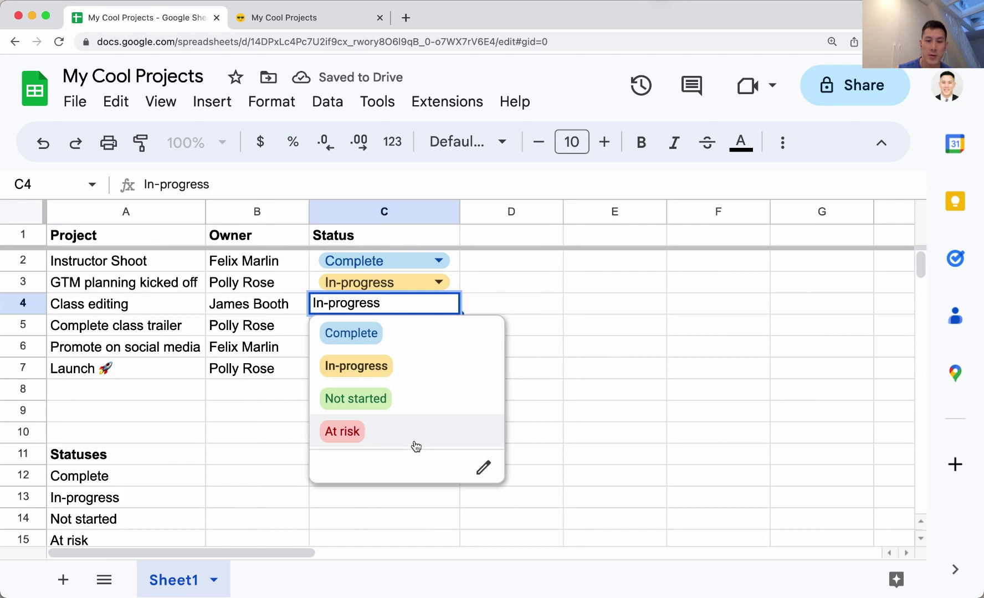
click(615, 339)
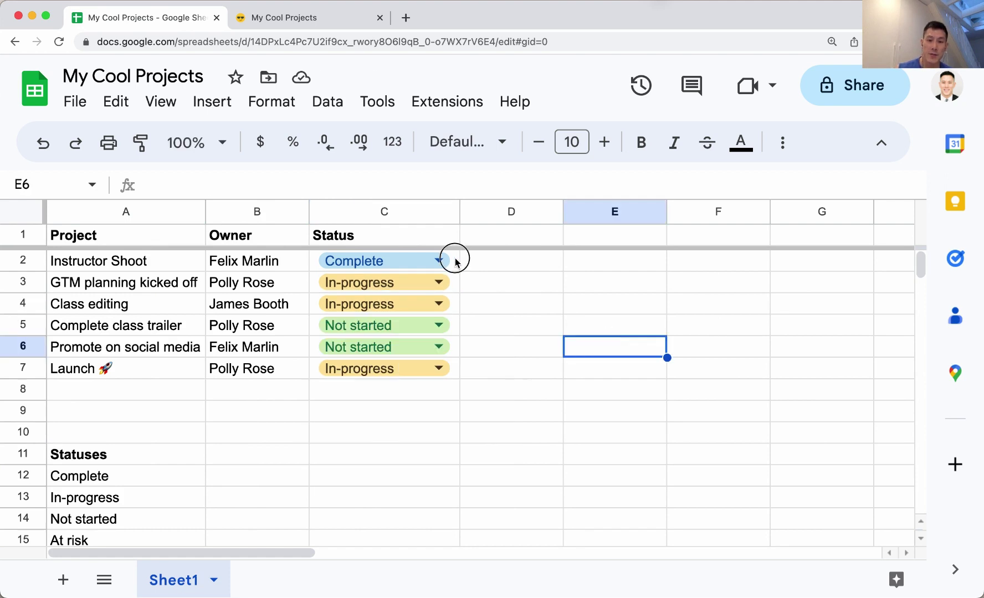
drag(454, 260, 453, 373)
- Change the Status data validation rule's source range to A12:A16 and save it
click(327, 101)
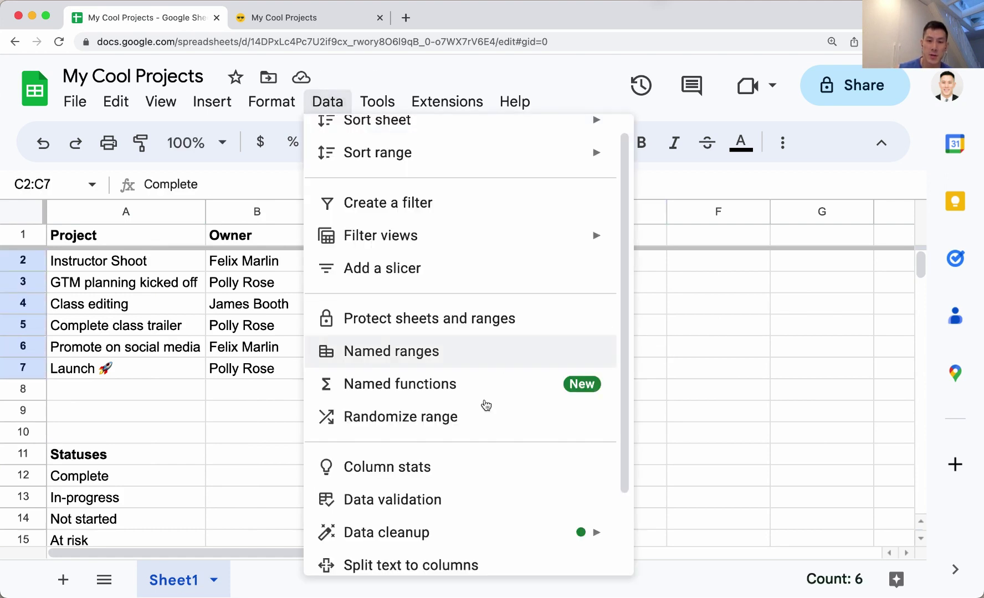
click(452, 501)
click(724, 233)
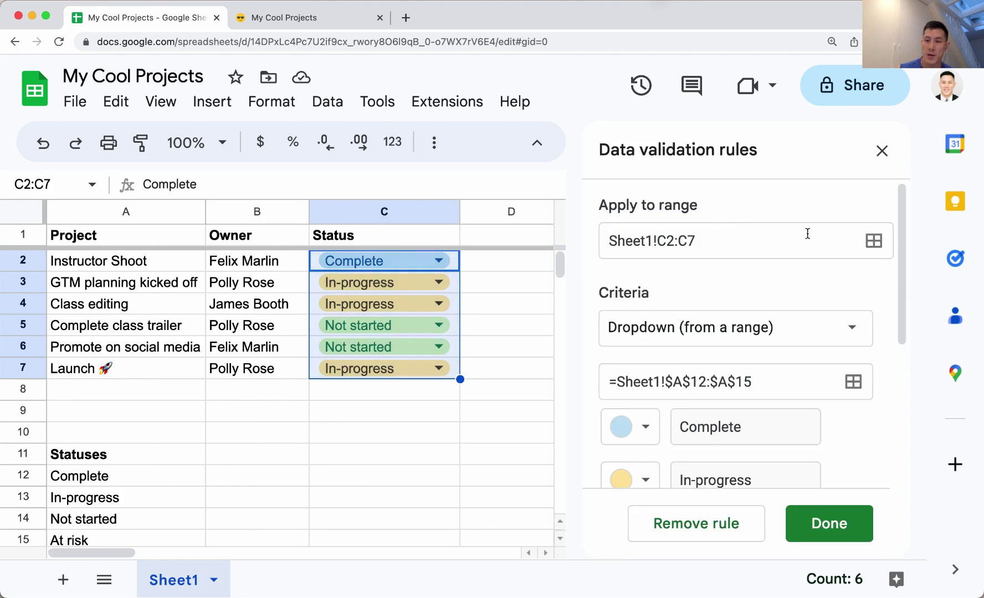
click(849, 385)
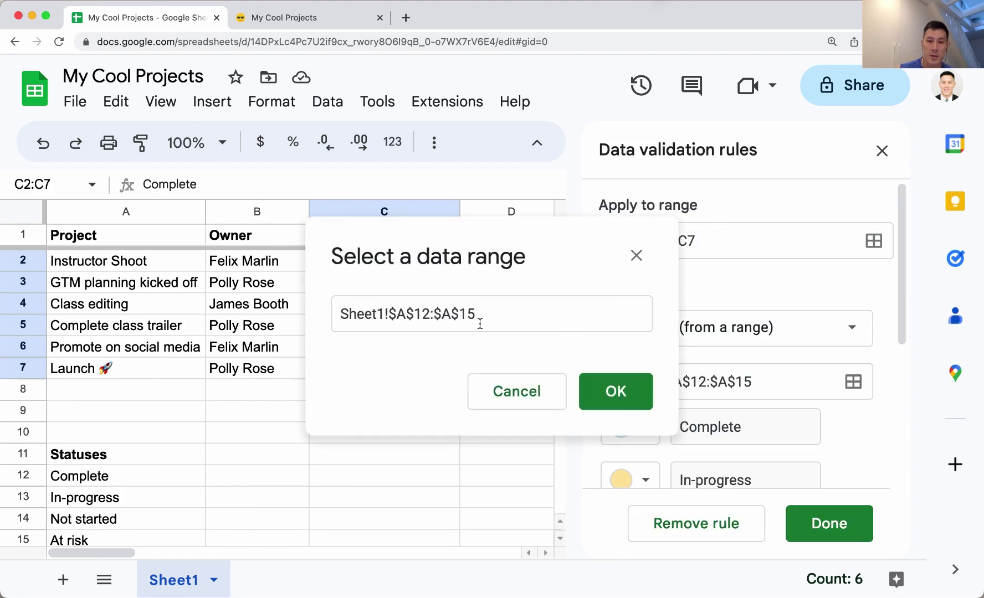
drag(468, 315, 23, 286)
key(BackSpace)
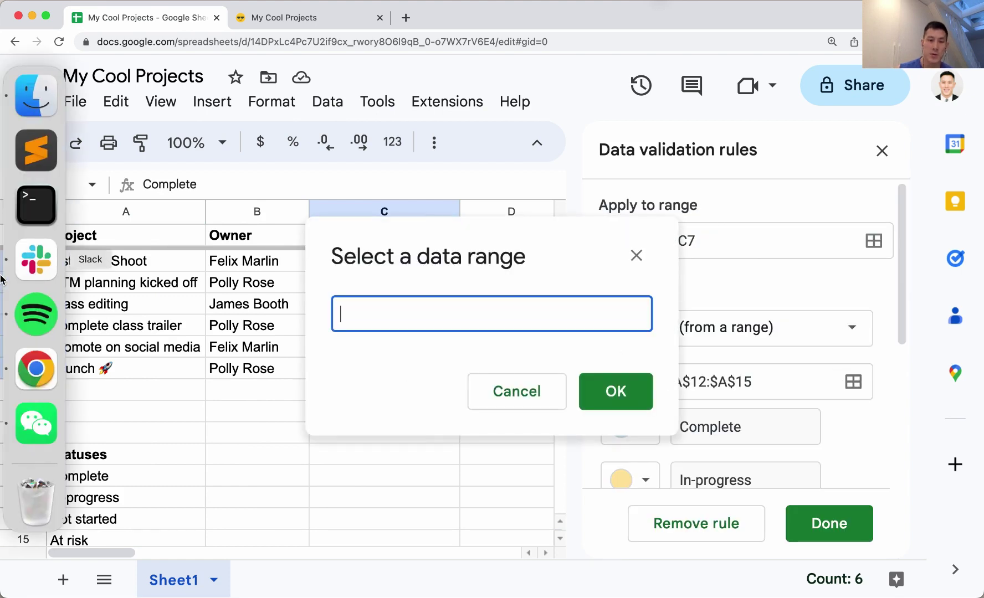
scroll(222, 343, down, 3)
drag(151, 366, 159, 457)
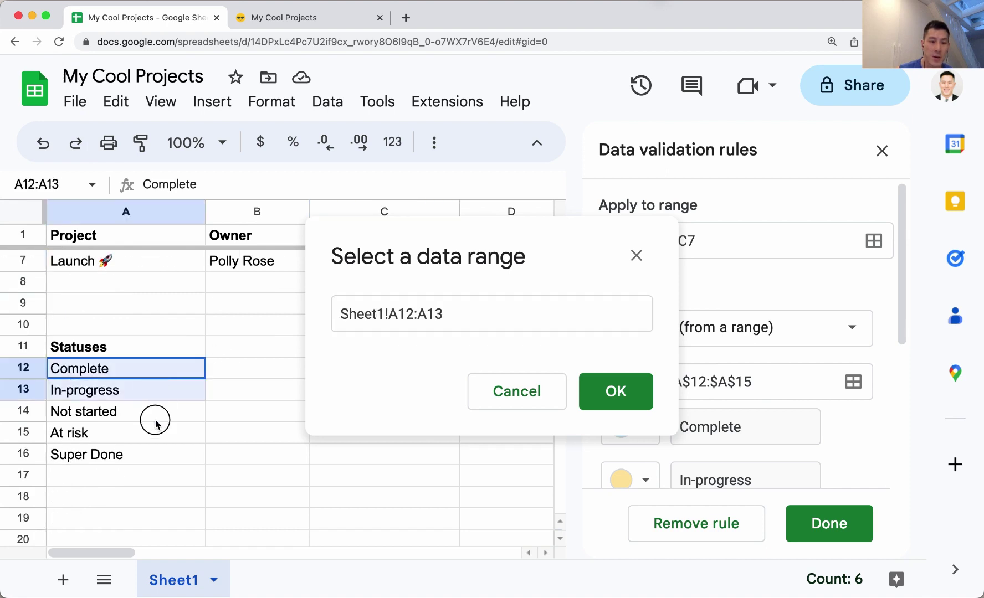
click(615, 401)
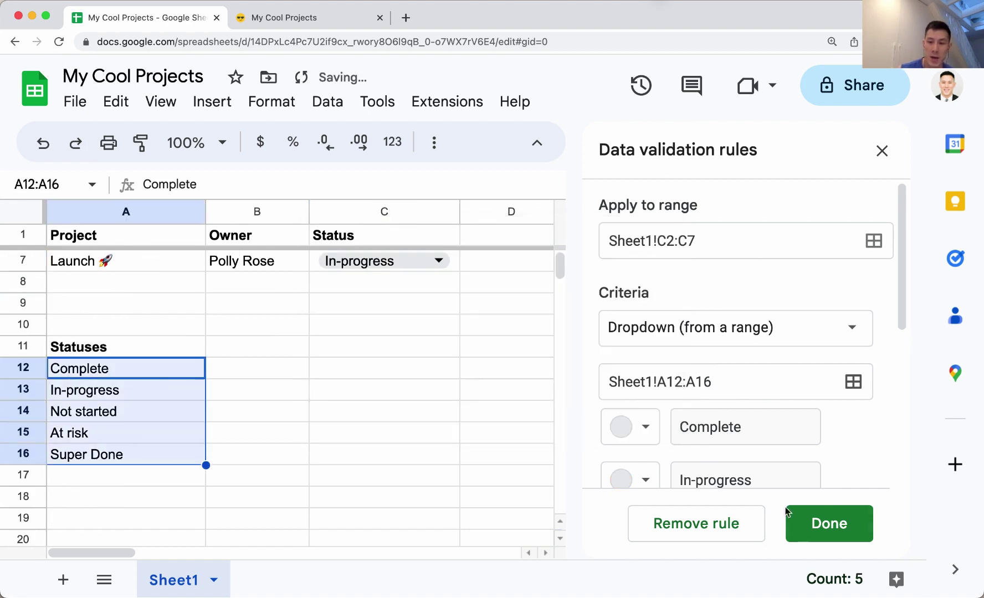
click(829, 524)
click(881, 151)
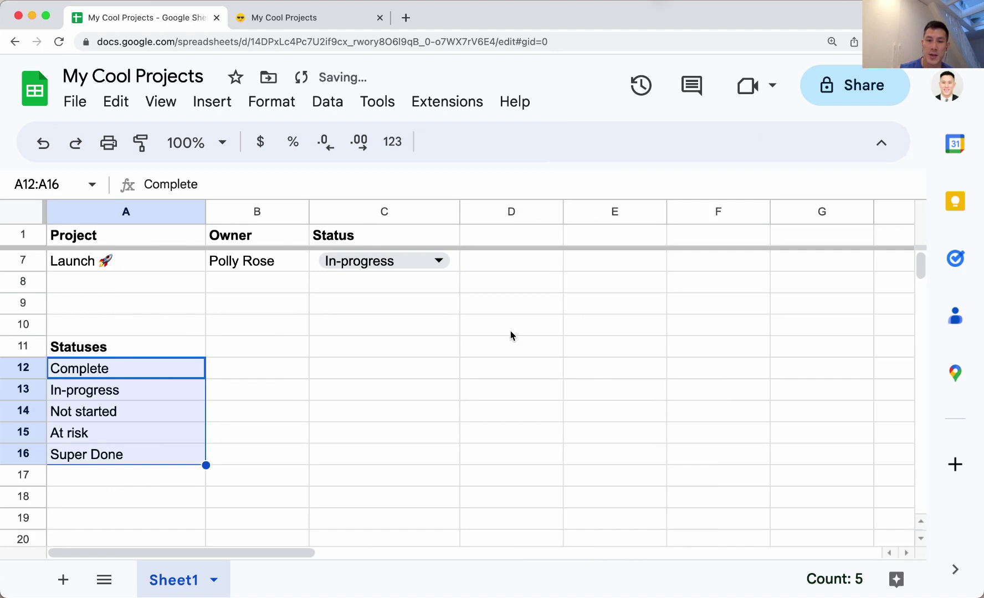
scroll(510, 330, up, 3)
- Set Promote on social media's status to the newly available Super Done option
click(444, 350)
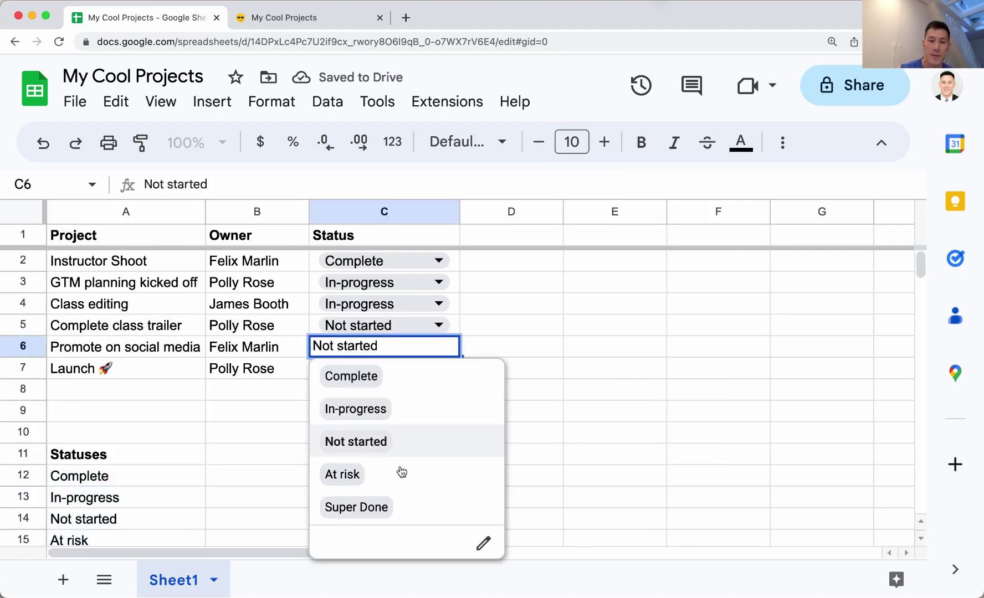
click(380, 509)
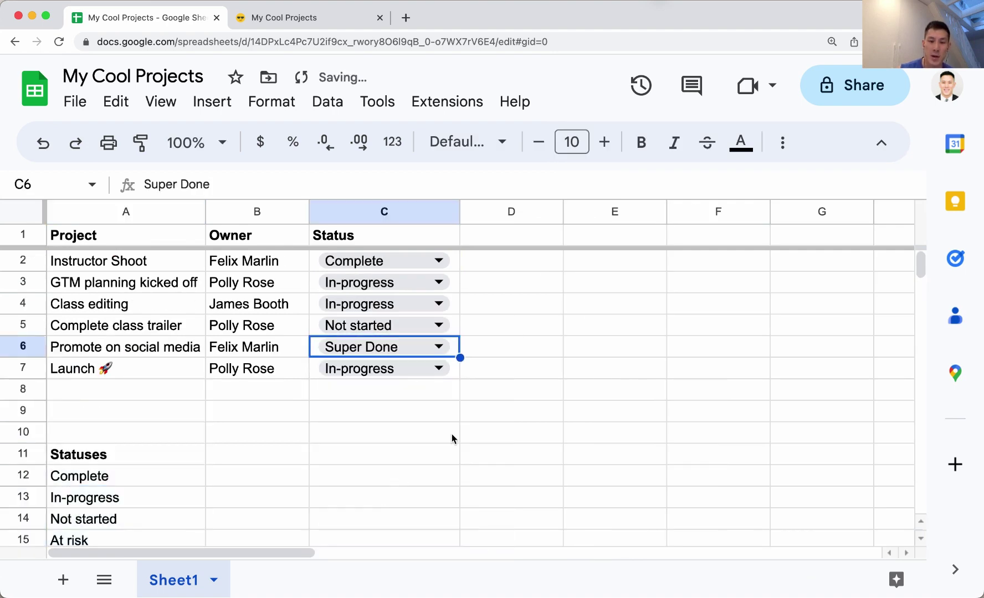
click(331, 105)
- In the C2:C7 dropdown rule, colour Complete green, In-progress yellow and Not started light blue
click(460, 509)
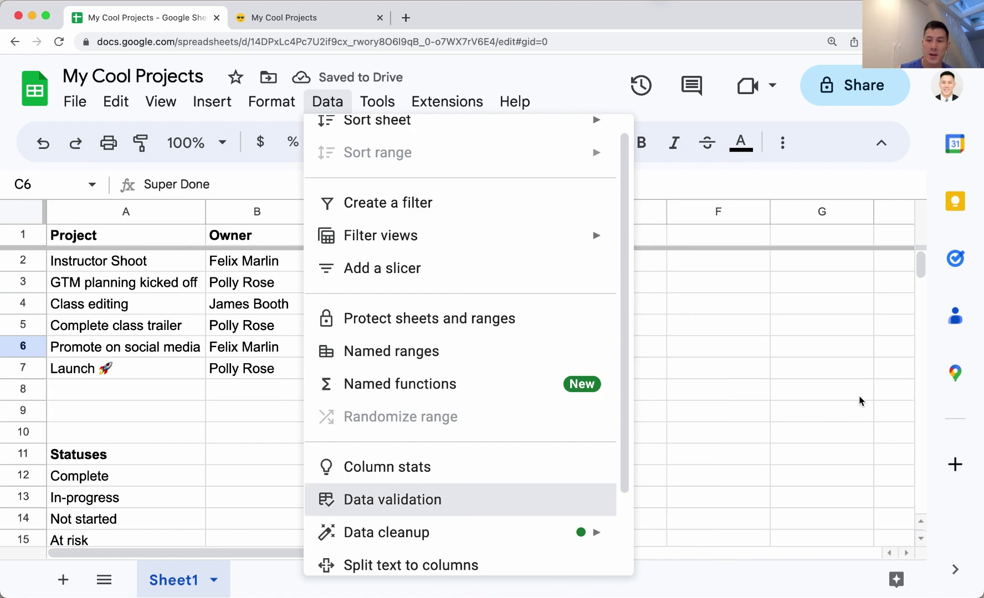
click(769, 244)
scroll(665, 383, down, 2)
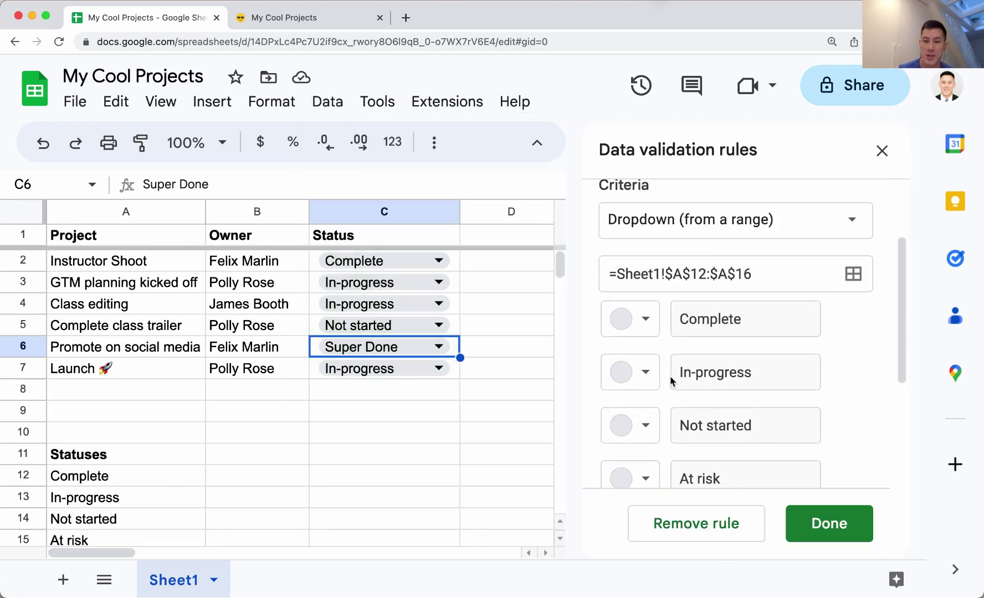
click(650, 323)
click(770, 394)
click(646, 372)
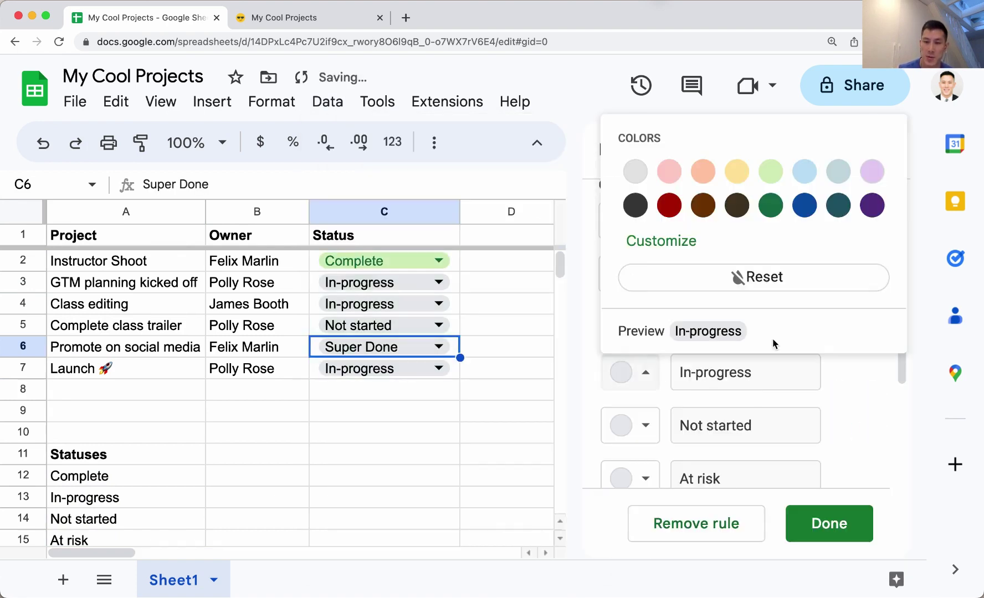
click(732, 166)
click(648, 420)
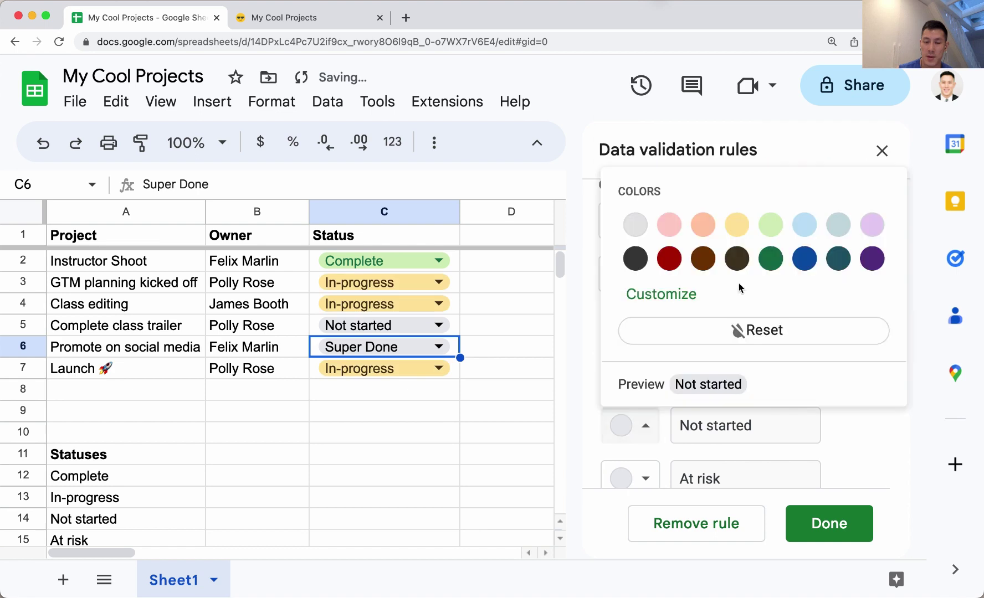
click(799, 223)
scroll(652, 399, down, 3)
- Colour At risk salmon and Super Done light teal, then save the rule and close the panel
click(649, 380)
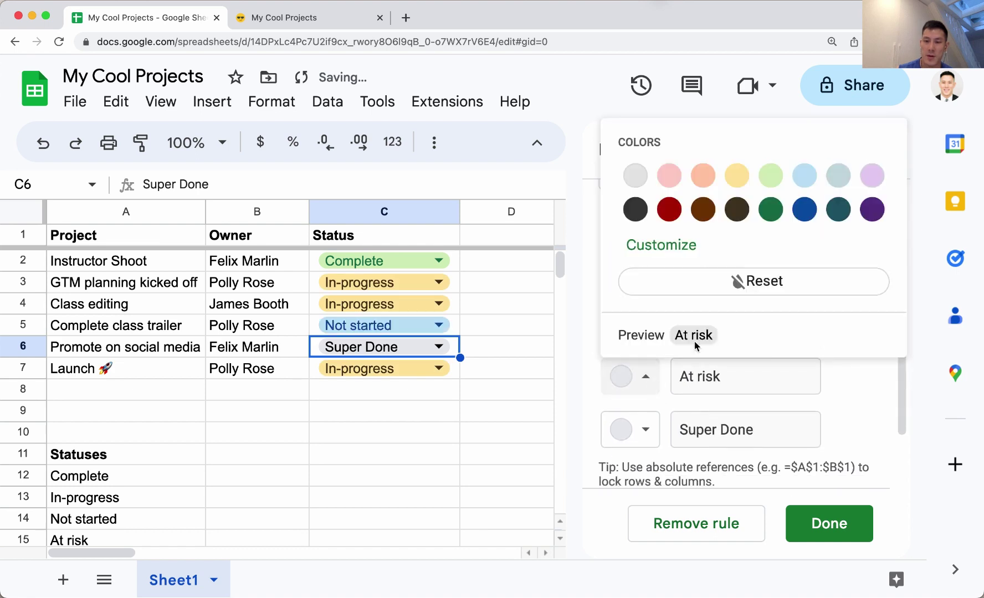
click(698, 169)
click(650, 429)
click(769, 223)
click(845, 525)
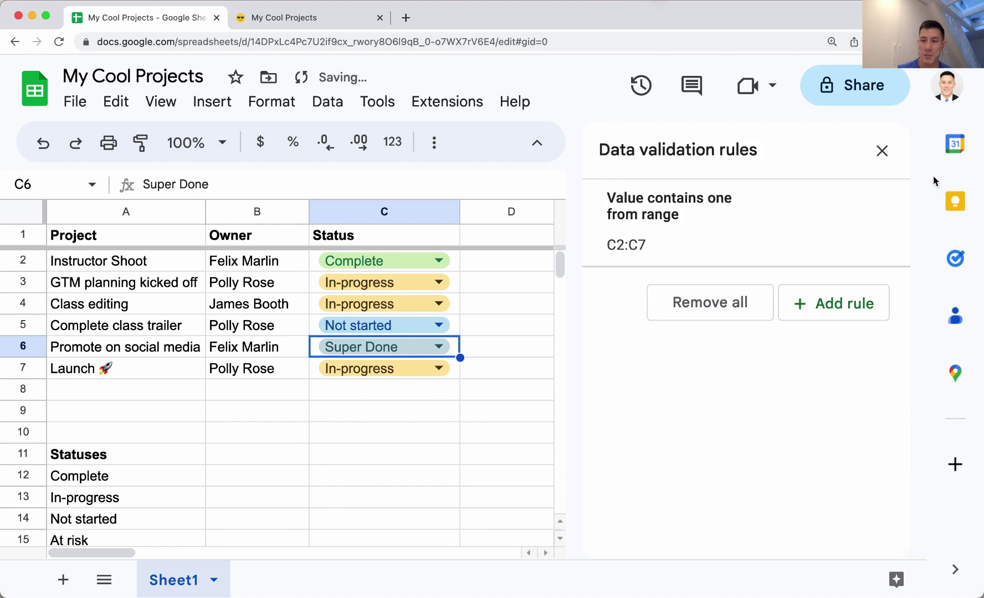
click(882, 151)
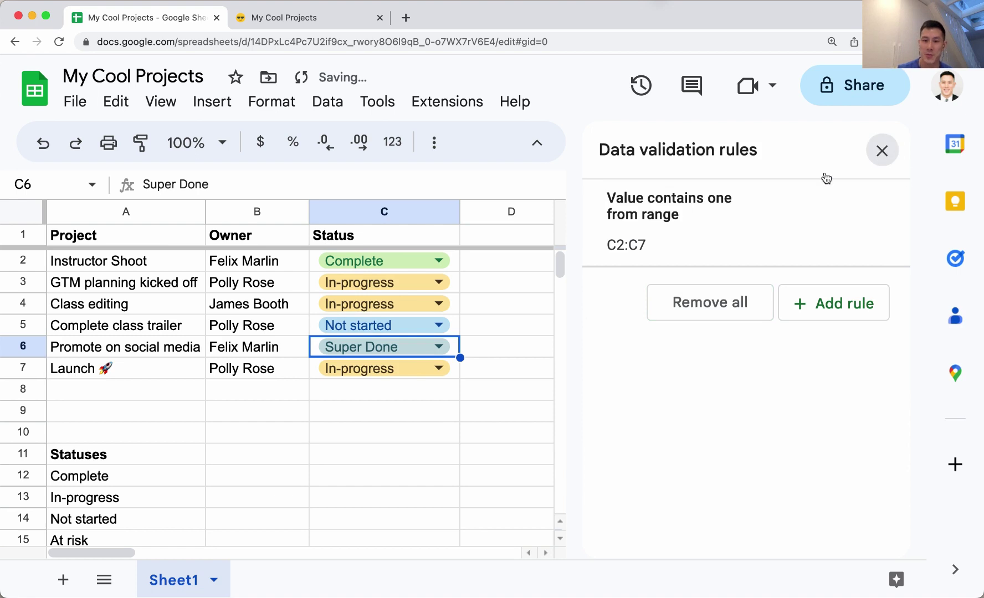
- In Coda, rename the In-progress status to In-progress 50%
click(296, 19)
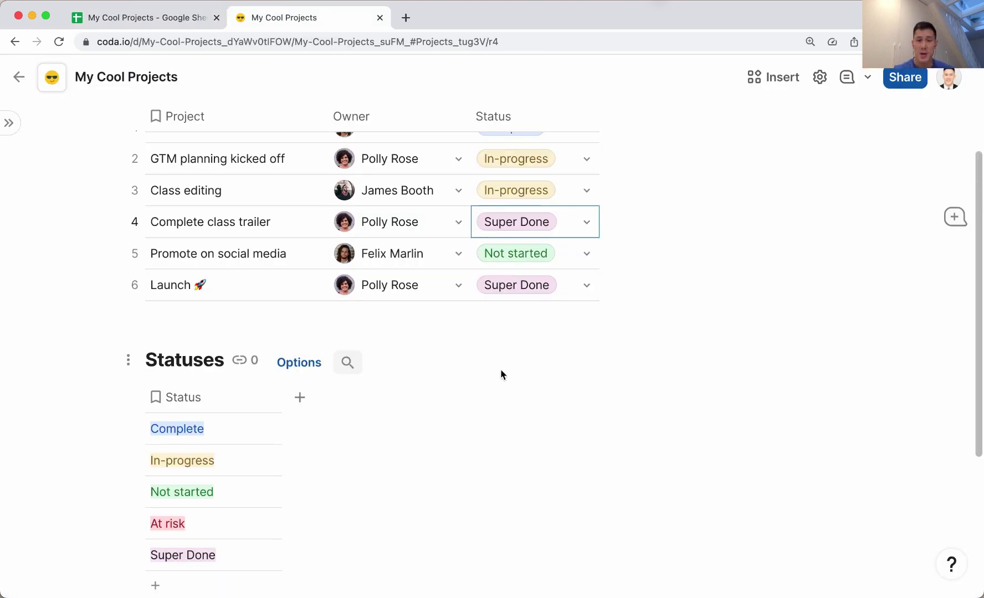
double_click(225, 463)
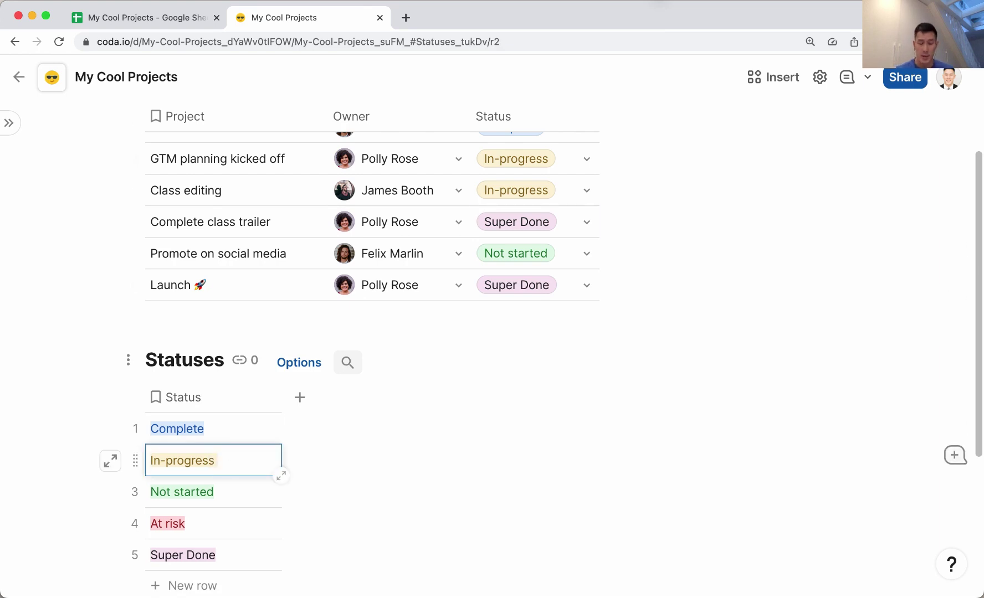
text(50%)
key(Return)
scroll(266, 457, down, 3)
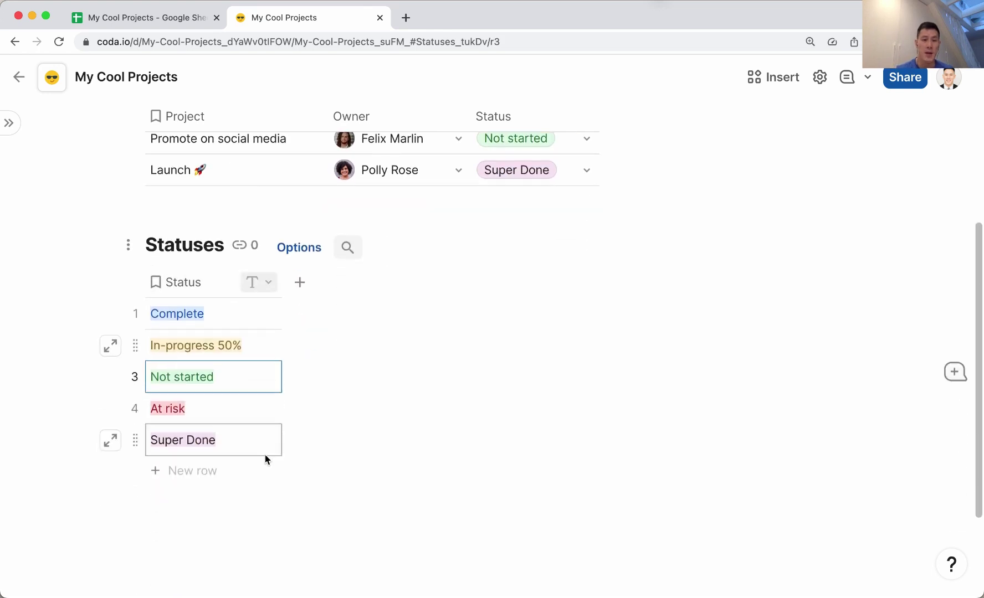
- Add a new Statuses row, move it below In-progress 50% and name it In-progress 75%
click(196, 471)
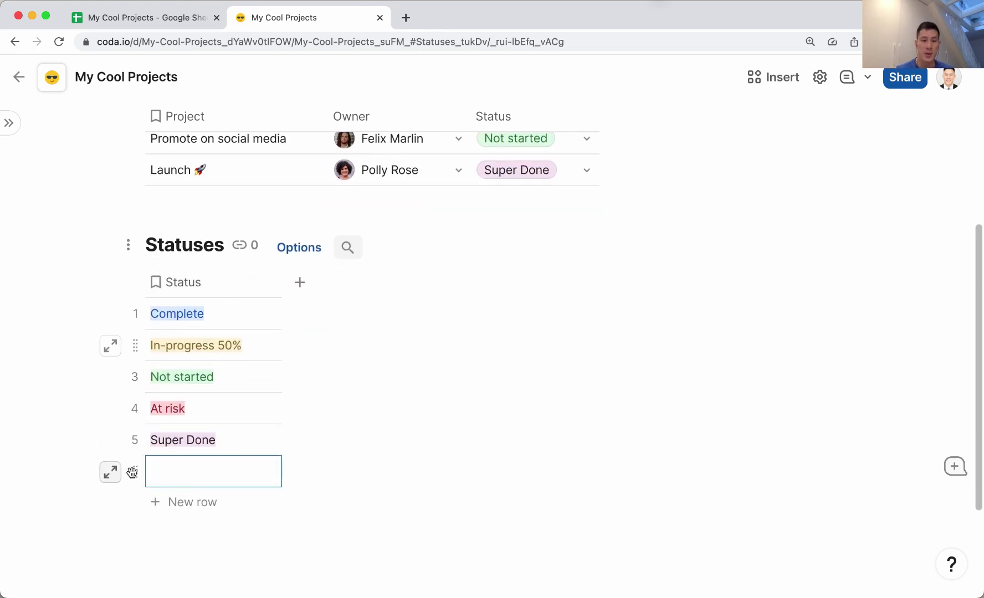
mouse_move(135, 471)
mouse_down()
mouse_move(164, 363)
mouse_move(193, 370)
mouse_up()
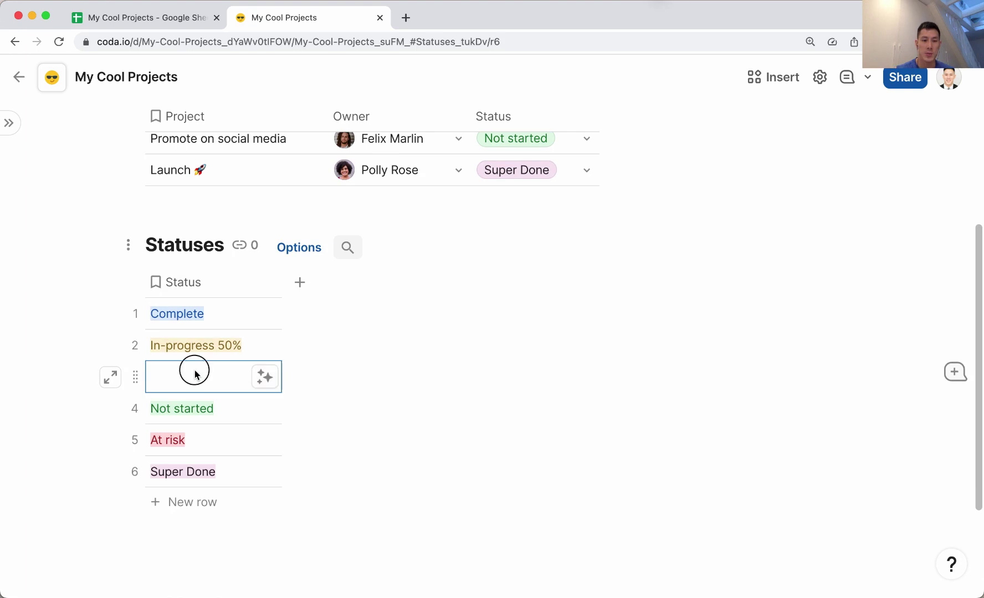
click(194, 370)
text(In-progress 75%)
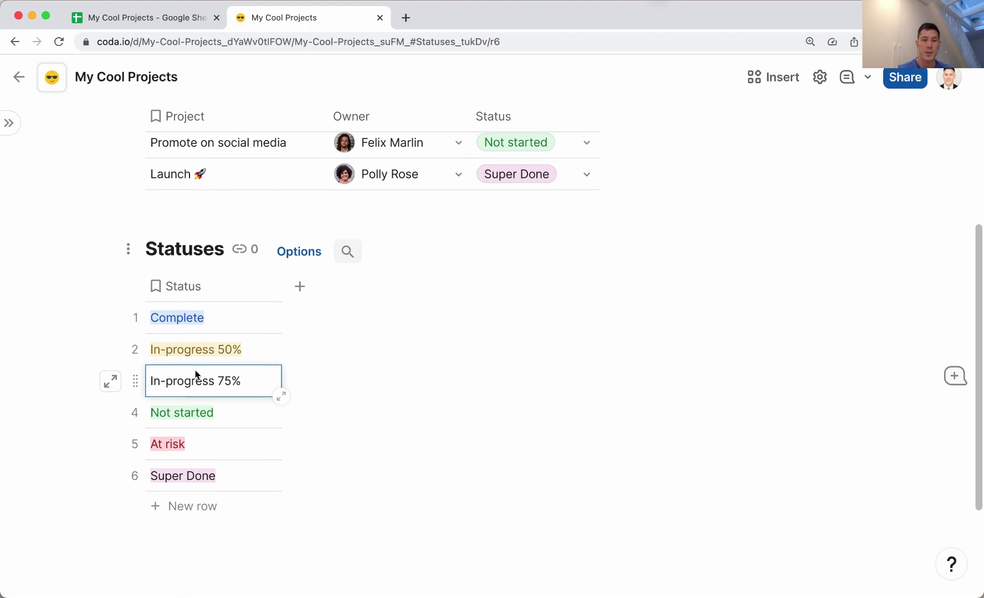
click(241, 420)
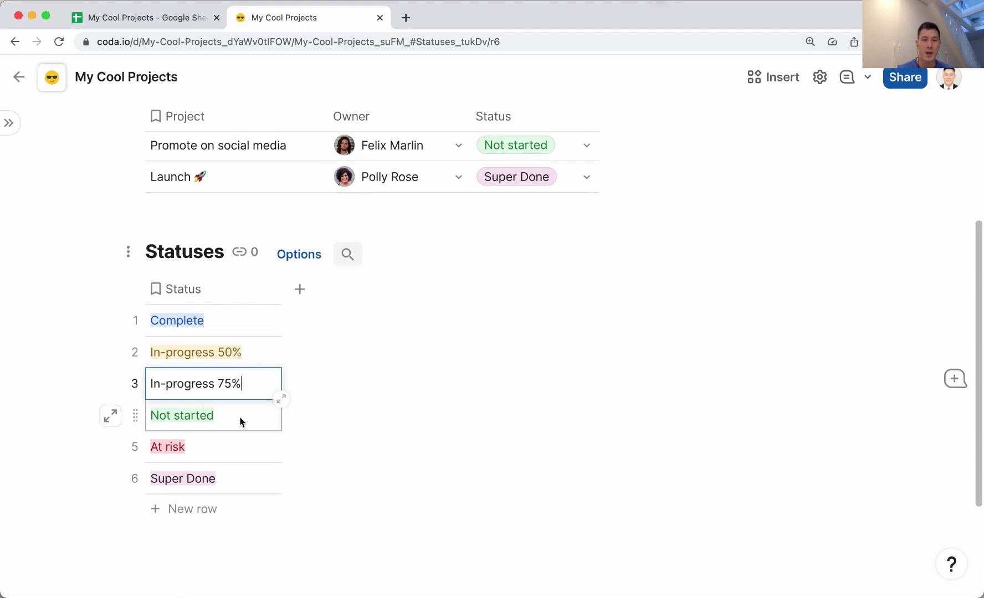
scroll(246, 363, up, 3)
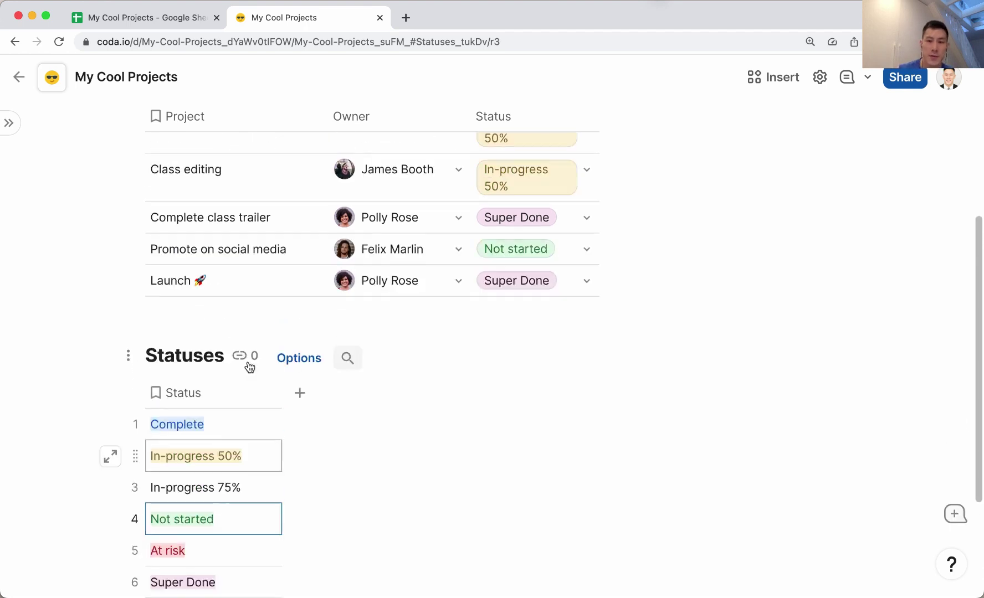
scroll(461, 307, up, 3)
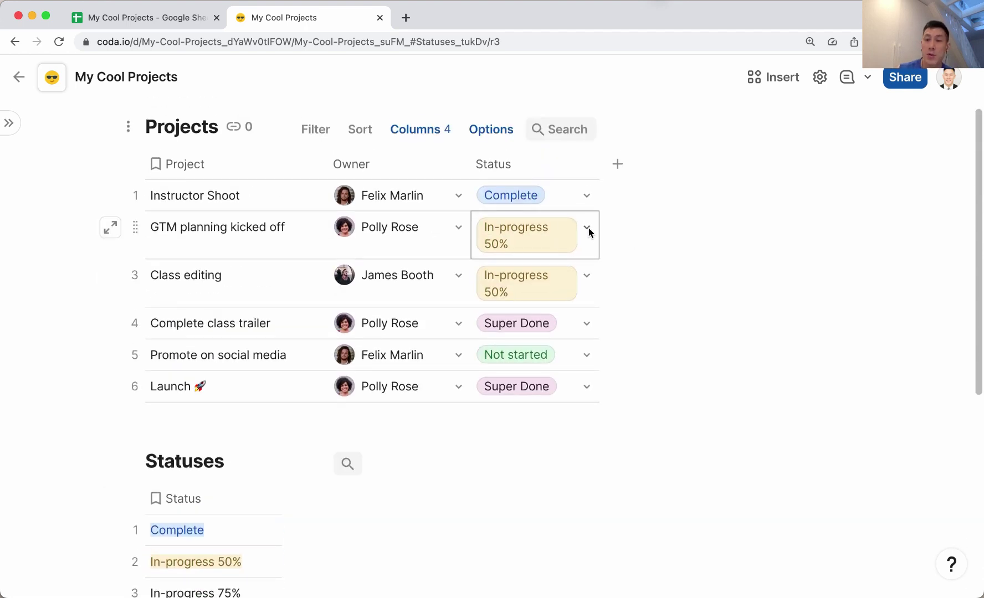
- Widen the Projects Status column, rename In-progress 50% to 500000% and check the GTM planning dropdown follows it
drag(599, 164, 657, 164)
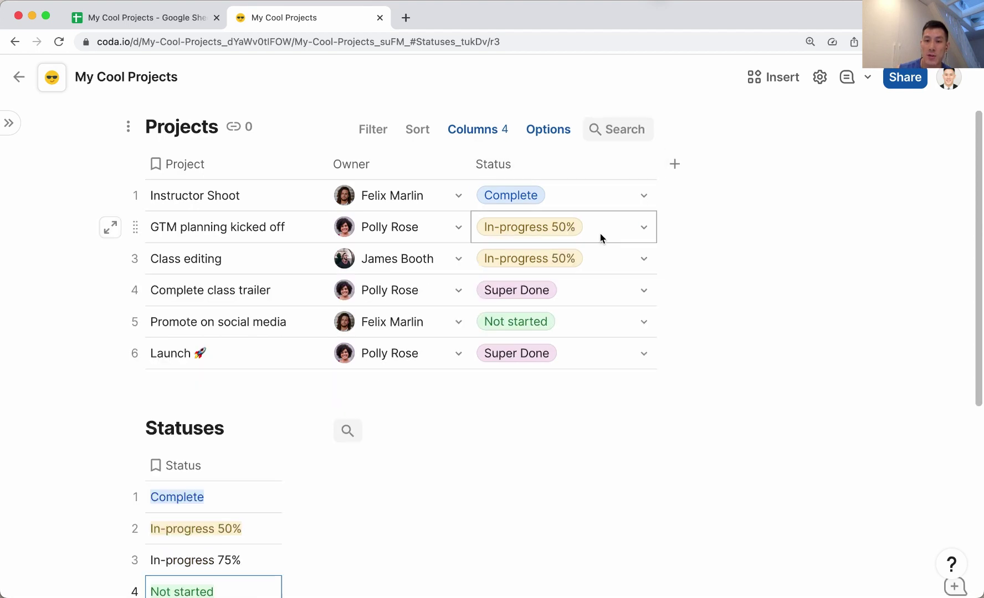
scroll(609, 231, down, 2)
click(234, 457)
text(0000)
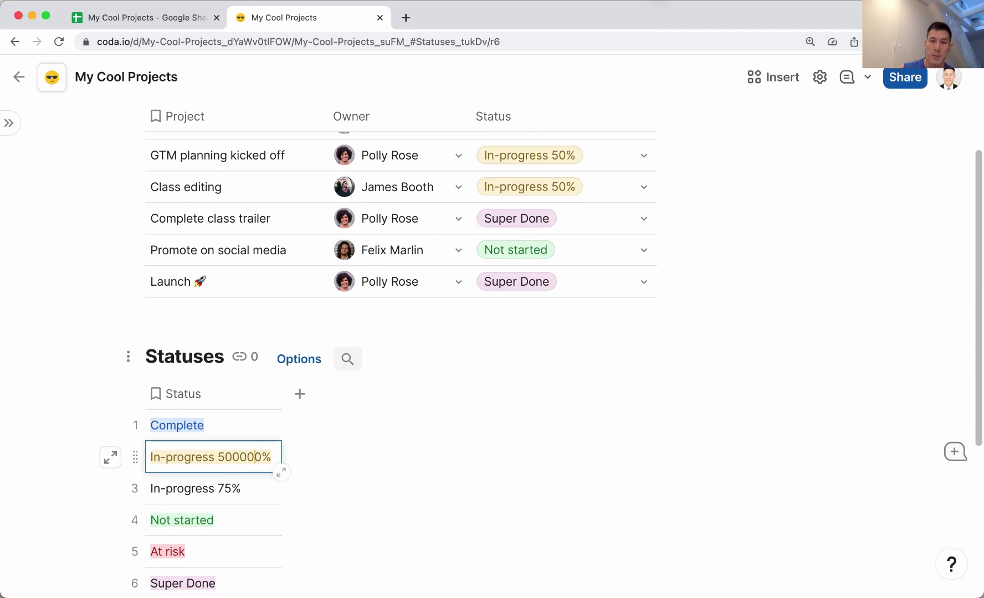
key(Return)
scroll(562, 376, up, 2)
click(641, 239)
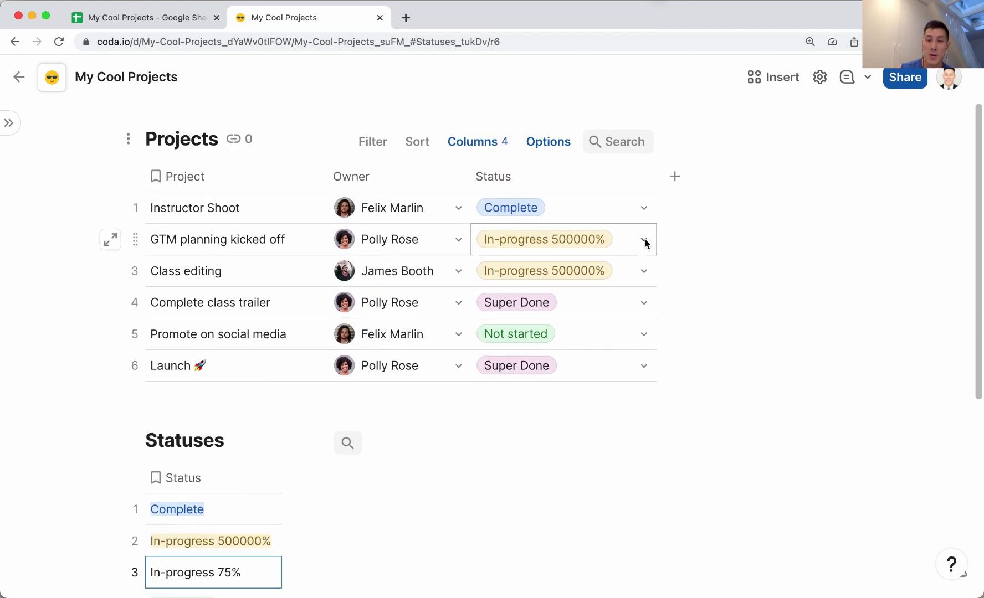
click(645, 241)
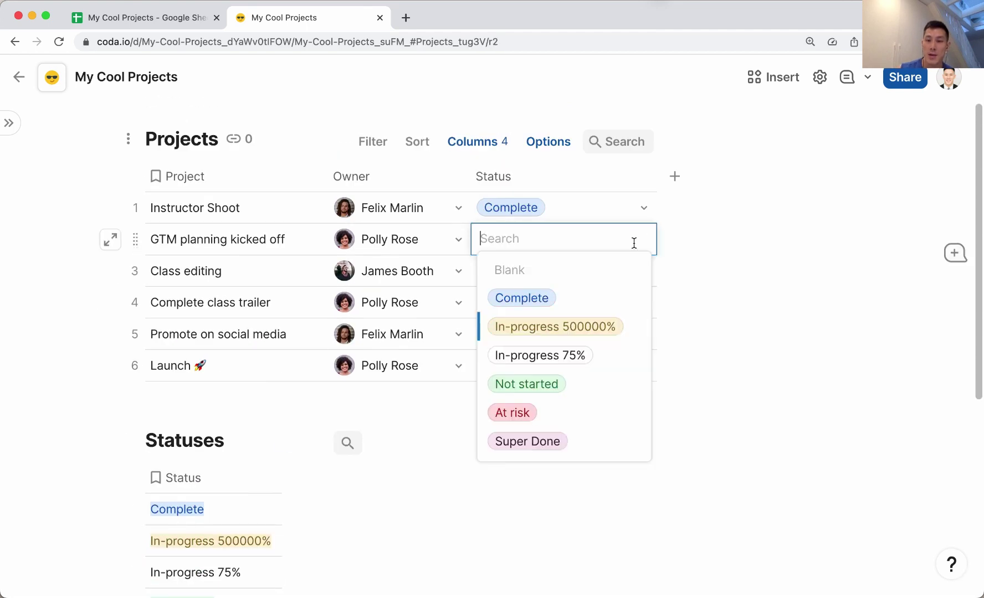
click(575, 182)
- Restore the status name to In-progress 50% by removing the extra zeros
click(249, 537)
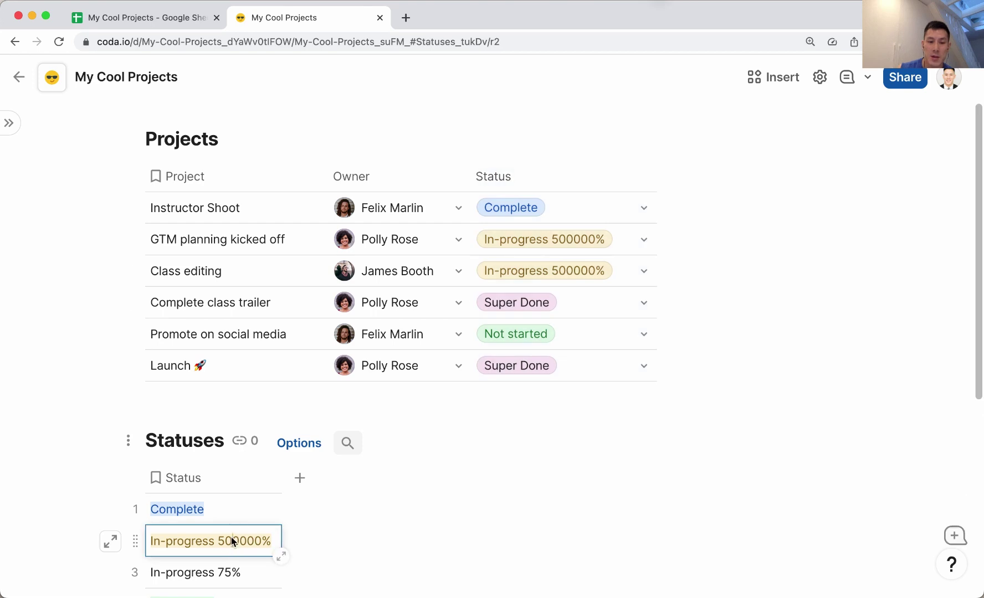
double_click(228, 541)
key(BackSpace)
key(BackSpace)
key(BackSpace)
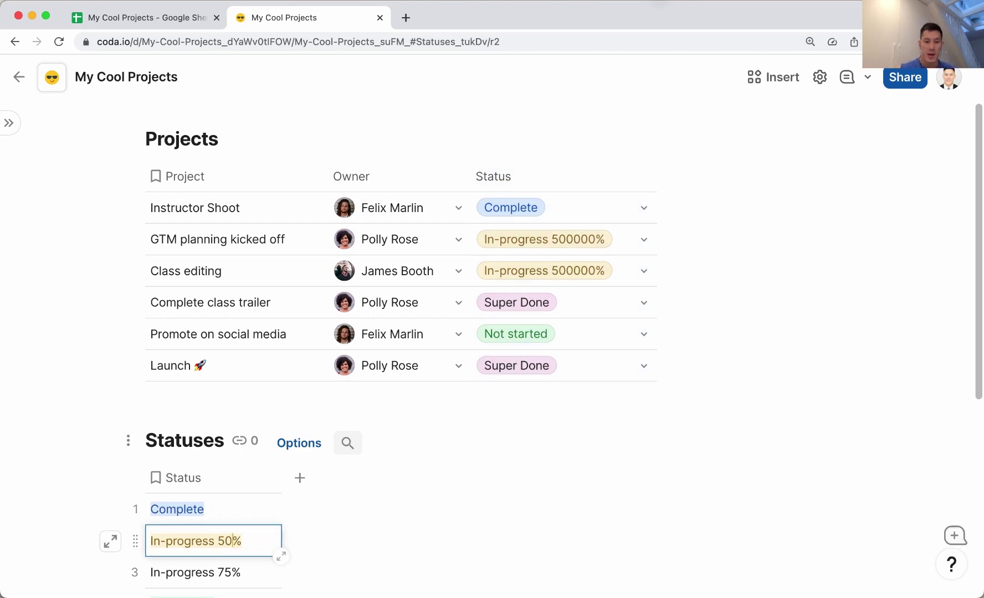
key(Return)
scroll(233, 533, down, 3)
- Give the In-progress 75% status a purple highlight colour
double_click(208, 488)
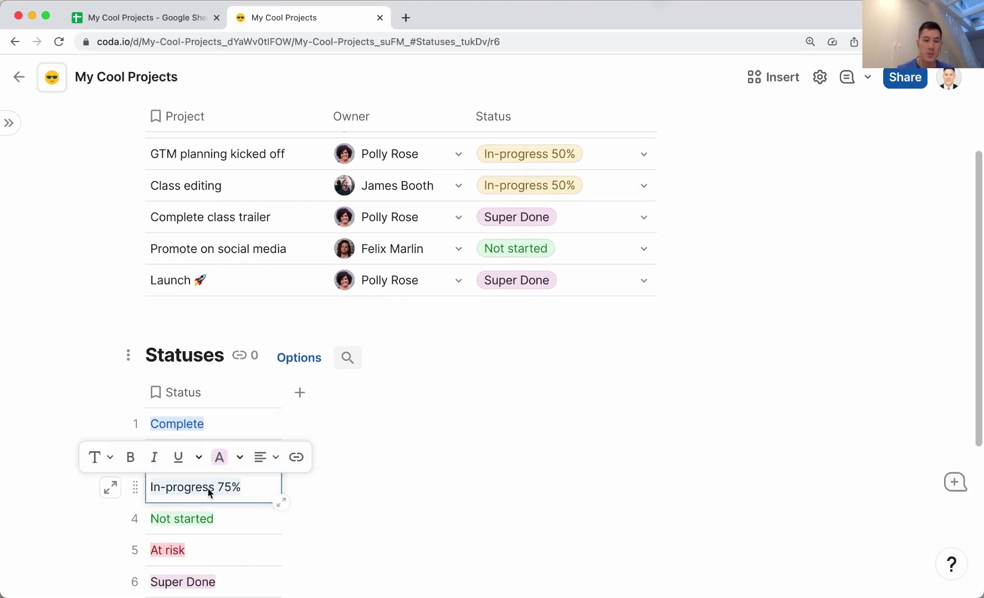
click(236, 462)
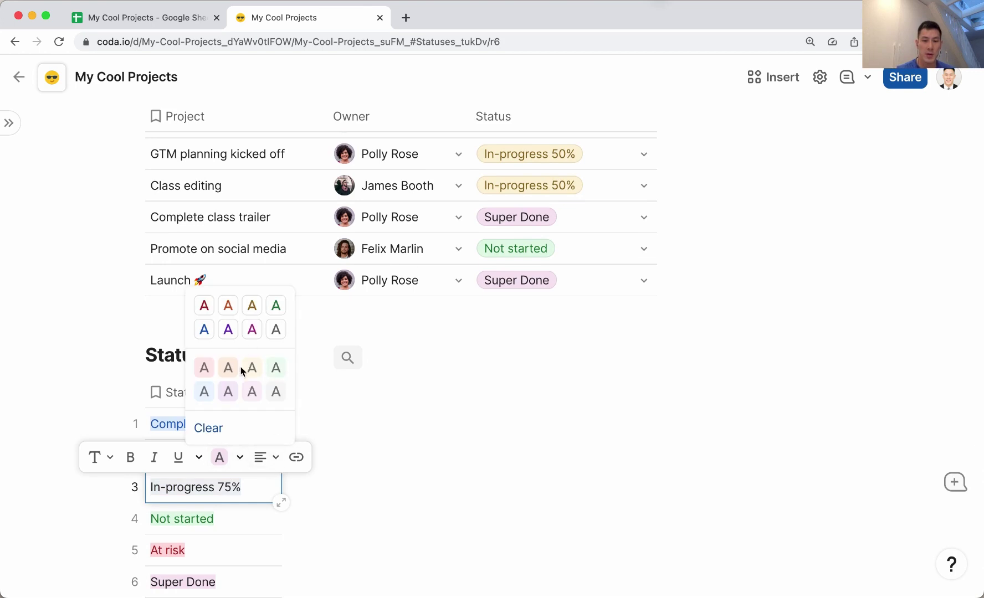
click(228, 392)
click(441, 454)
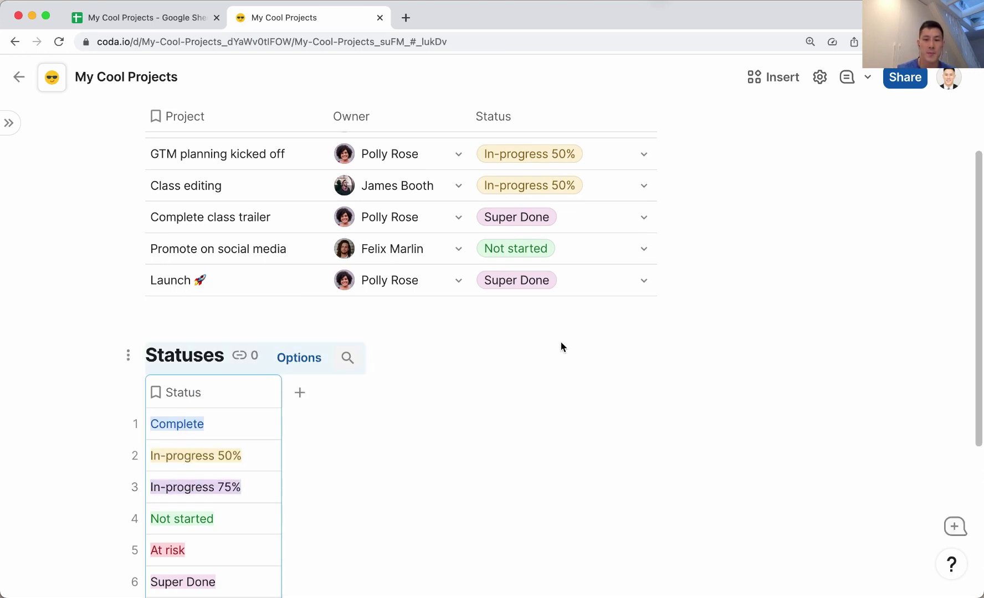
- Set Promote on social media to In-progress 75%, then return to Google Sheets
click(643, 248)
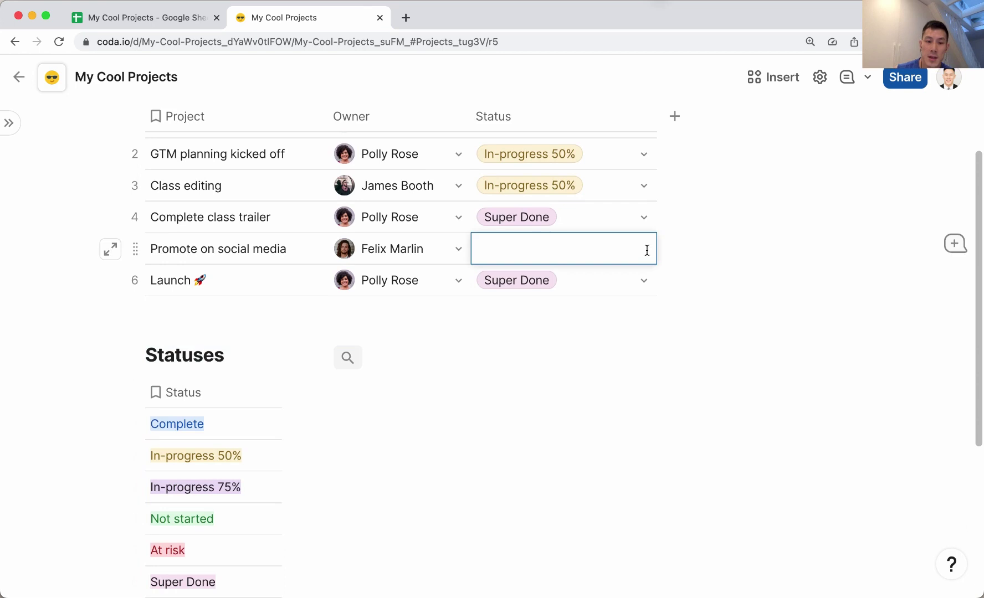
click(582, 365)
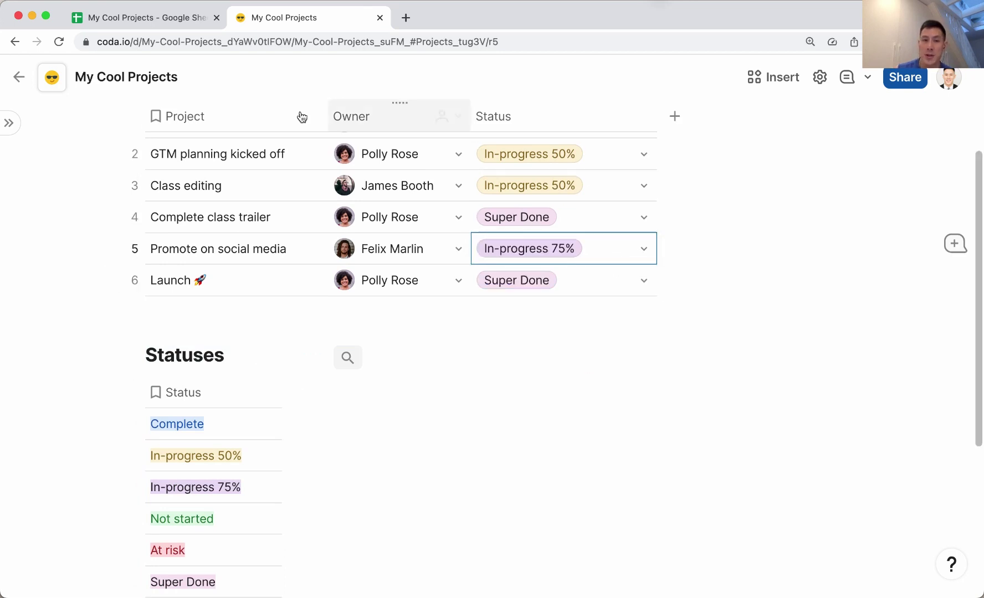
click(172, 27)
scroll(334, 389, down, 1)
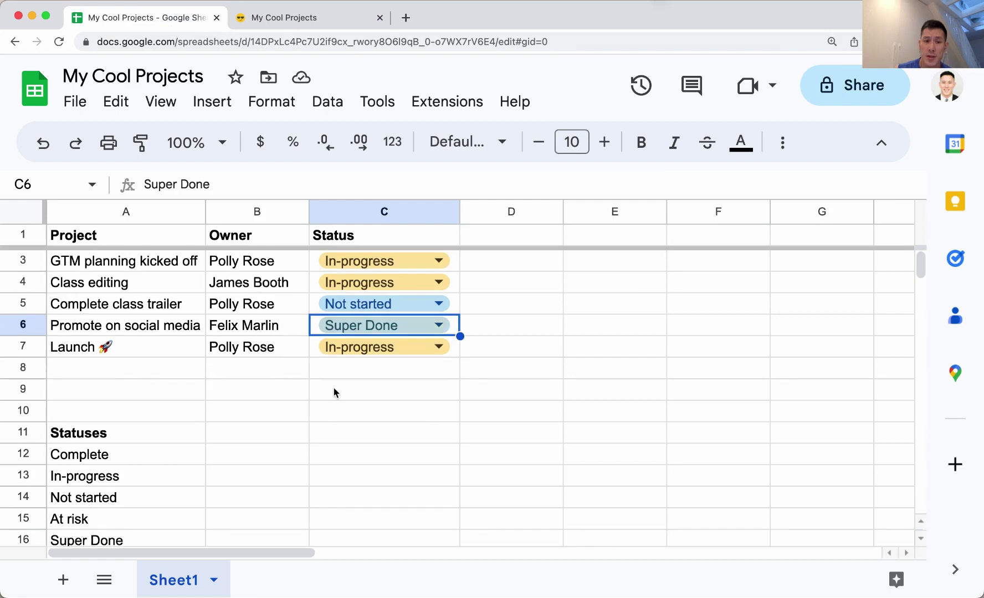
scroll(274, 438, down, 2)
- Rename the In-progress entry in A13 of the Statuses list to In-progress 50%
click(149, 440)
double_click(147, 436)
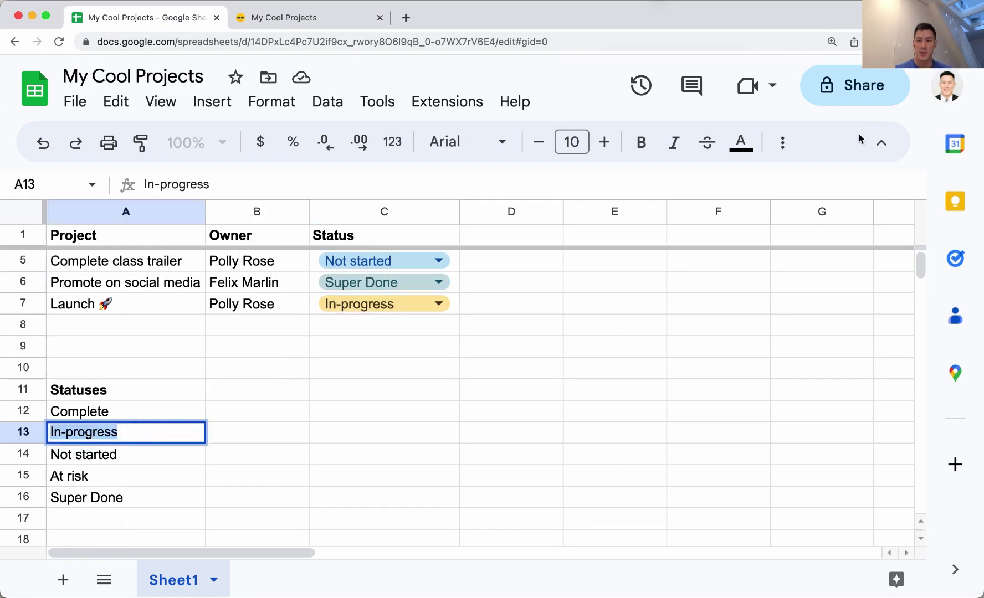
click(881, 141)
click(157, 371)
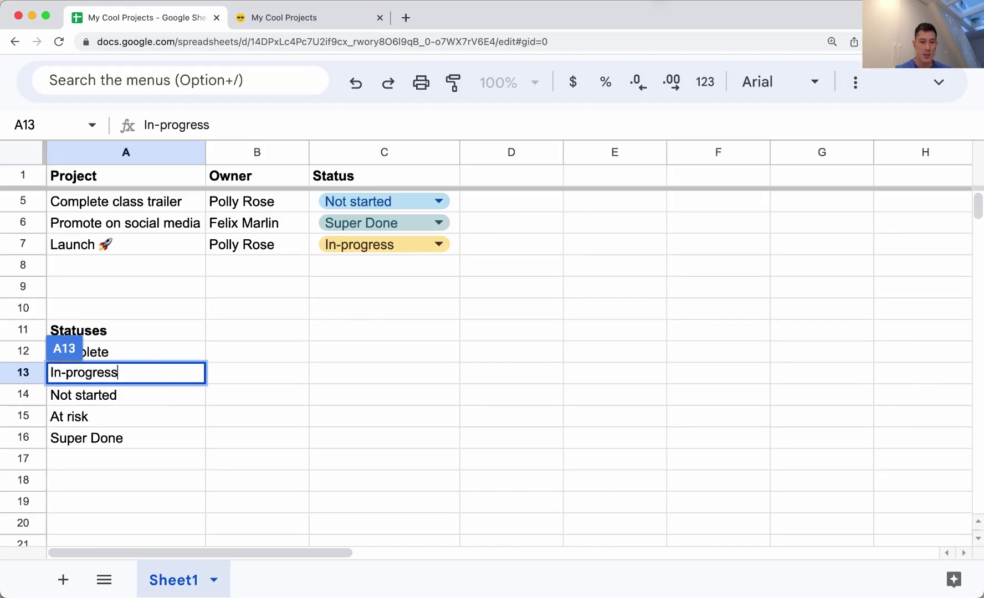
text(50%)
key(Return)
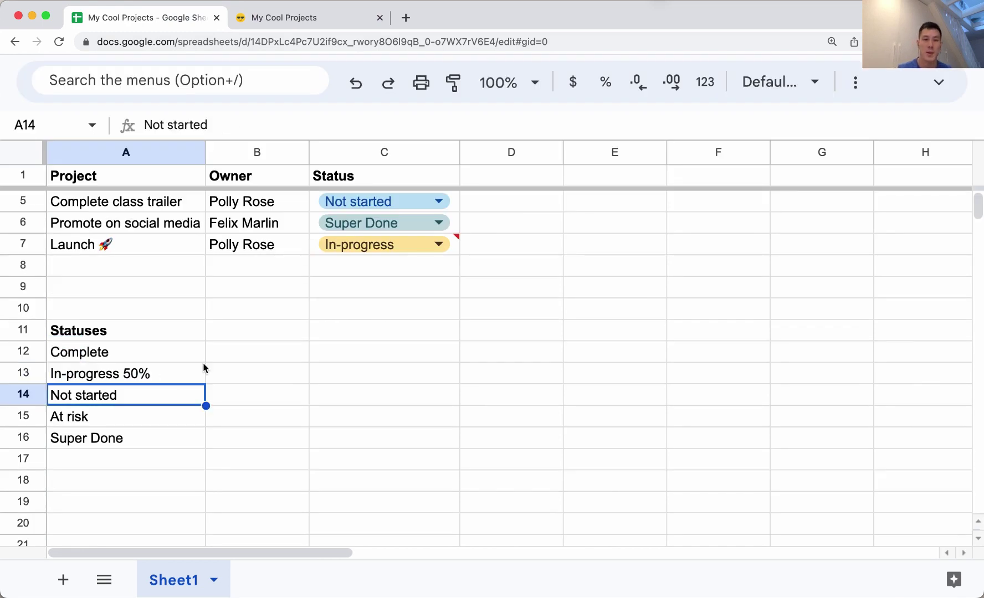
scroll(314, 364, up, 2)
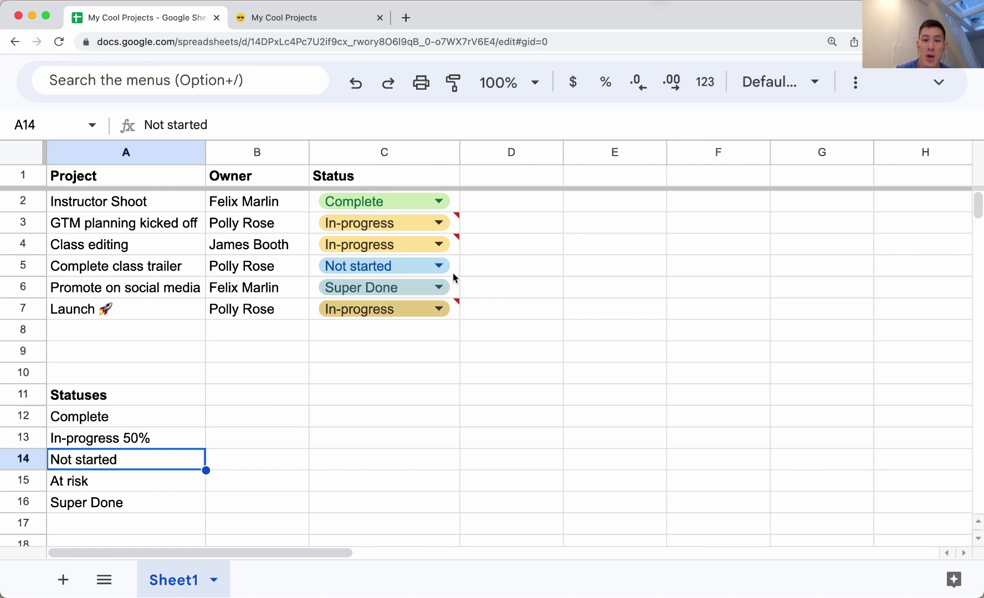
- Try picking In-progress 50% in C3, C4 and C7, then undo those changes
double_click(445, 222)
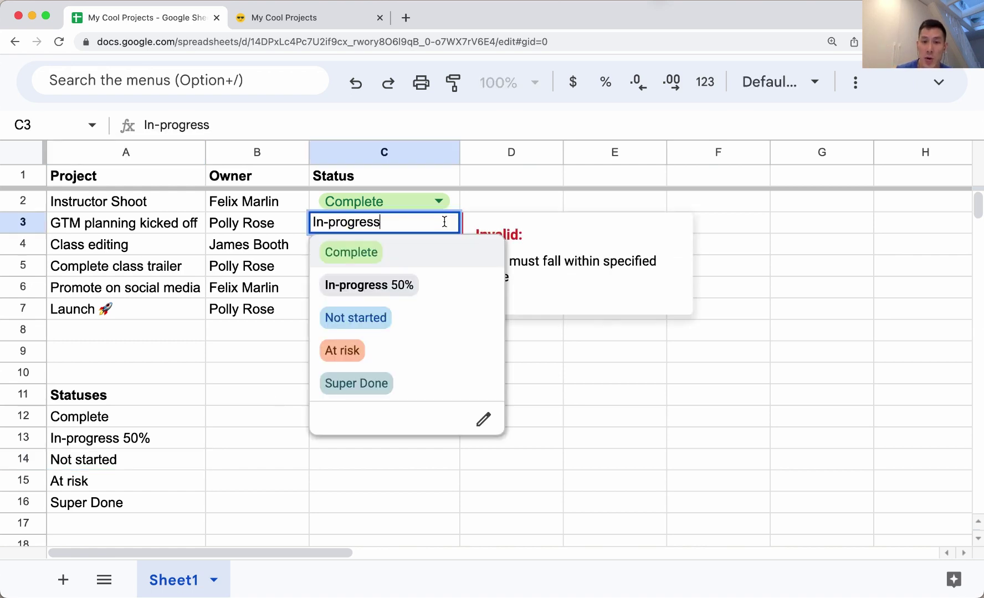
click(429, 284)
double_click(433, 246)
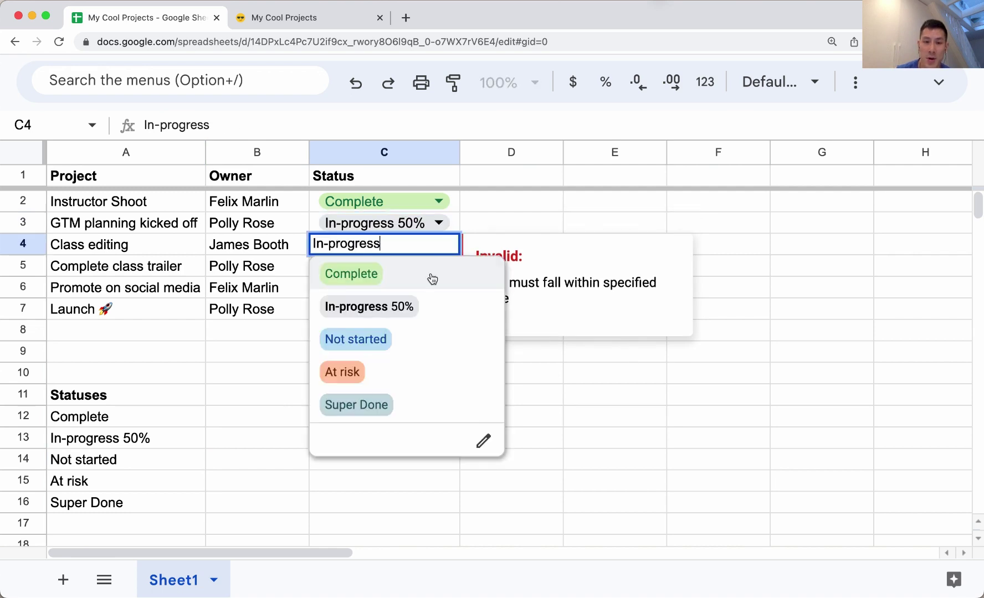
click(421, 307)
click(456, 315)
text(In-progress 50%)
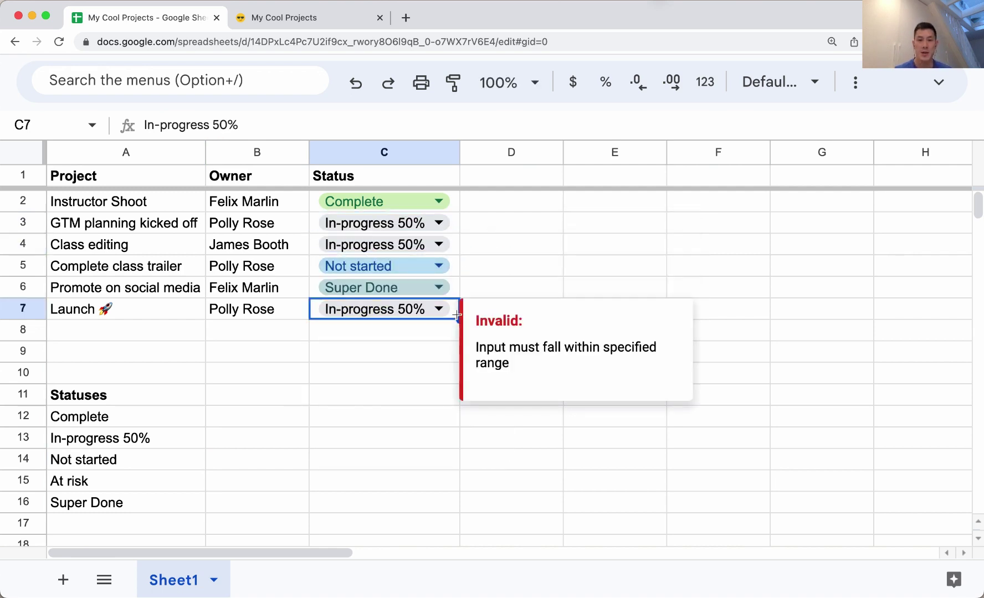
key(super+z)
key(super+z)
key(super+z)
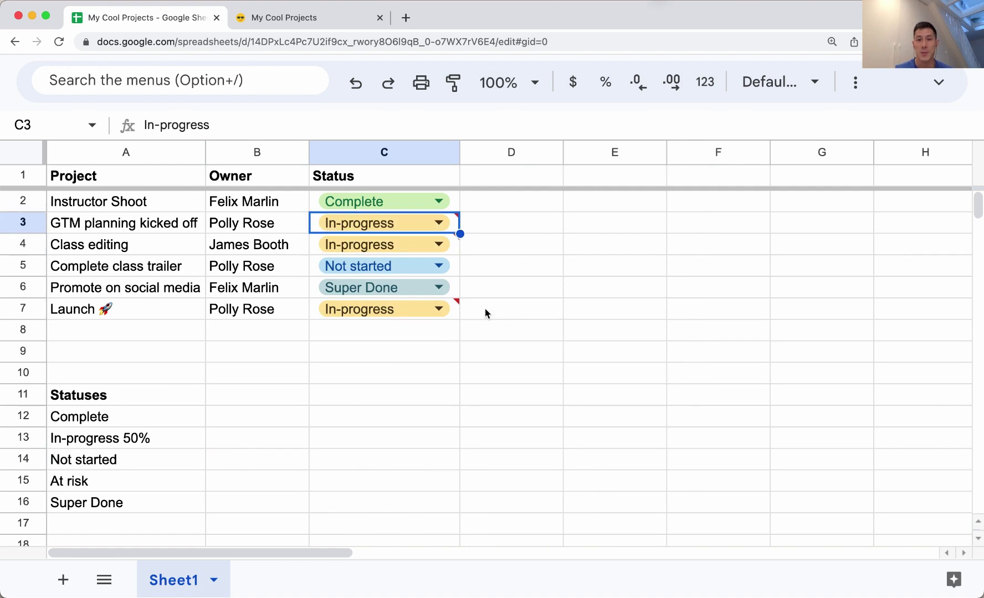
- Filter the Status column to show only projects marked In-progress
click(446, 154)
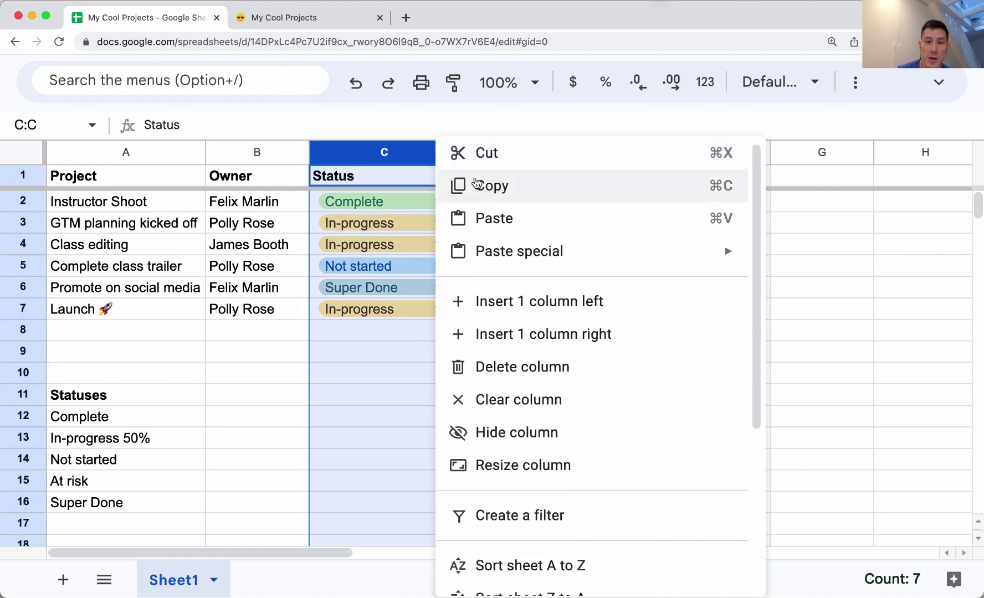
click(353, 311)
click(714, 228)
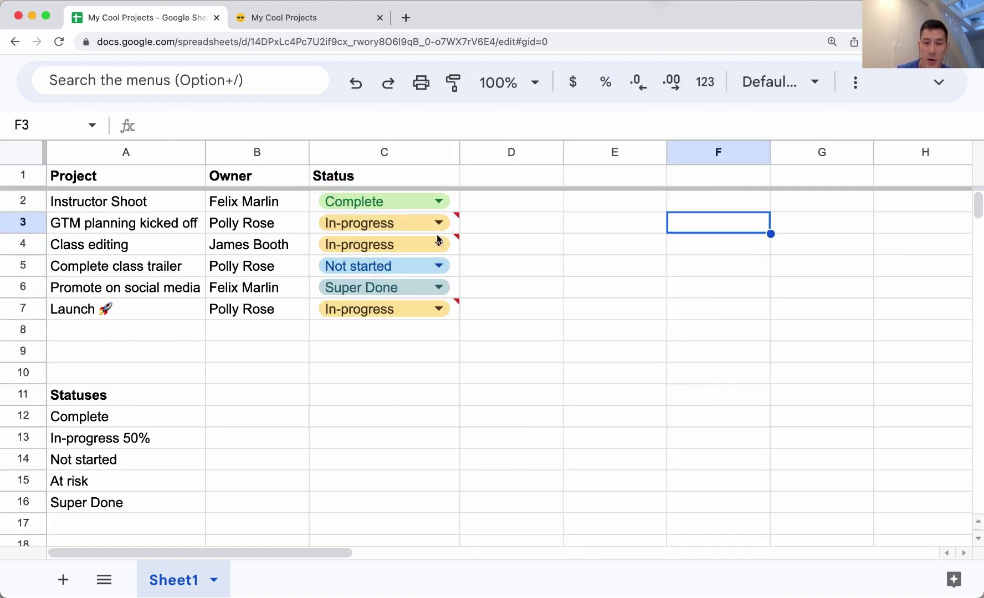
click(446, 156)
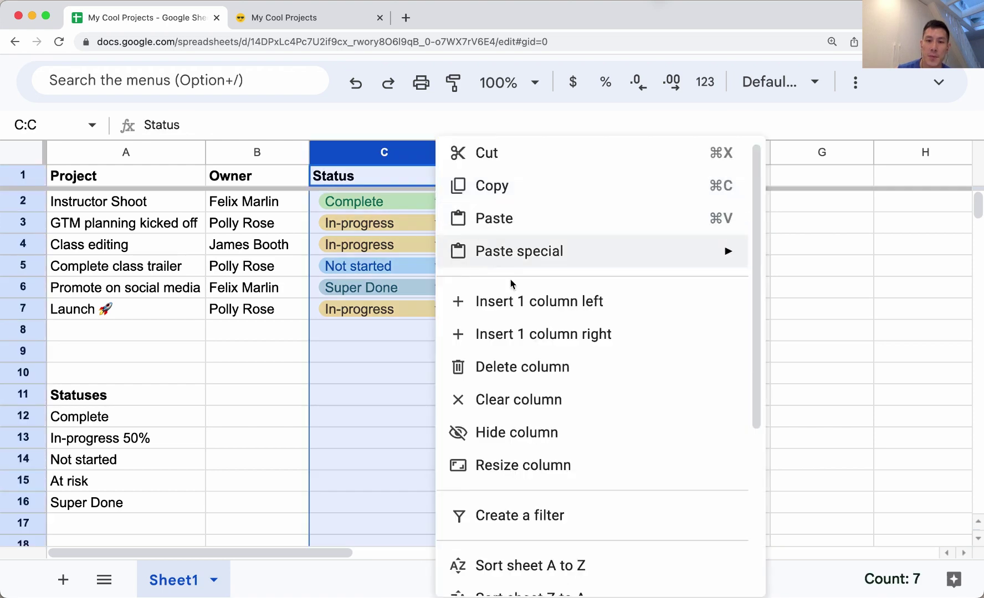
key(Escape)
click(450, 182)
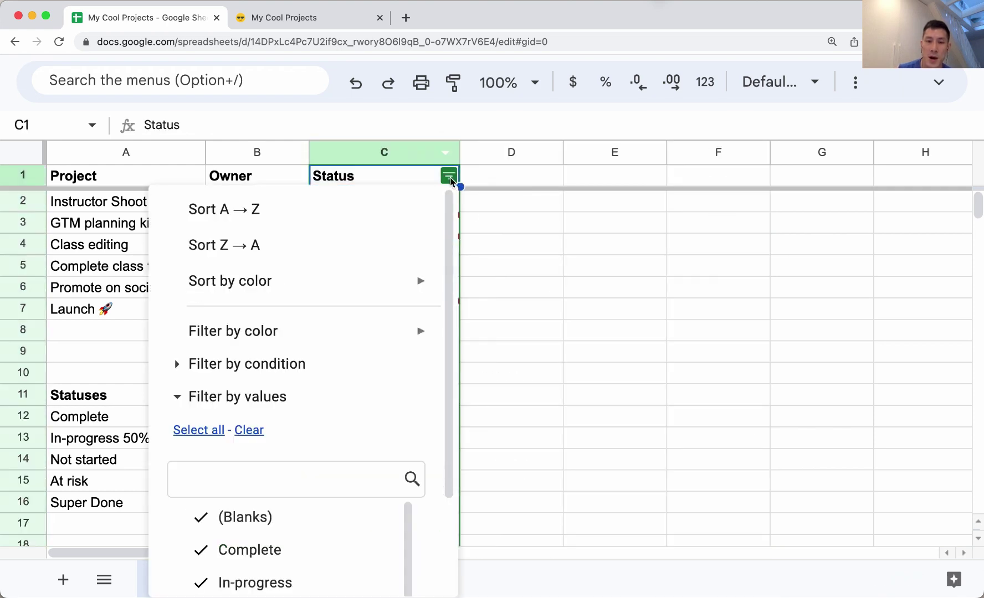
scroll(295, 400, down, 3)
click(236, 400)
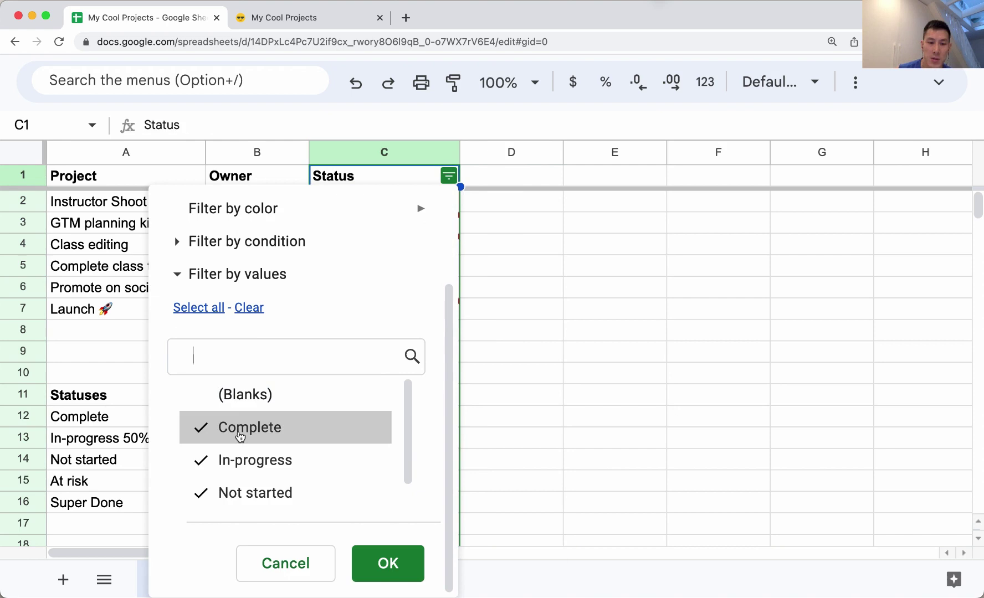
click(246, 427)
click(246, 492)
click(400, 566)
click(622, 339)
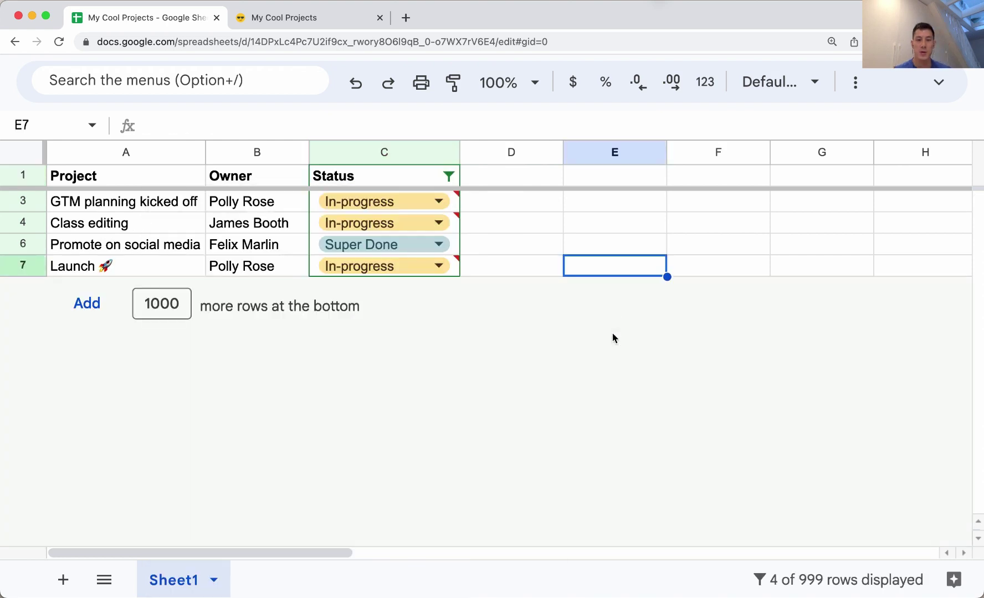
click(449, 176)
scroll(270, 365, down, 3)
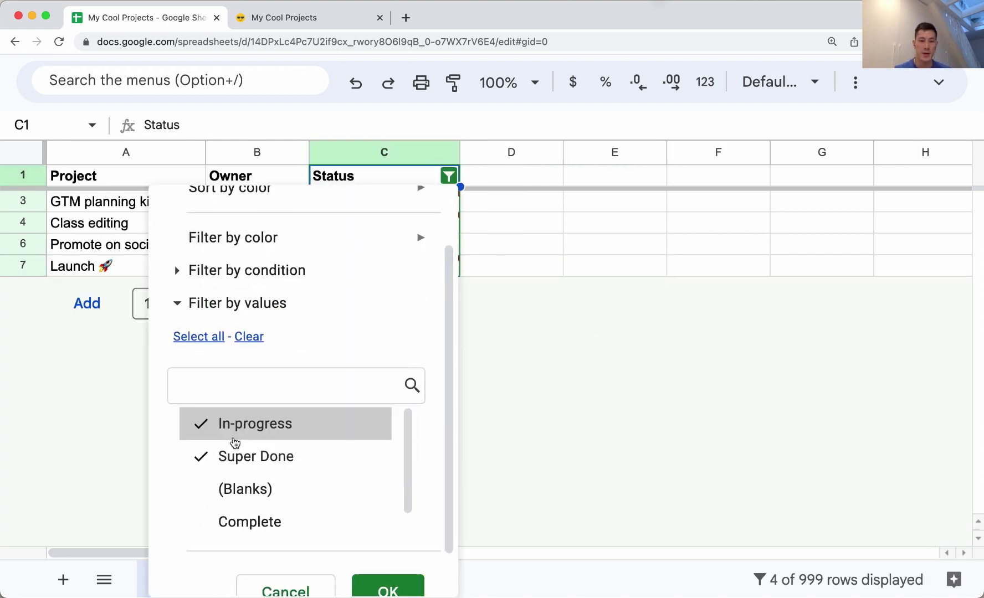
click(204, 432)
click(378, 555)
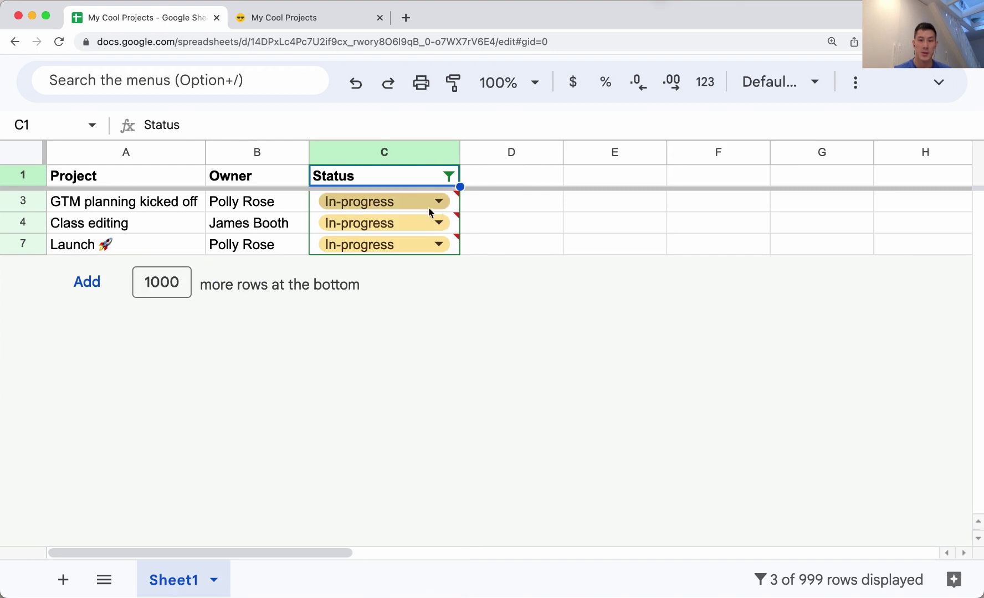
- Set C3 to In-progress 50% and paste it into the other filtered rows C4:C7
click(446, 206)
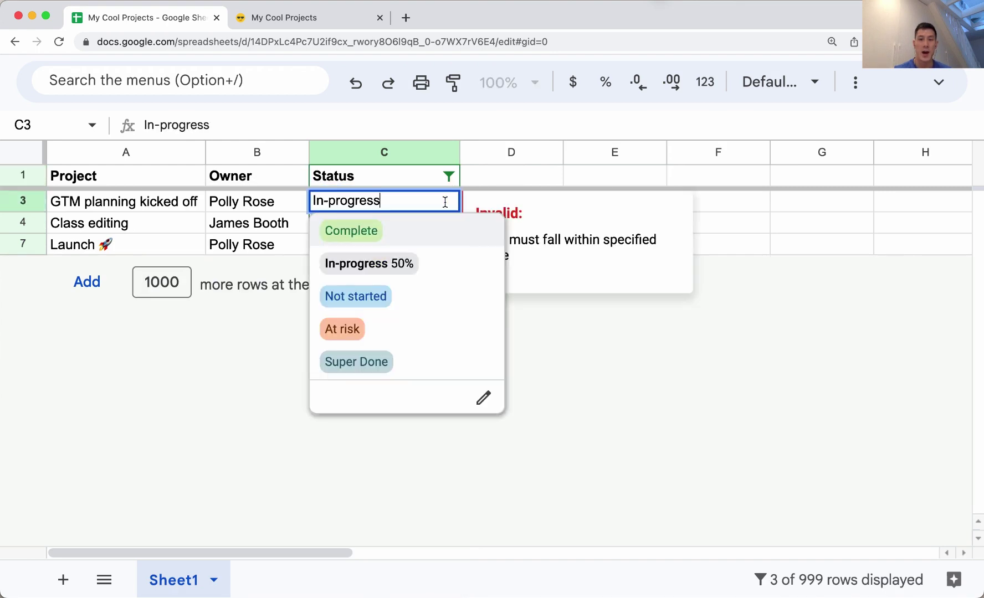
click(403, 265)
key(super+c)
key(Down)
key(shift+Down)
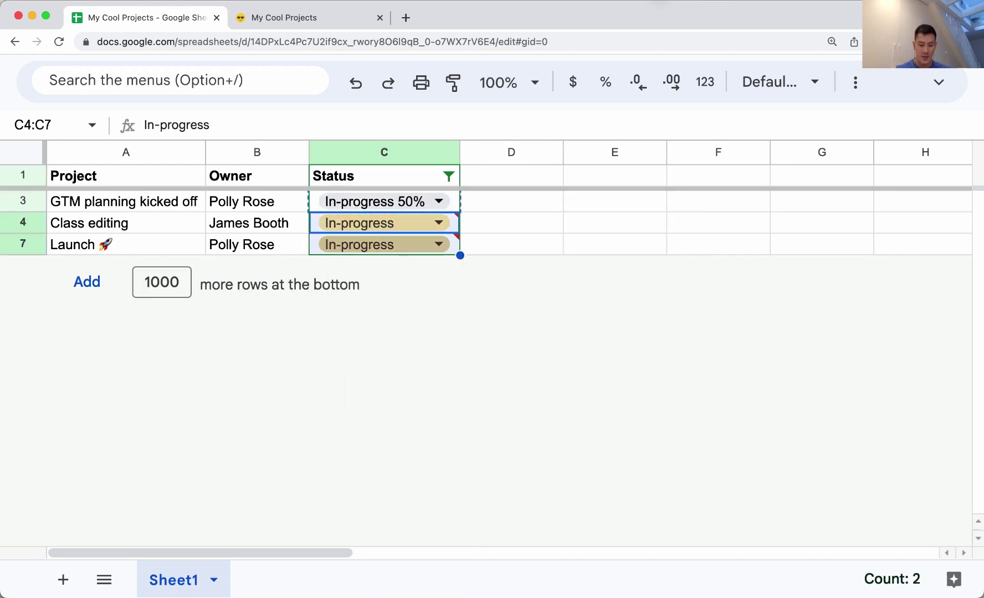
key(super+v)
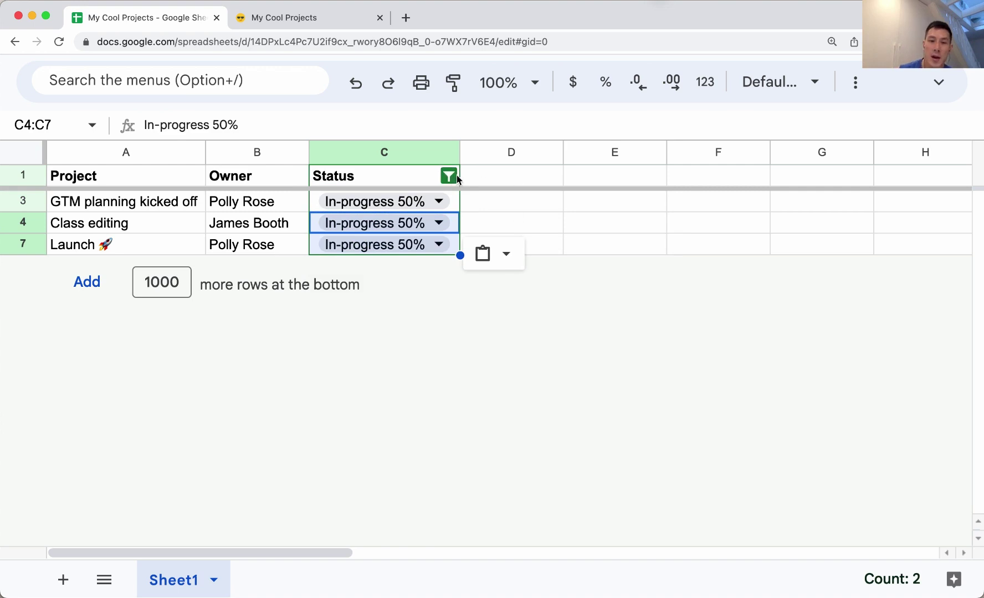
- Reselect every value in the Status filter so all project rows show again
click(449, 176)
scroll(298, 442, down, 2)
click(248, 340)
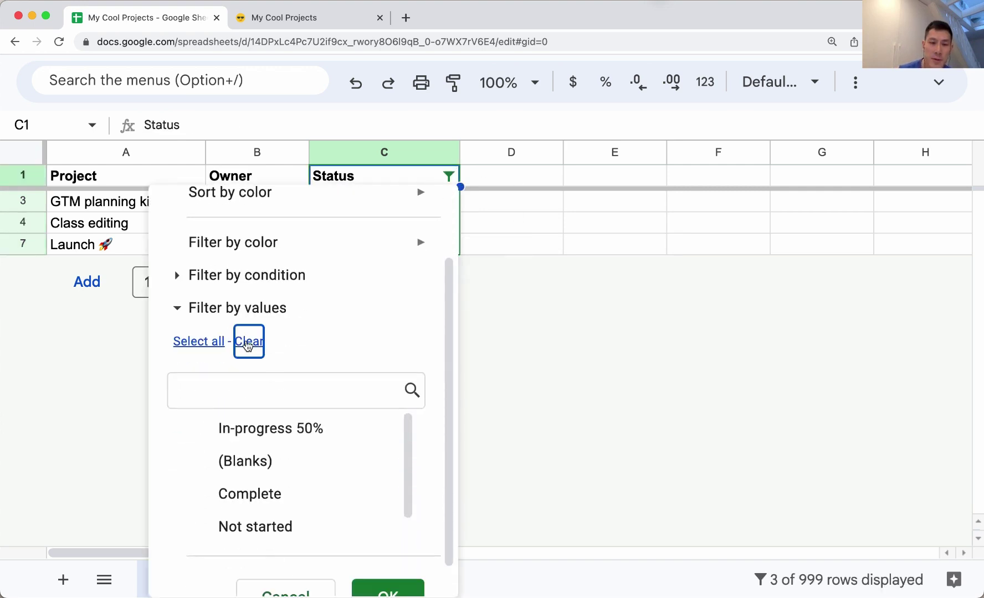
click(213, 335)
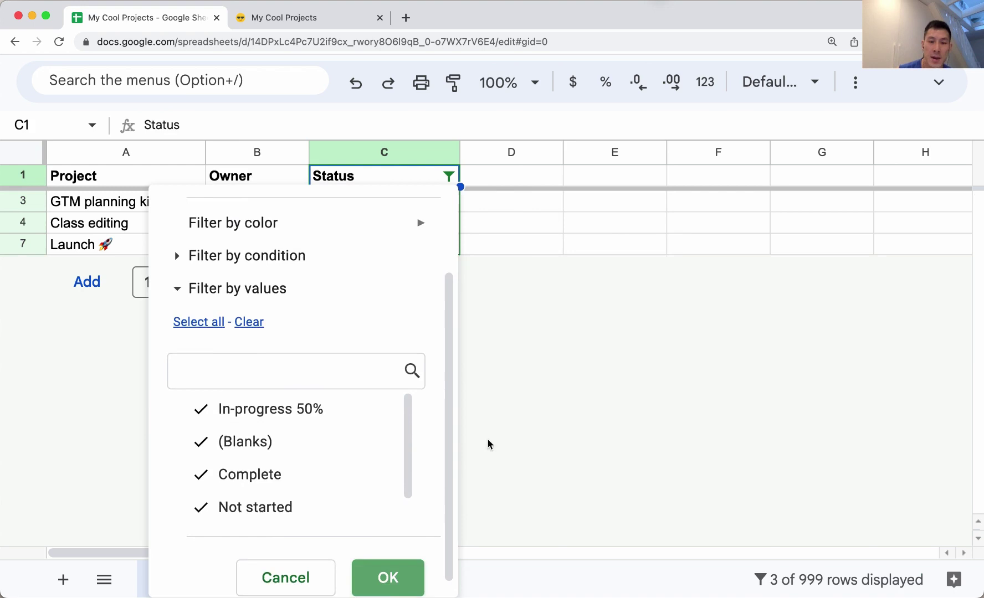
click(503, 315)
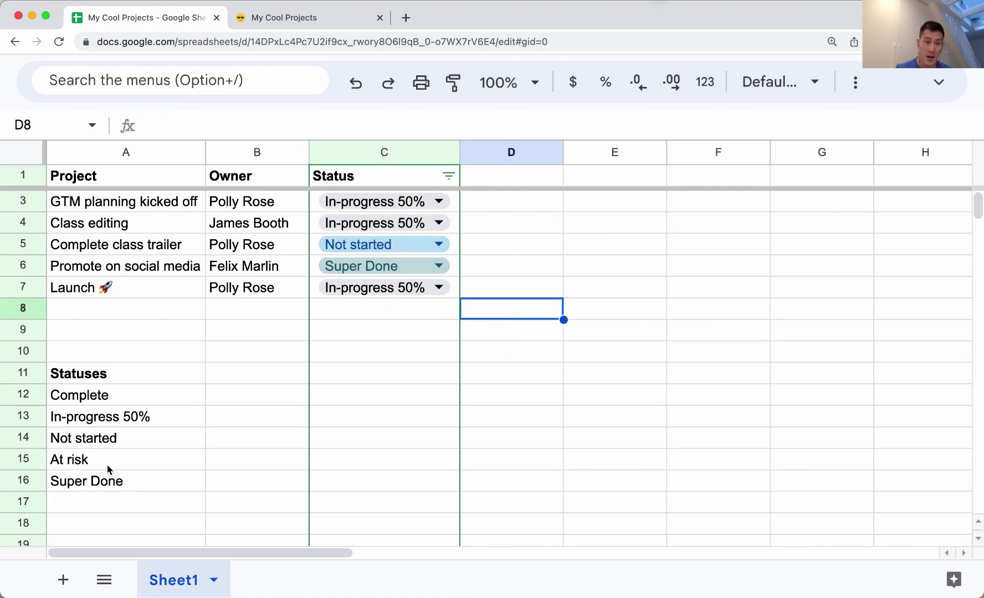
- Add In-progress 75% in A17 below the Statuses list, then select the Status cells C2:C7
click(105, 504)
text(In-pr)
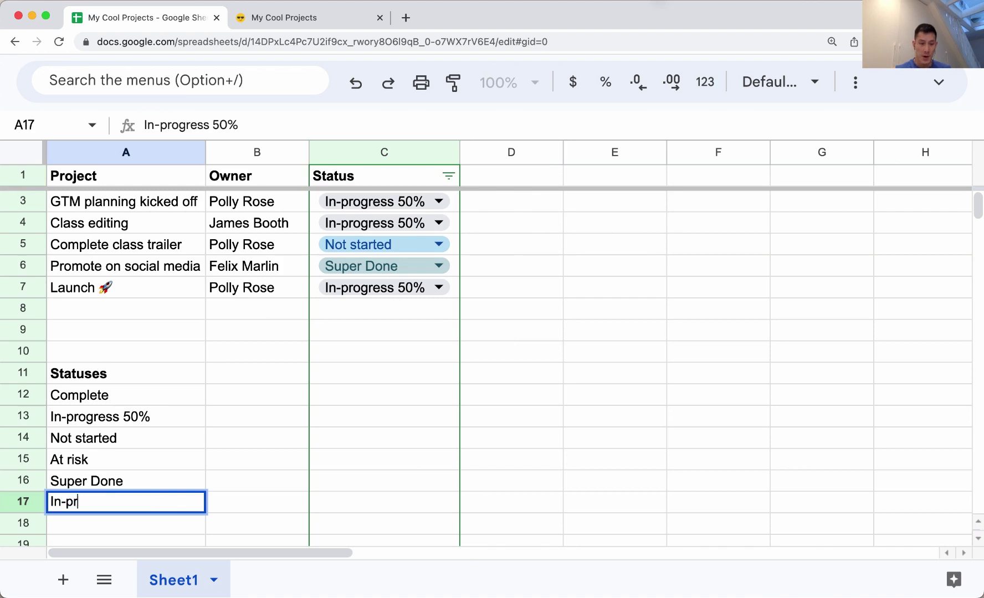
text(ogress 7)
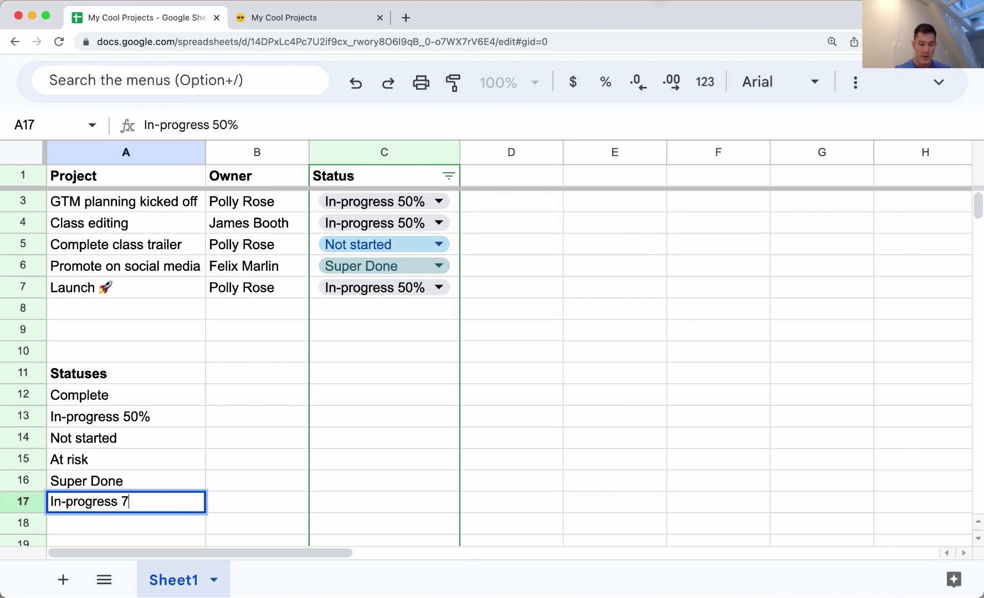
text(5%)
key(Return)
scroll(494, 315, up, 1)
scroll(518, 303, down, 1)
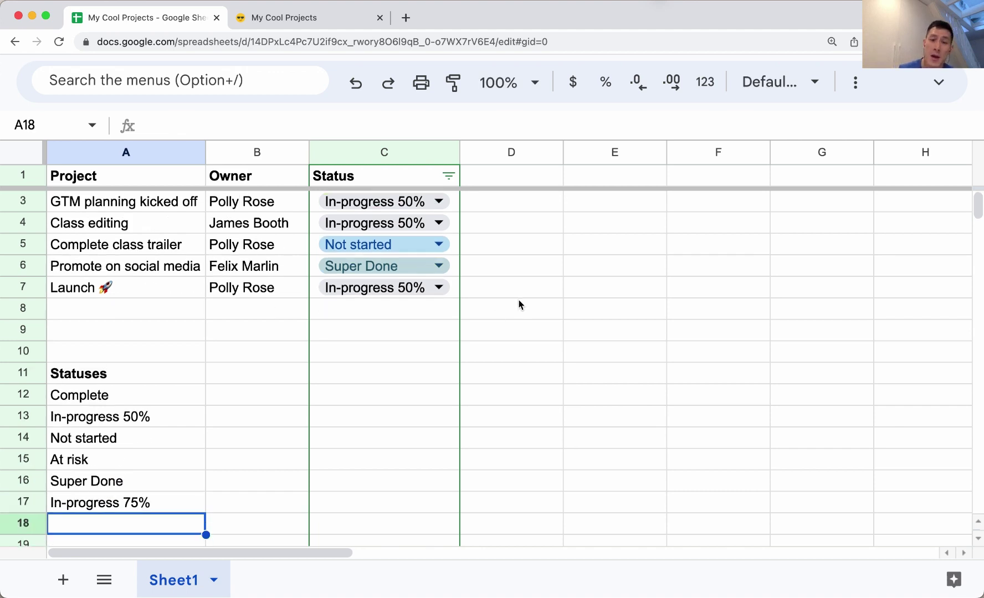
scroll(518, 303, up, 1)
click(518, 307)
drag(455, 317, 451, 201)
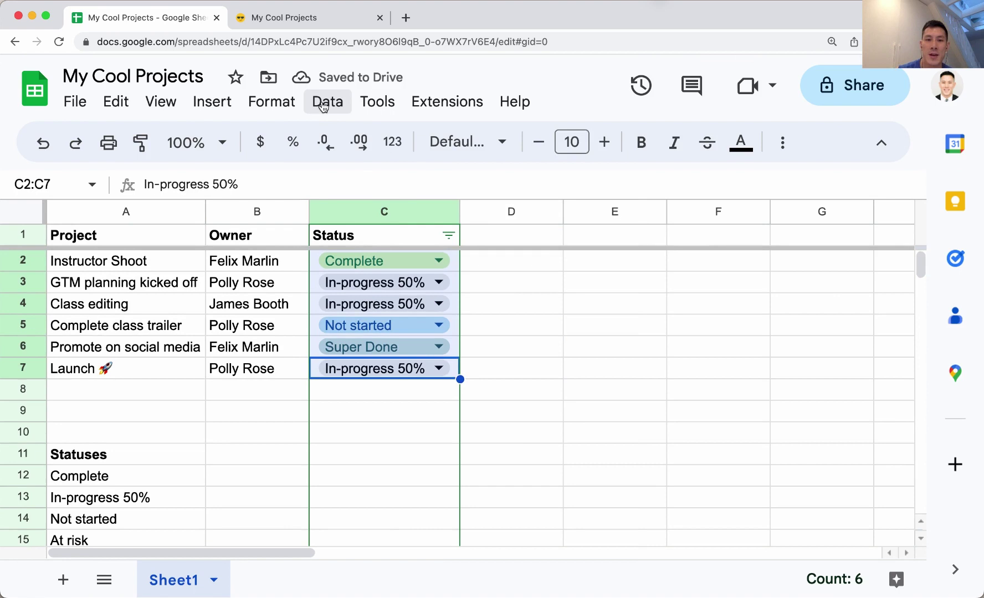
- Edit the dropdown rule's source range in Data validation and save it
click(323, 103)
click(385, 499)
click(802, 256)
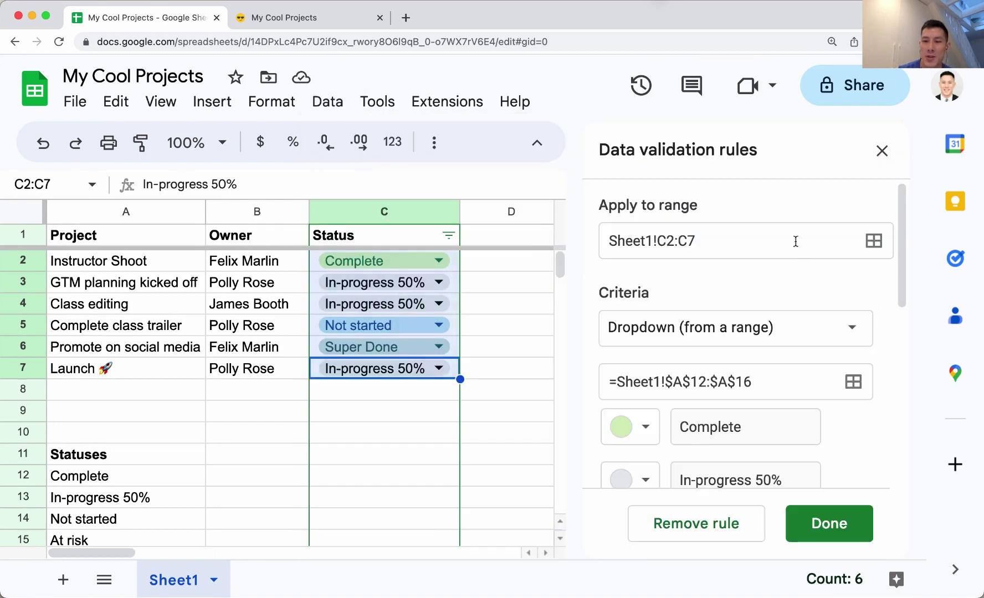
click(790, 380)
scroll(115, 451, down, 3)
scroll(117, 312, down, 2)
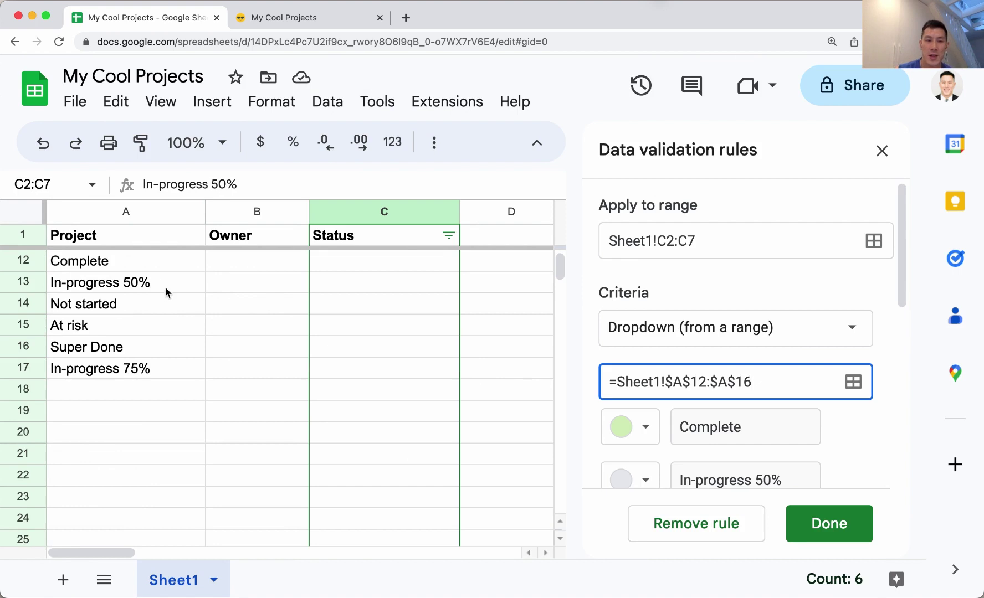
scroll(165, 292, up, 1)
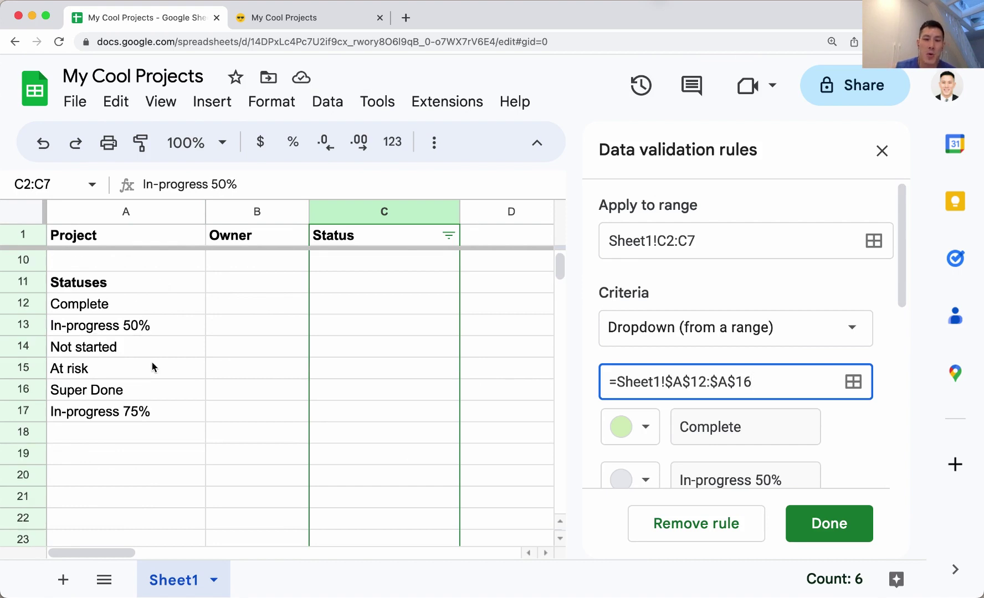
click(836, 531)
click(881, 151)
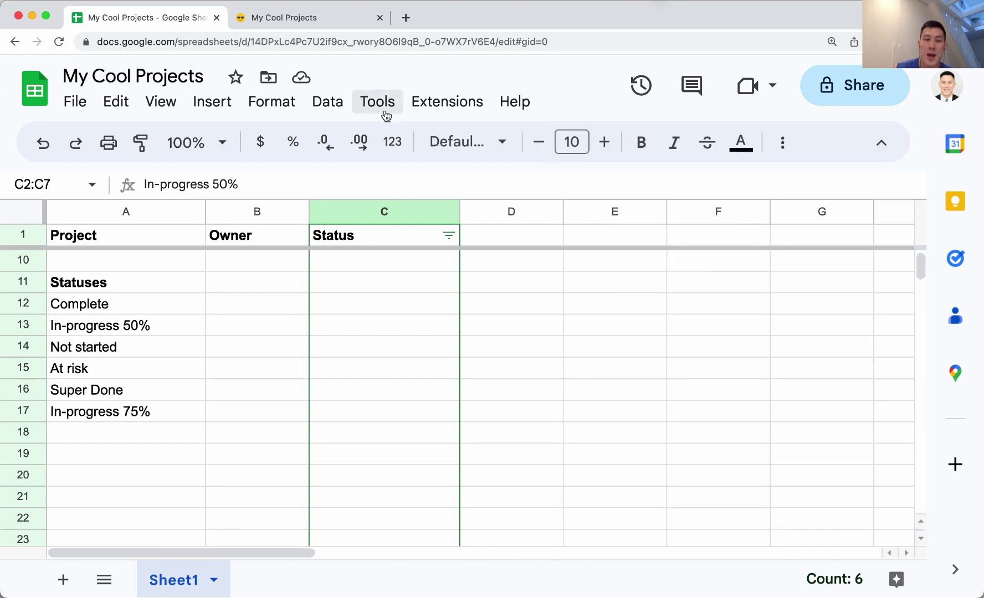
- Review the status choices for GTM planning kicked off and Instructor Shoot, then switch to Coda
click(254, 304)
scroll(254, 308, up, 1)
scroll(415, 289, up, 3)
click(440, 282)
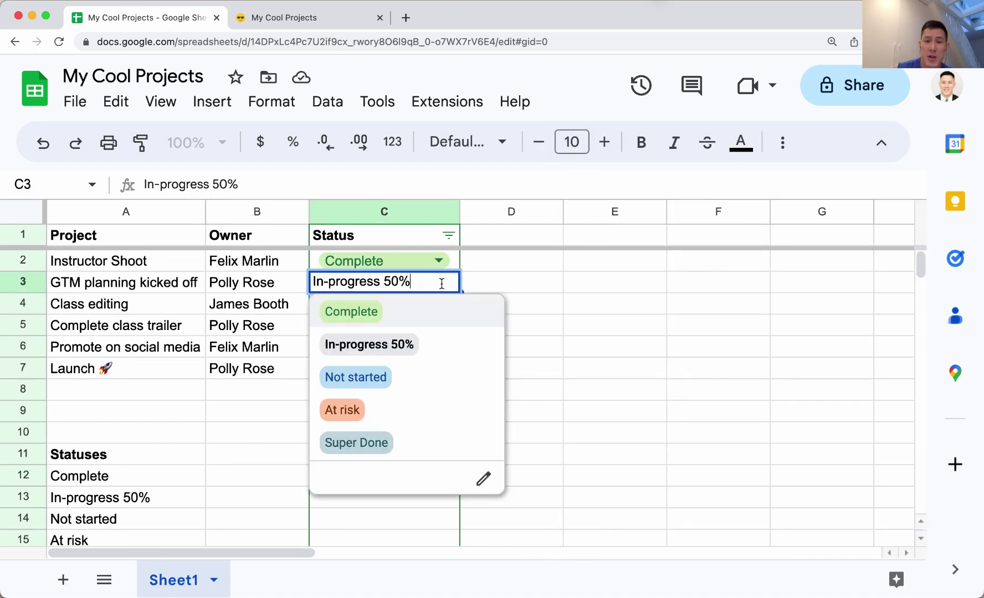
click(419, 261)
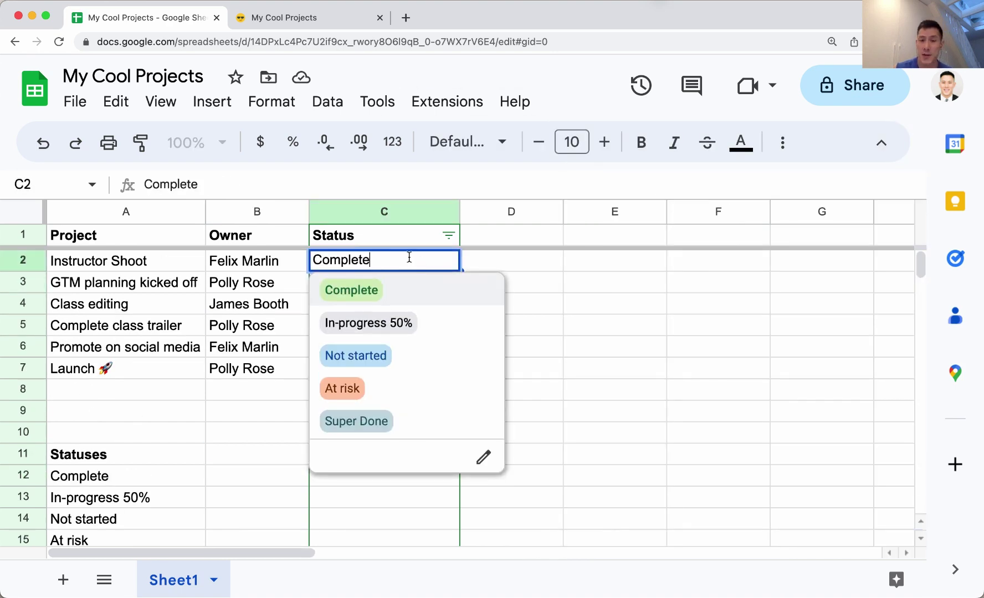
click(327, 23)
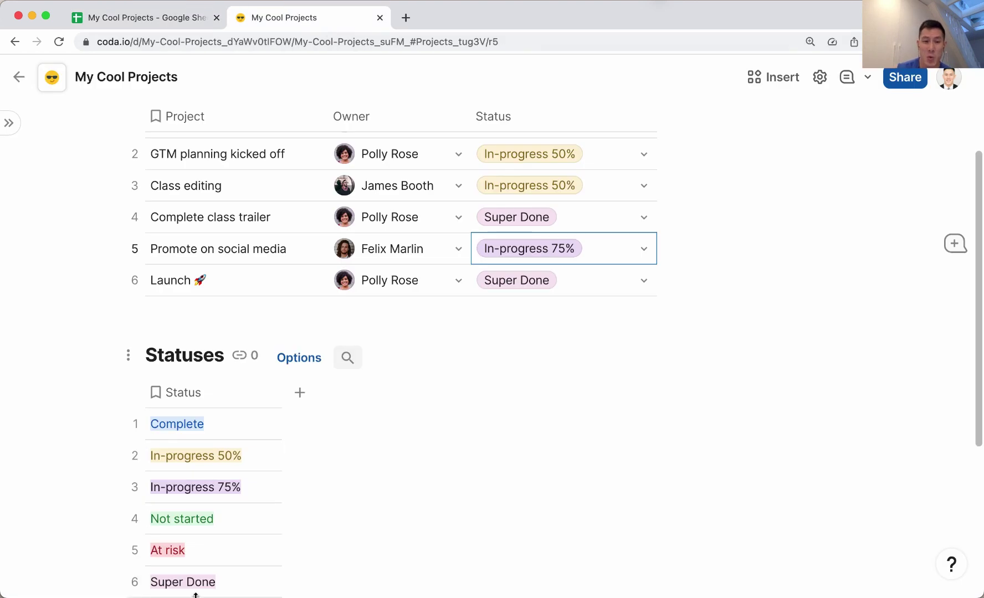
mouse_move(211, 484)
scroll(400, 400, up, 4)
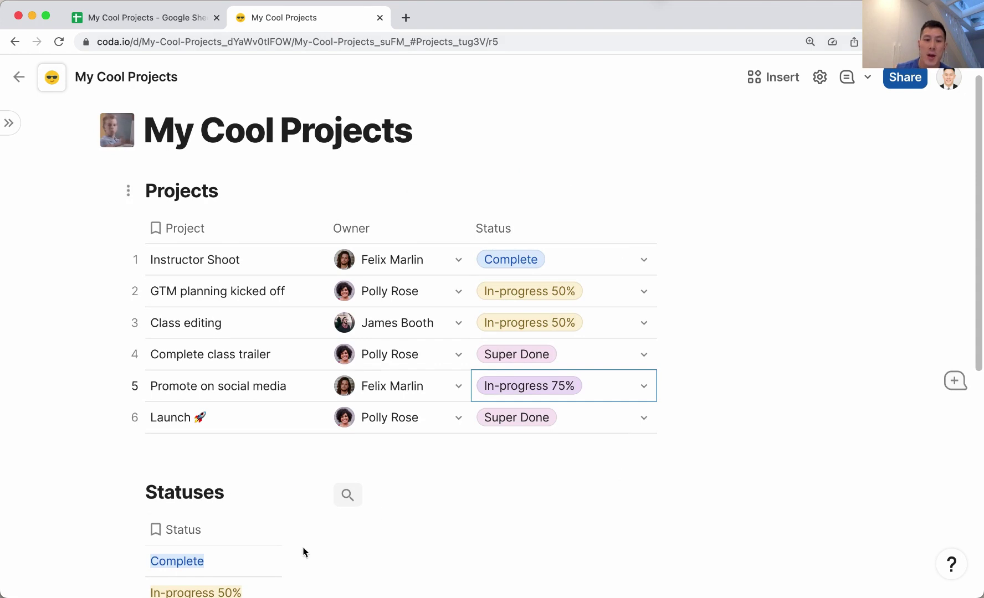
scroll(208, 524, down, 2)
scroll(308, 492, up, 1)
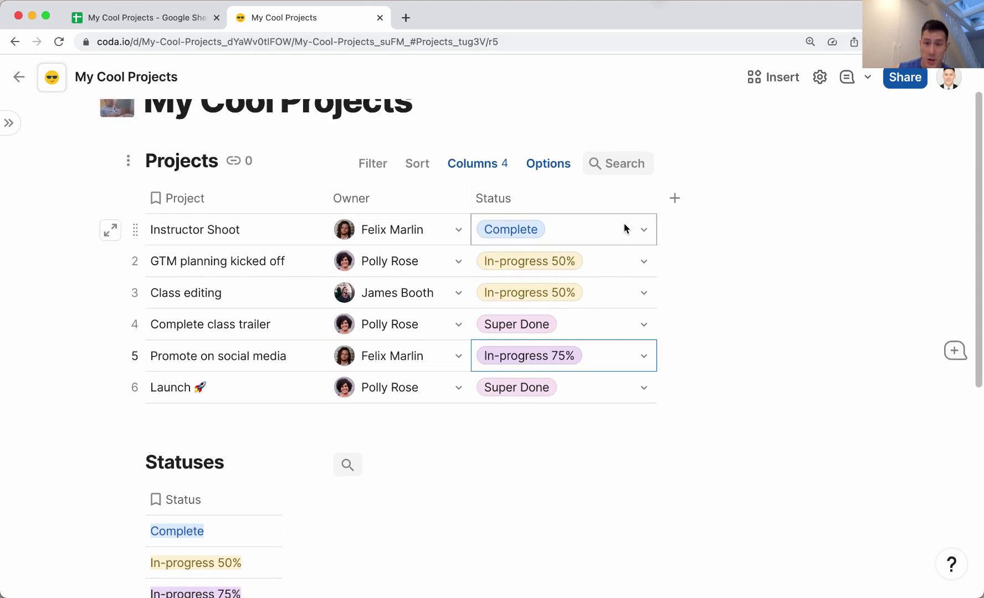
- Create the linked Projects column from the Status relation and widen it in the Statuses table
click(632, 199)
click(686, 256)
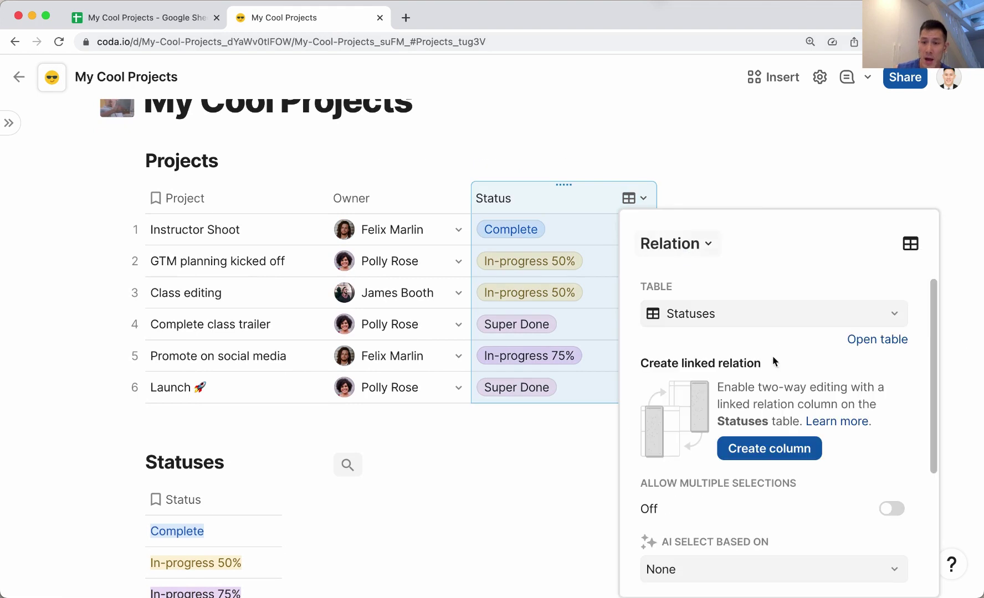
click(789, 454)
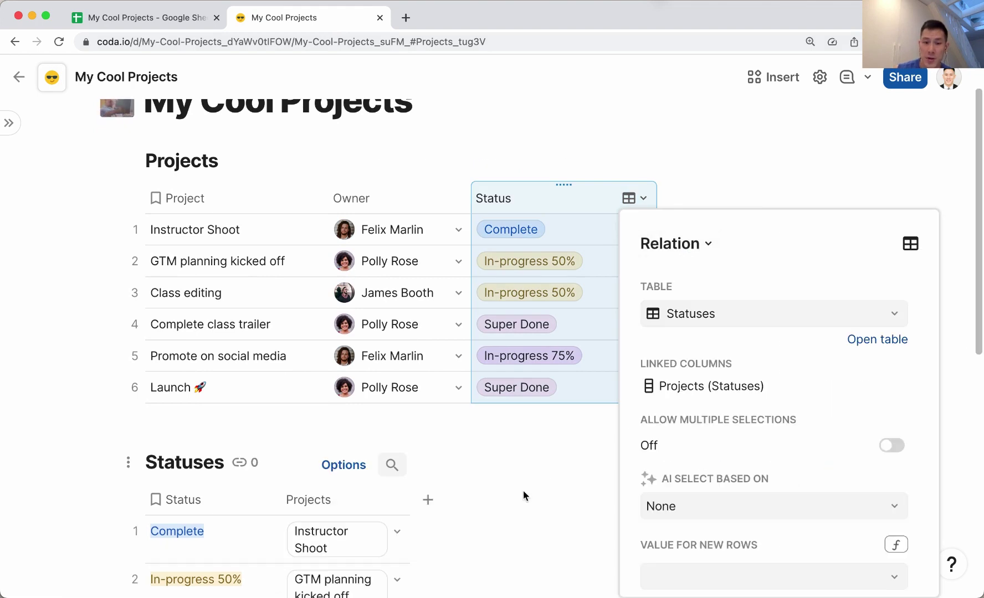
click(736, 173)
scroll(425, 547, down, 4)
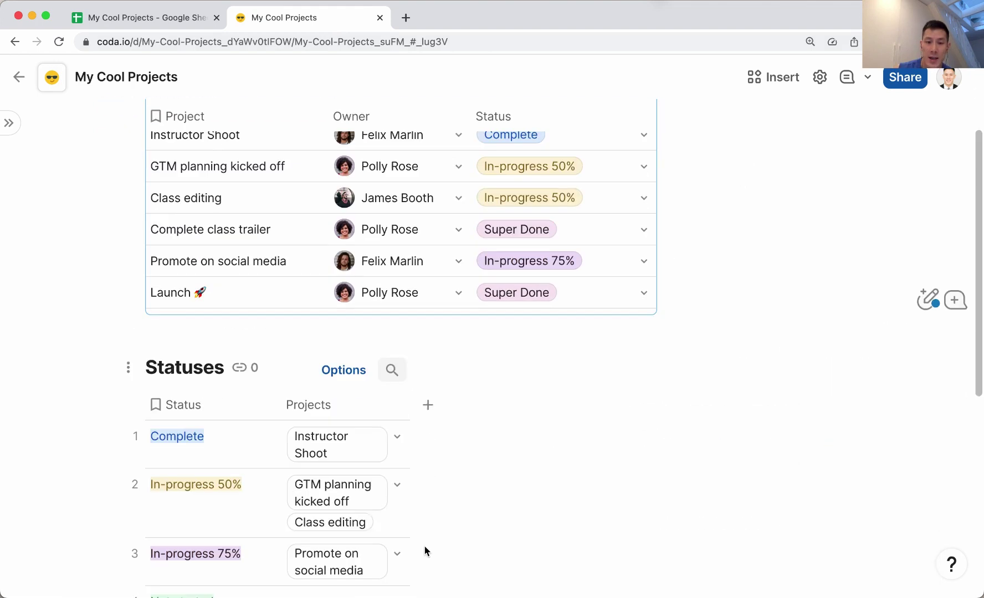
scroll(378, 353, down, 1)
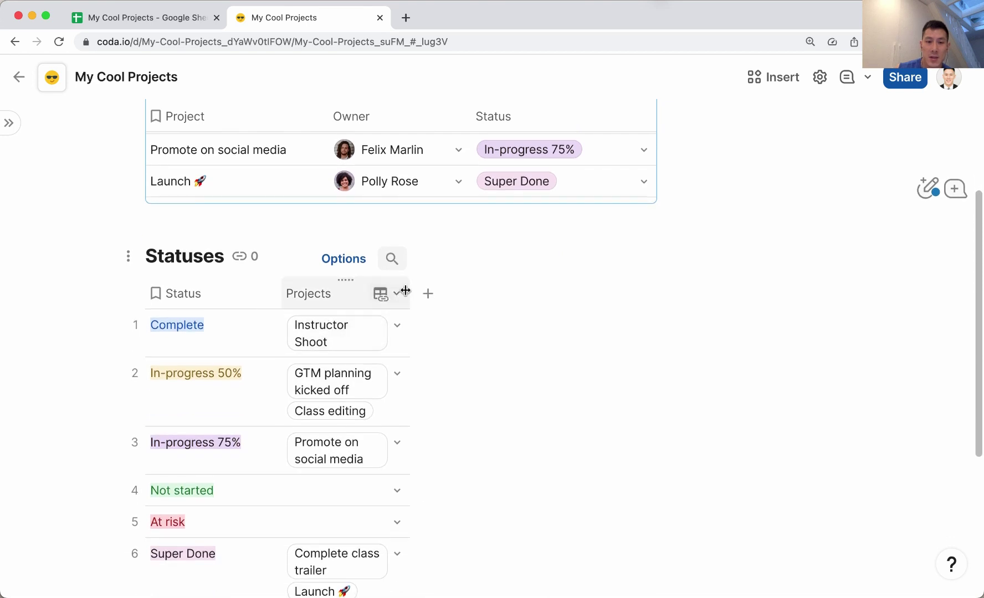
drag(405, 291, 643, 297)
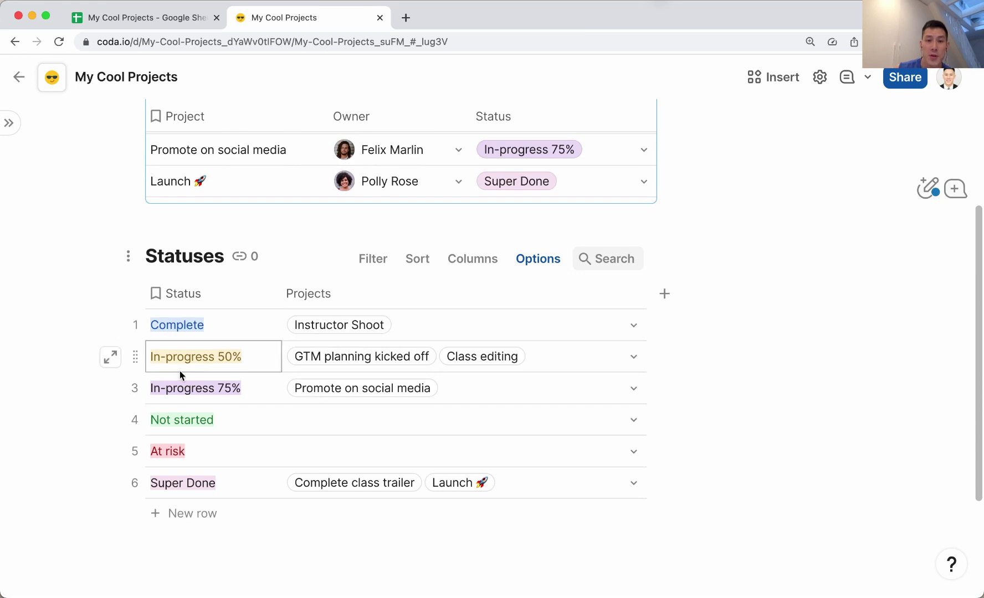
scroll(400, 419, up, 4)
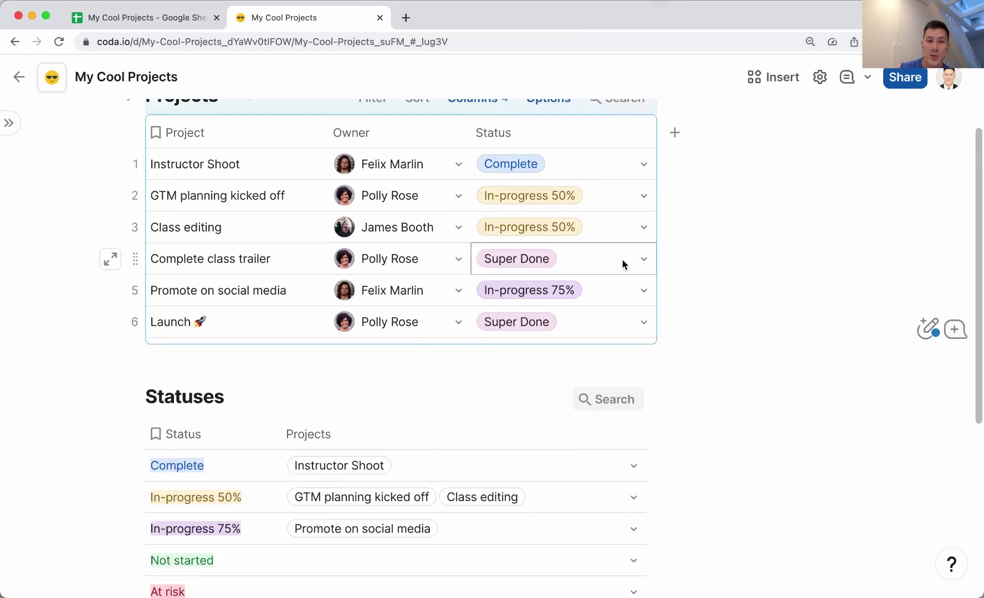
scroll(270, 260, down, 2)
scroll(284, 265, down, 3)
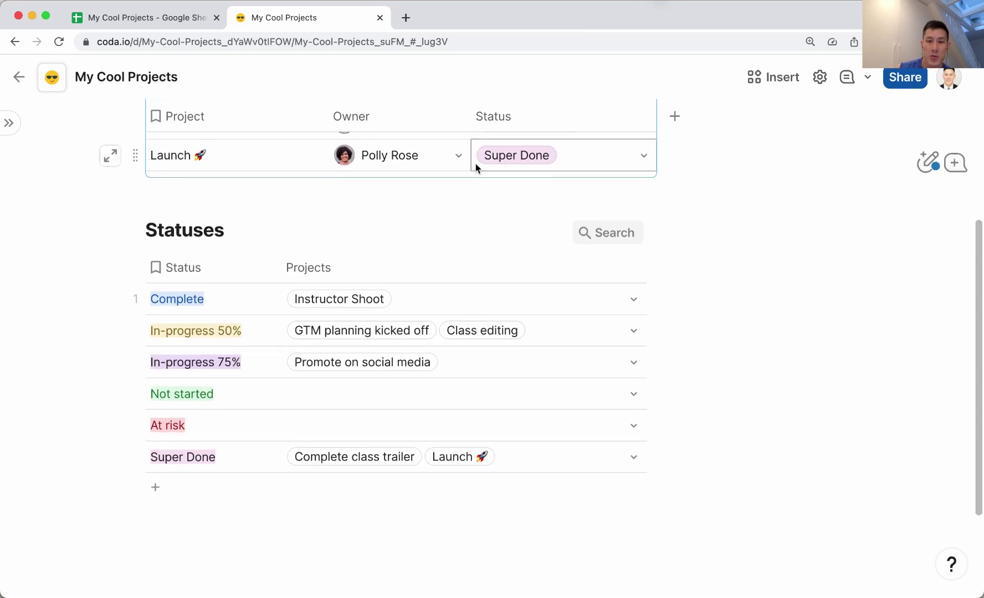
scroll(474, 164, up, 2)
scroll(479, 182, up, 1)
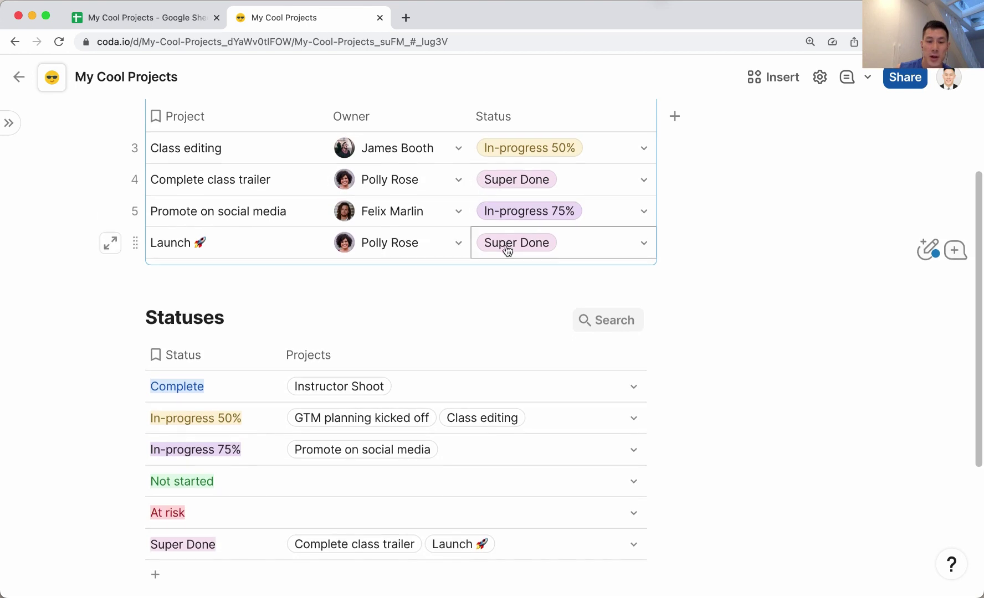
scroll(395, 477, down, 2)
scroll(499, 369, up, 2)
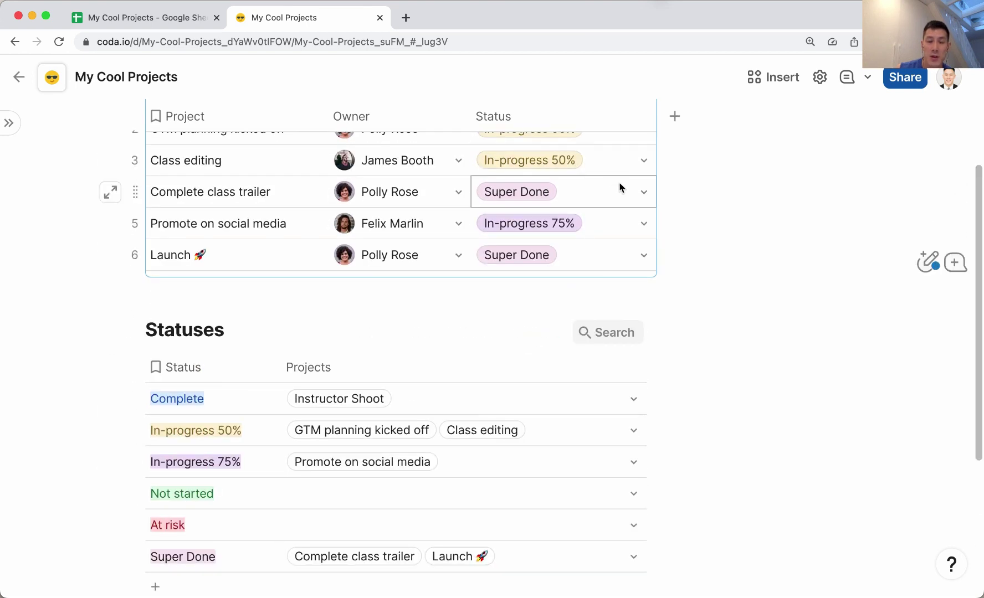
- Set Complete class trailer's Status to Not started
click(643, 193)
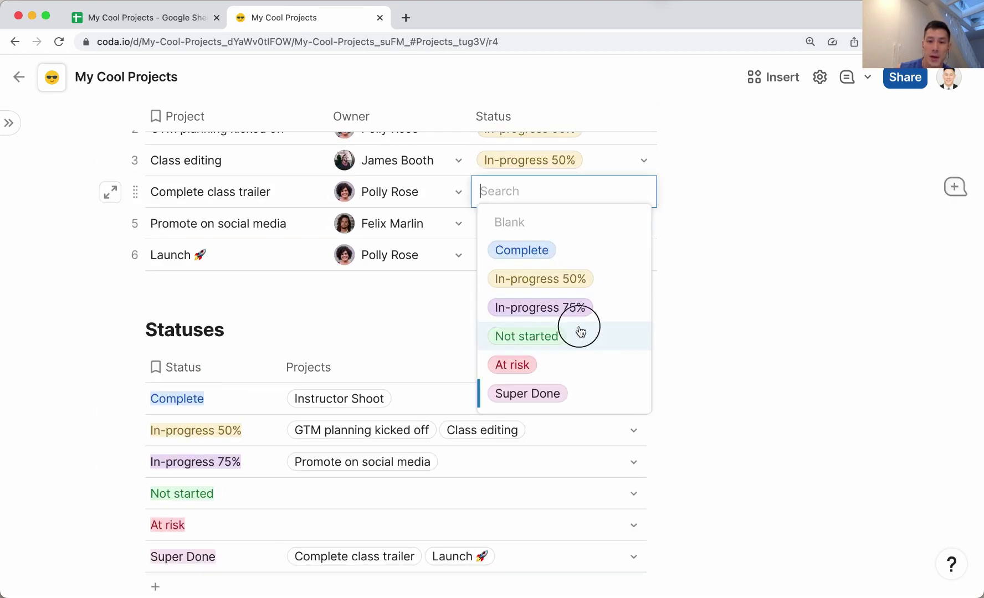
click(582, 333)
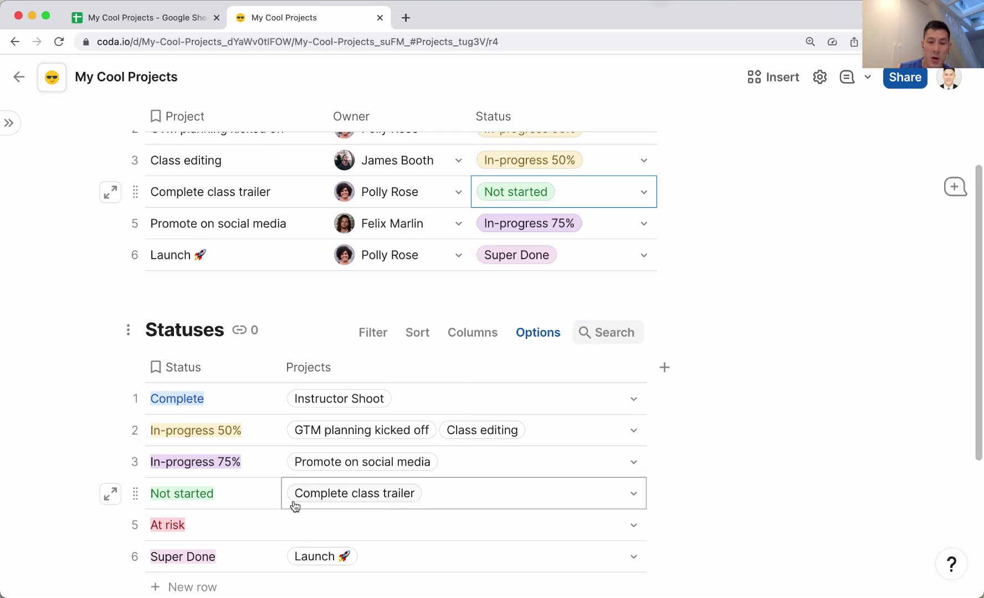
scroll(488, 497, down, 2)
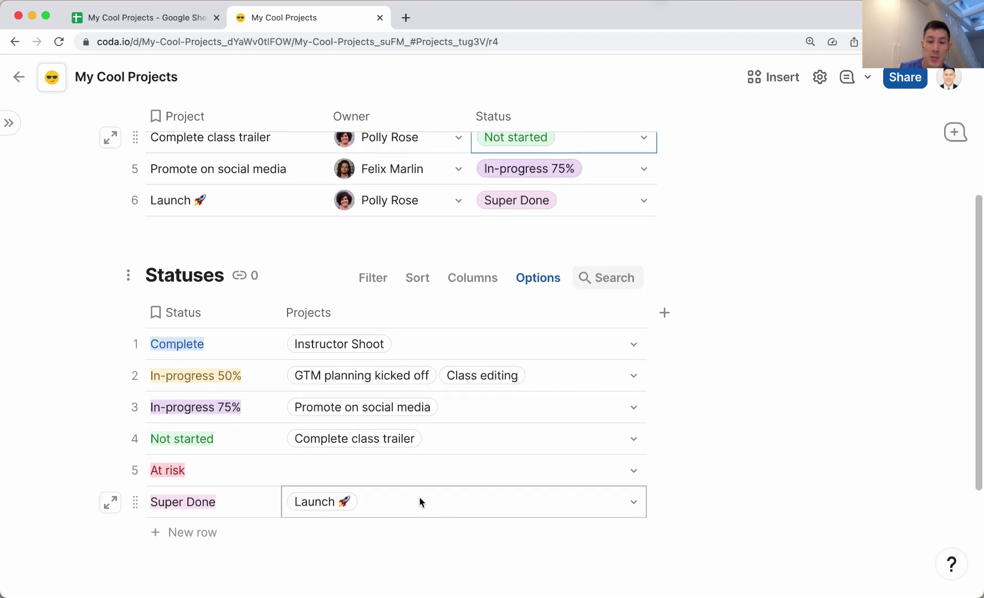
- Add Launch to the Not started Projects cell and dismiss the Super Done removal notice
click(553, 440)
click(625, 441)
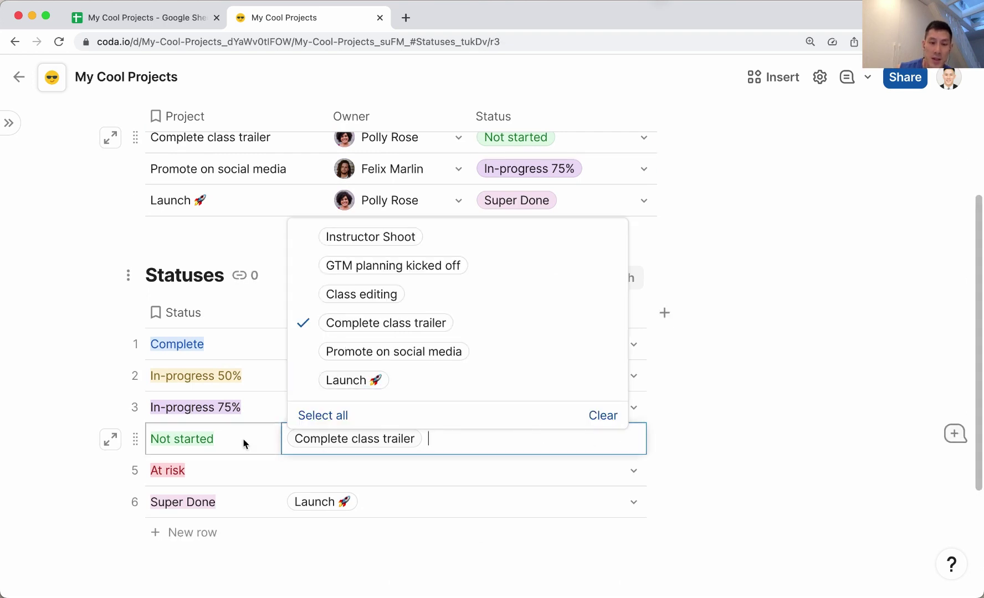
click(391, 380)
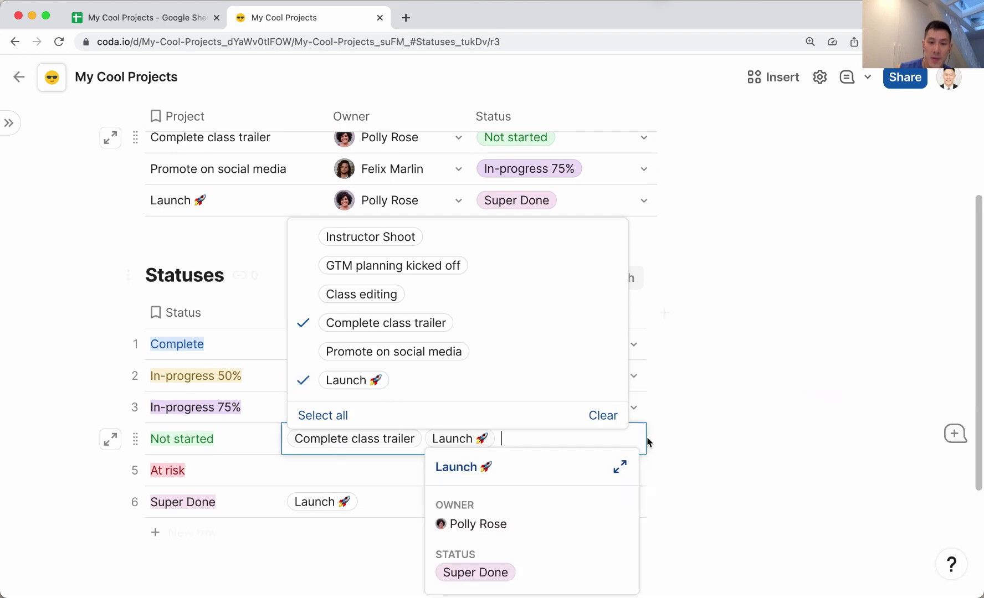
click(746, 303)
scroll(499, 459, down, 2)
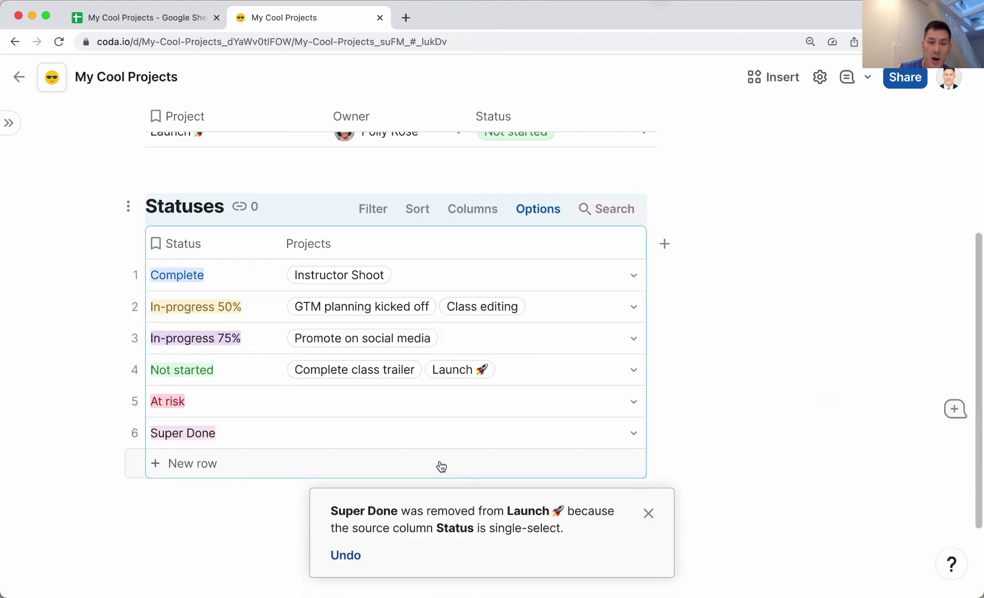
scroll(502, 389, up, 2)
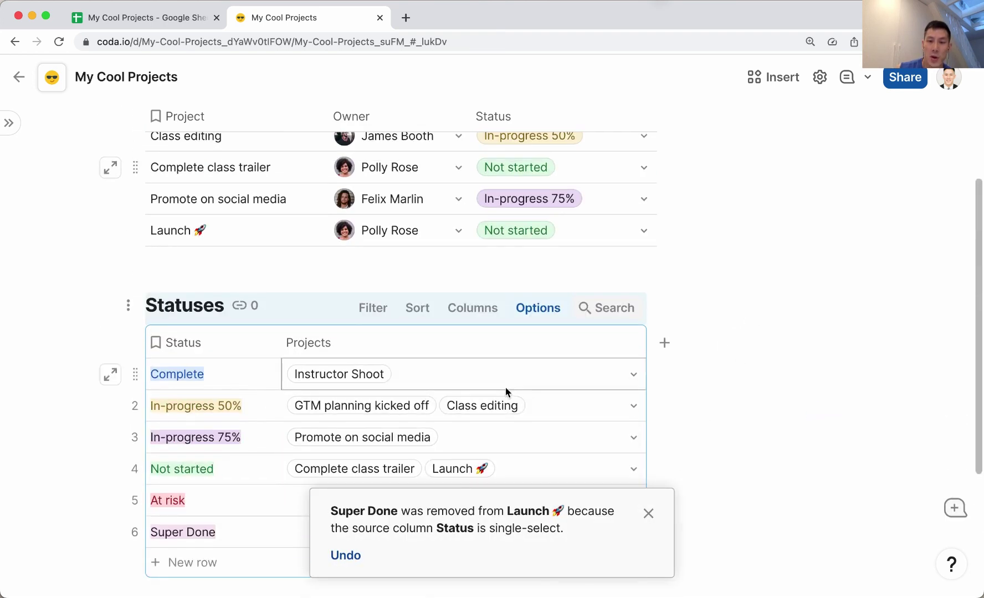
scroll(538, 539, up, 3)
click(648, 513)
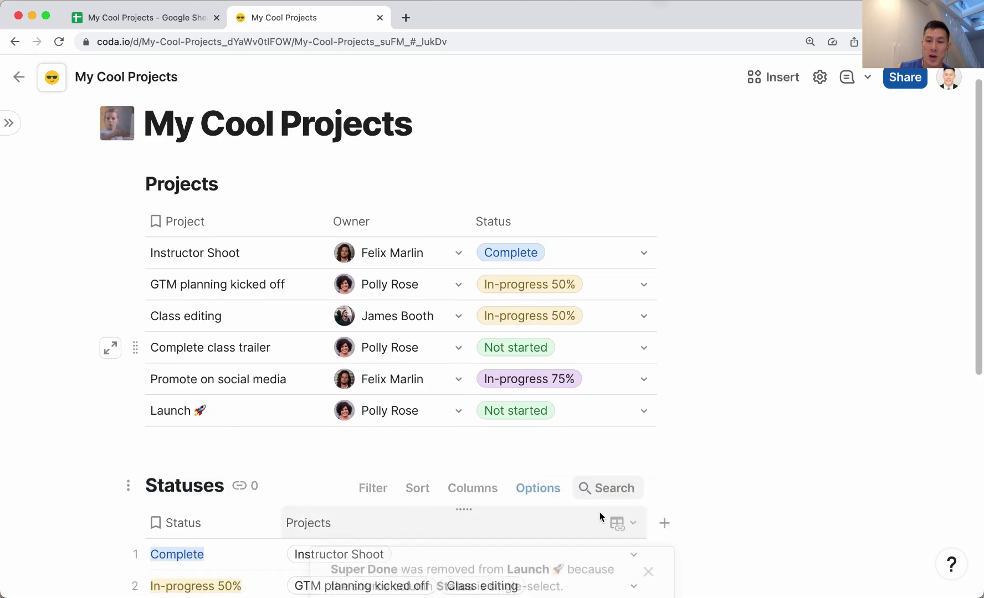
- Switch back to the Google Sheets version of the tracker
click(205, 28)
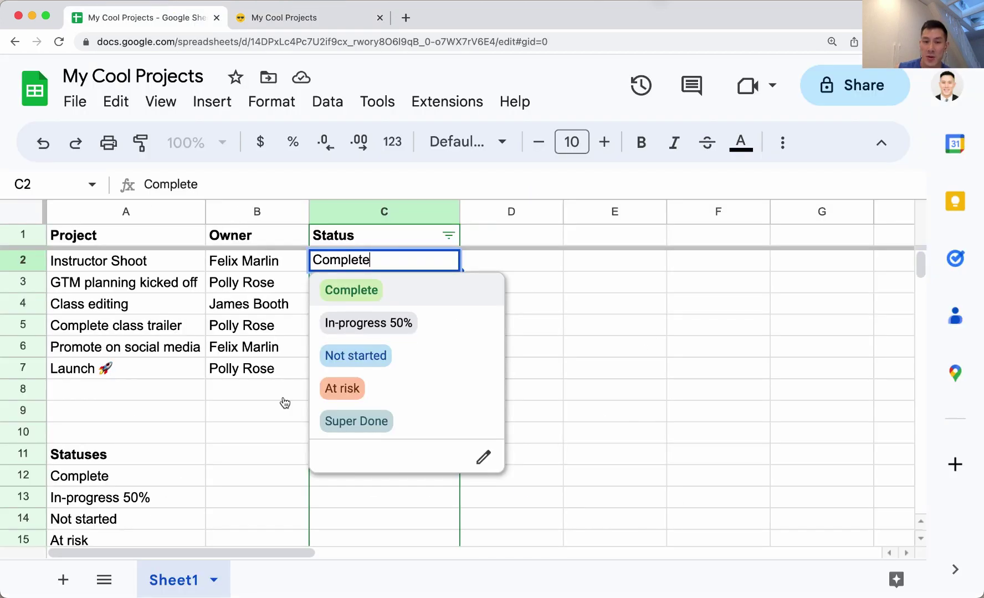
click(251, 420)
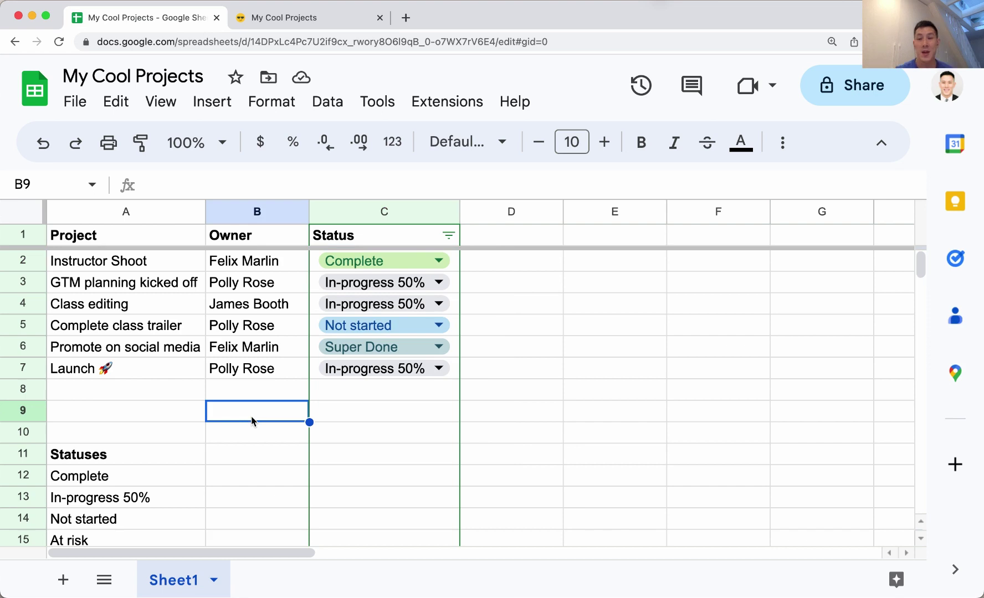